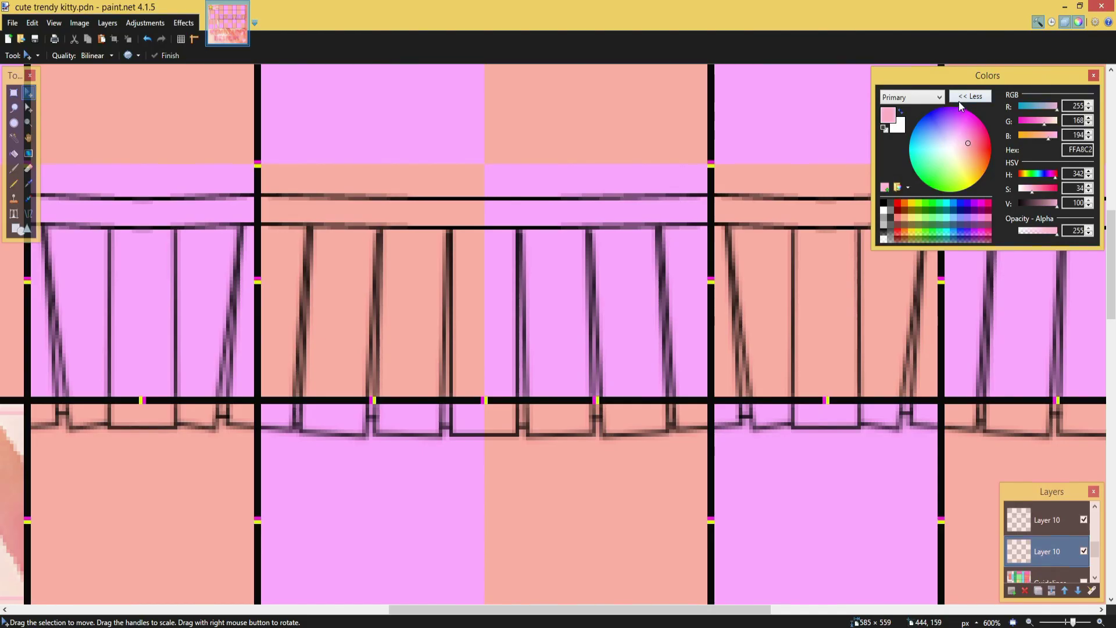
- Select the whole pleated skirt band, about 390 × 71 px, and fill it with the pink primary color on the lower Layer 10
left_click(962, 97)
left_click(14, 92)
scroll(486, 331, "down", 1)
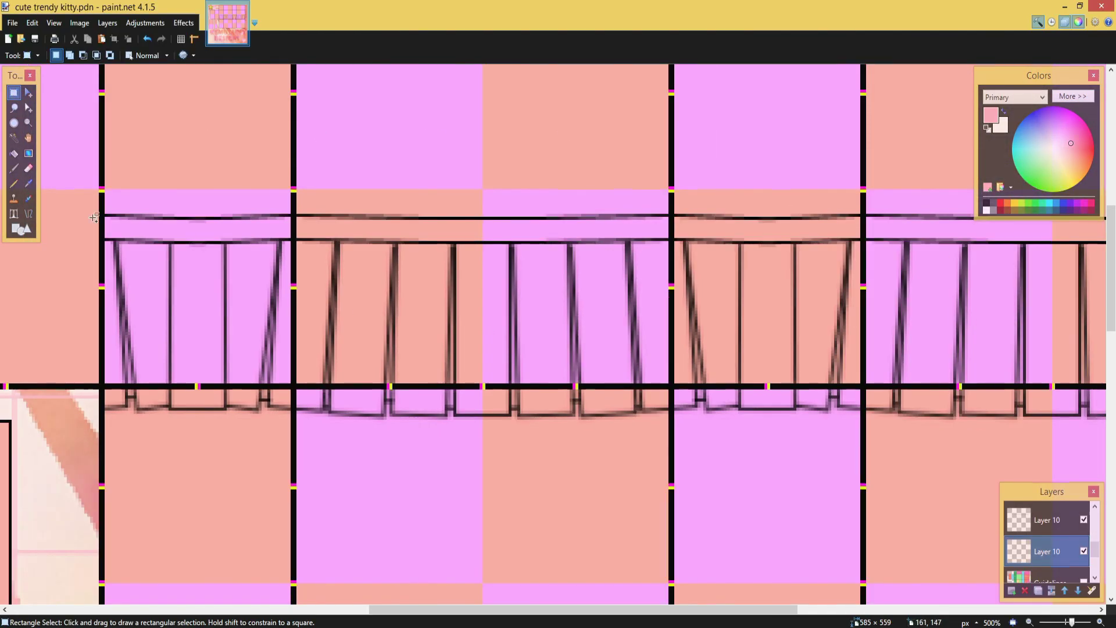
scroll(94, 218, "up", 5)
left_click_drag(122, 204, 967, 354)
scroll(162, 256, "down", 4)
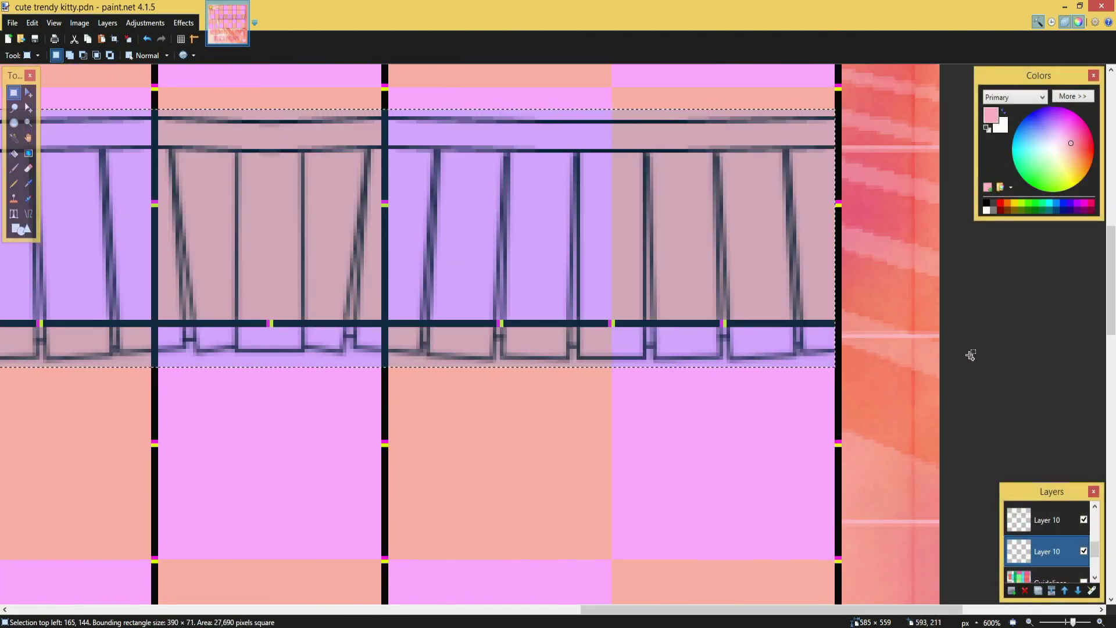
scroll(966, 354, "down", 2)
left_click(13, 154)
left_click(368, 294)
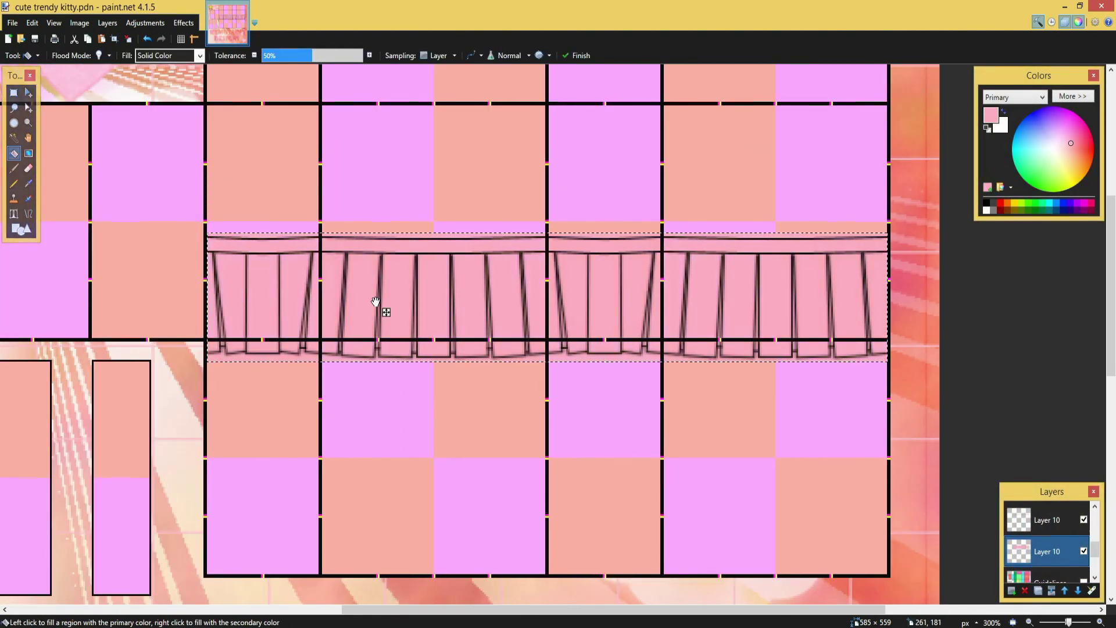
- Delete the excess pink above the waistband on the first, narrow skirt panel and clear the selection
scroll(498, 324, "up", 5)
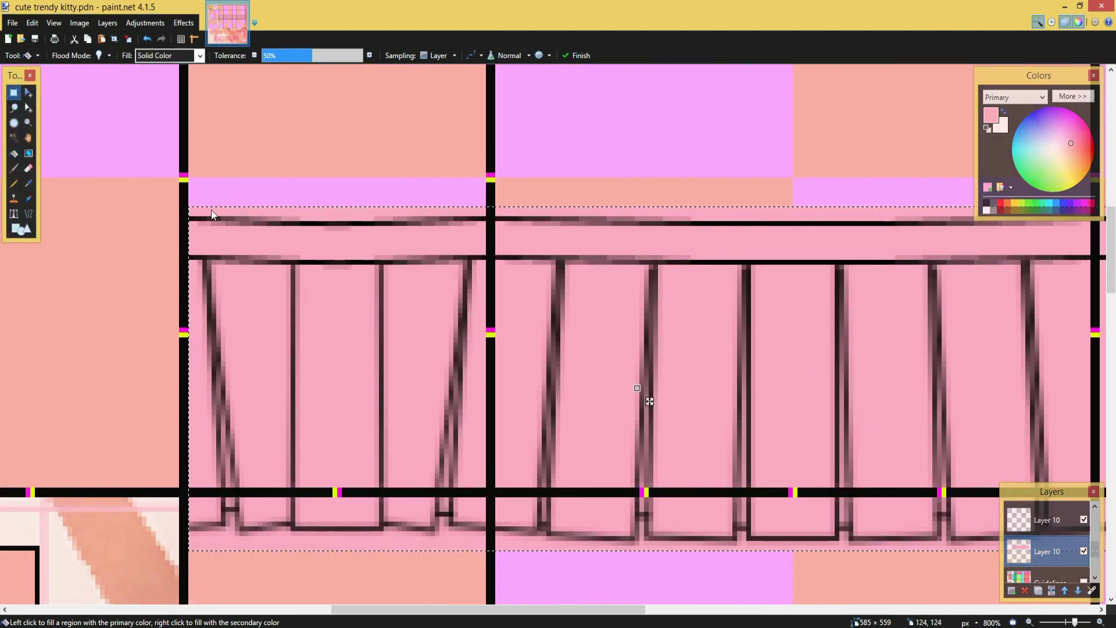
key("s")
scroll(240, 200, "up", 2)
mouse_move(182, 207)
left_mouse_down()
mouse_move(238, 225)
mouse_move(590, 152)
left_mouse_up()
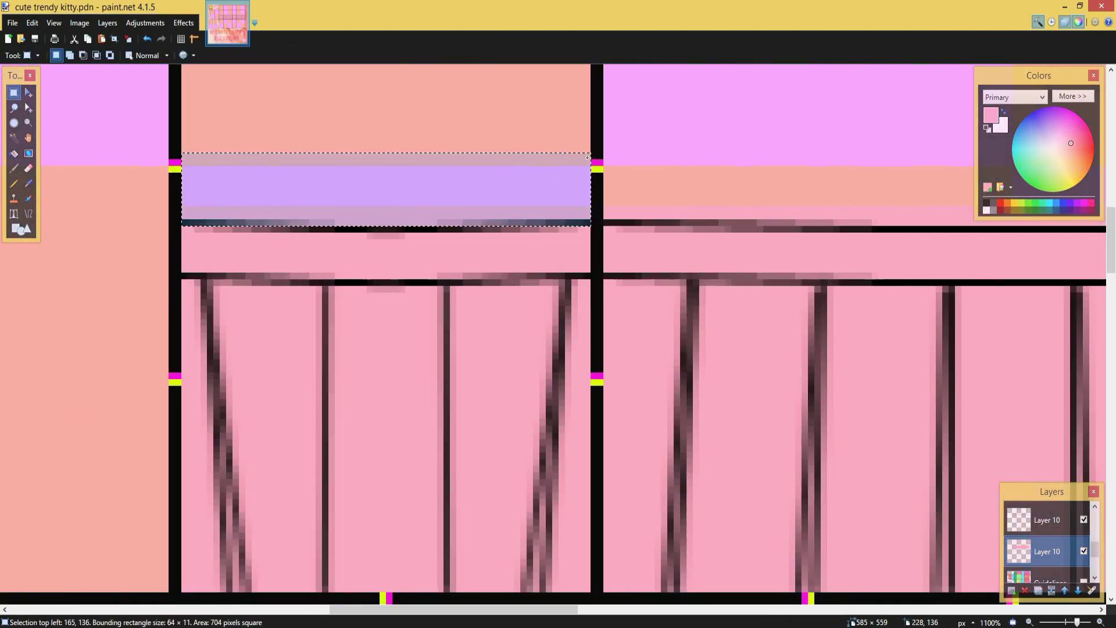
key("Delete")
key("ctrl+d")
- Delete the strip of excess pink above the waistband across the remaining three skirt panels, about 322 × 10 px
scroll(423, 224, "down", 2)
left_click_drag(441, 233, 948, 220)
scroll(465, 229, "down", 2)
scroll(523, 227, "down", 1)
scroll(581, 224, "up", 2)
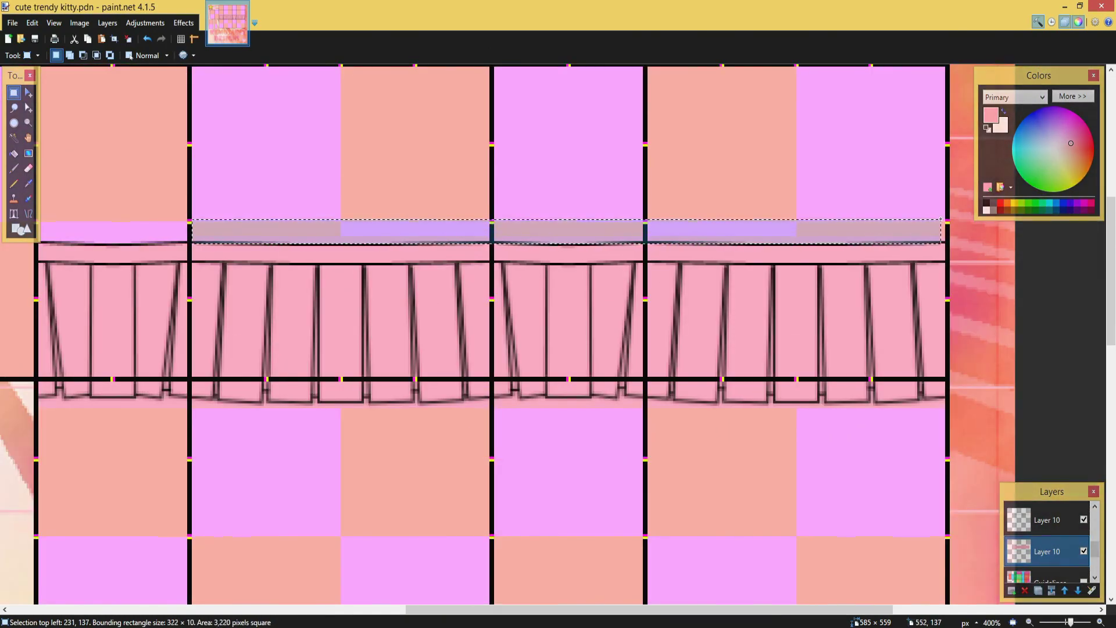
key("ctrl+d")
- Remove the excess pink below the hem of the first panel's right half, erasing the pixels around the pleat edges
scroll(546, 336, "down", 2)
scroll(680, 314, "up", 6)
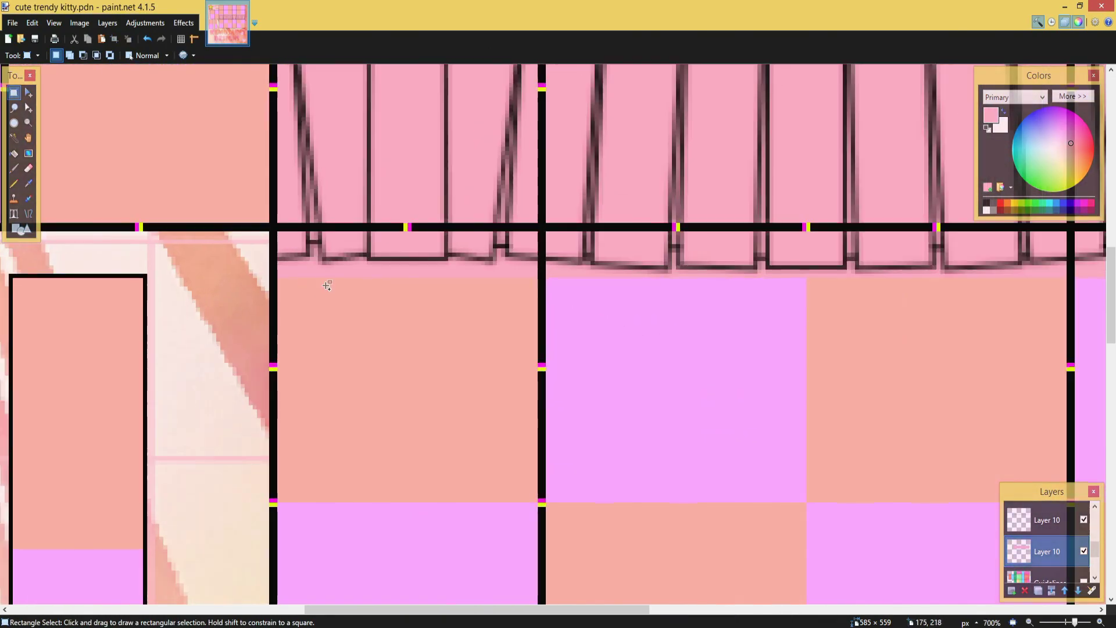
mouse_move(662, 300)
left_mouse_down()
mouse_move(436, 348)
mouse_move(307, 424)
mouse_move(279, 453)
left_mouse_up()
key("Delete")
key("ctrl+d")
mouse_move(665, 294)
left_mouse_down()
mouse_move(385, 481)
mouse_move(265, 520)
left_mouse_up()
key("Delete")
key("ctrl+d")
left_click(27, 169)
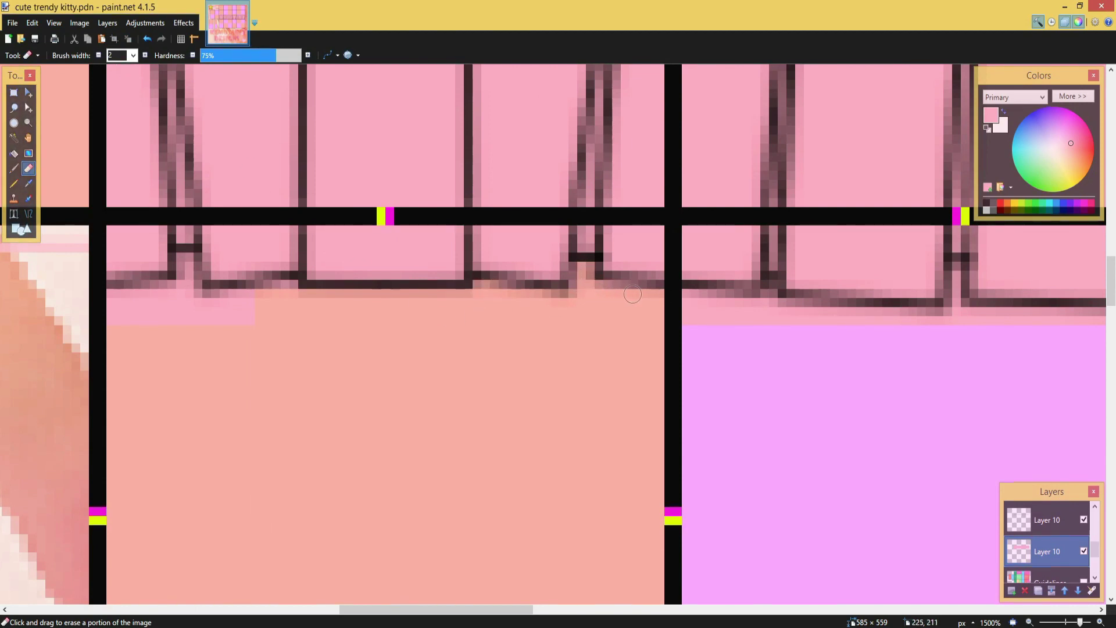
scroll(762, 332, "down", 2)
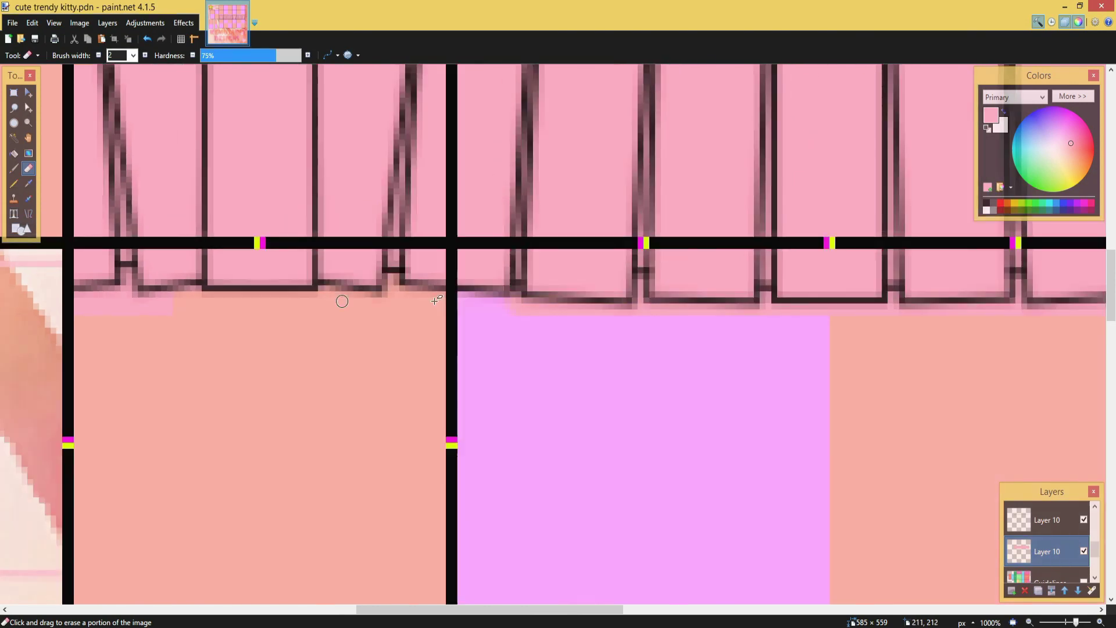
- Remove the excess pink below the hem of the second panel's left half, including inside the pleat gaps
scroll(341, 299, "up", 4)
left_click(15, 93)
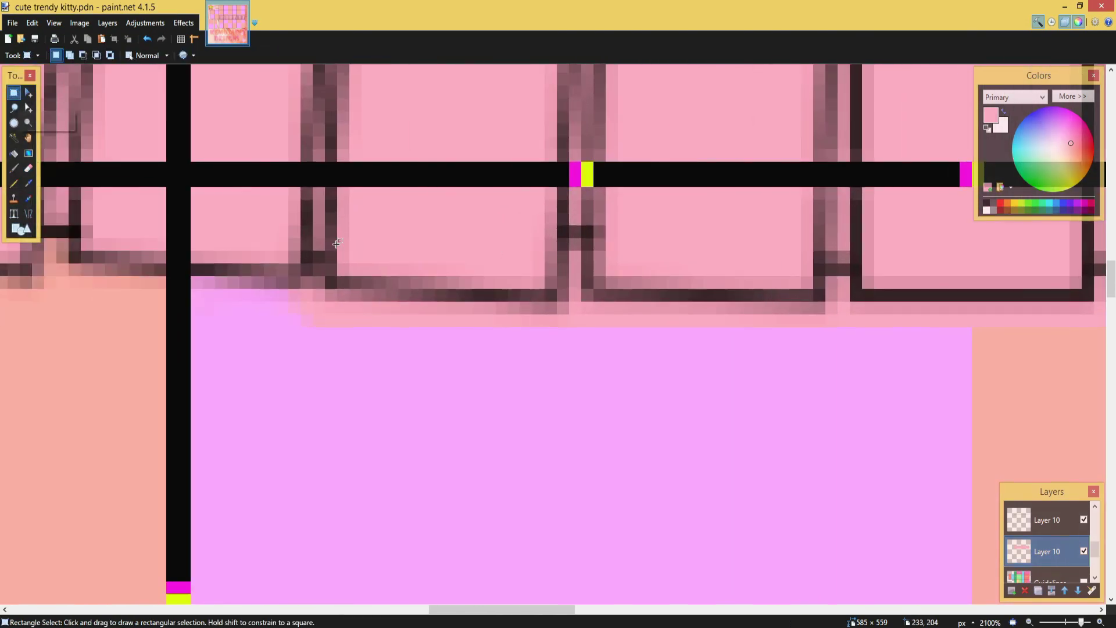
mouse_move(985, 314)
left_mouse_down()
mouse_move(947, 338)
mouse_move(215, 556)
left_mouse_up()
left_click(332, 514)
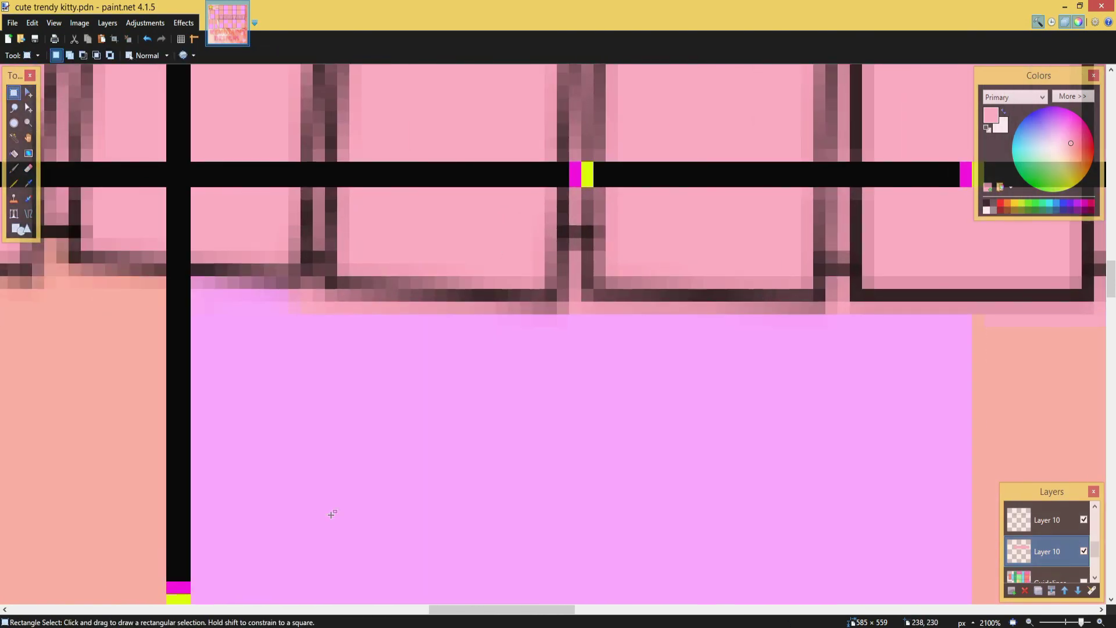
left_click_drag(975, 313, 244, 506)
left_click(186, 517)
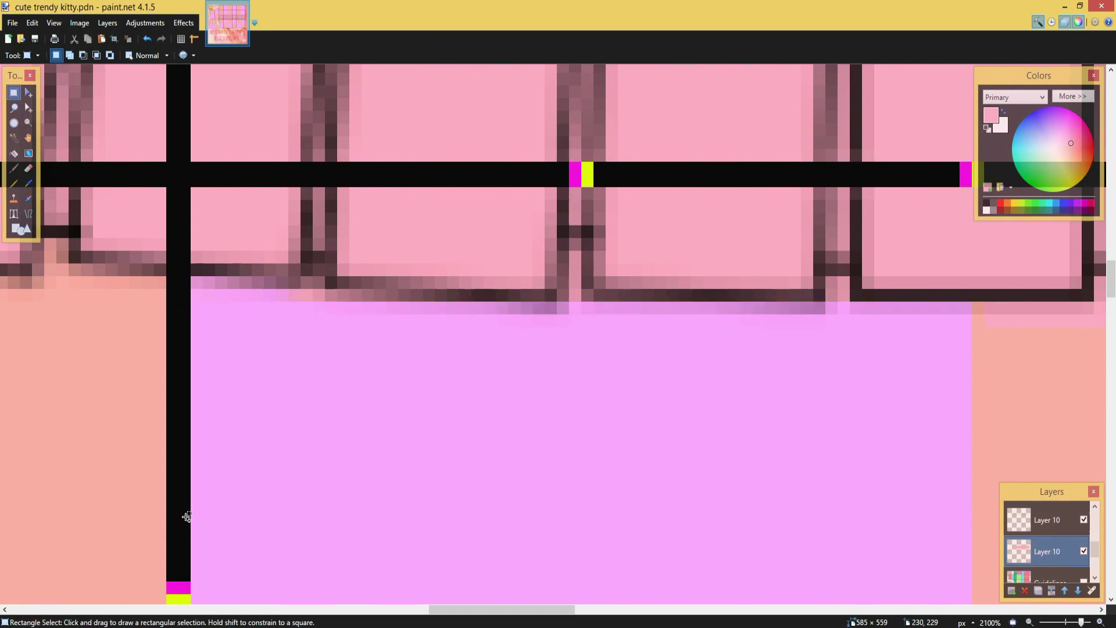
left_click(27, 168)
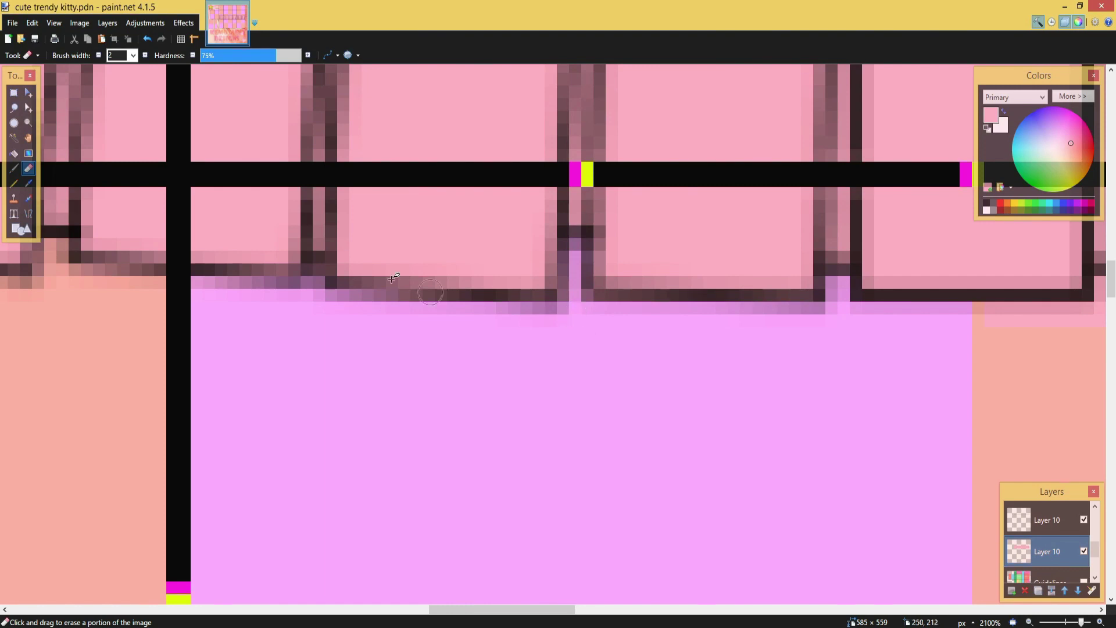
scroll(564, 426, "down", 3)
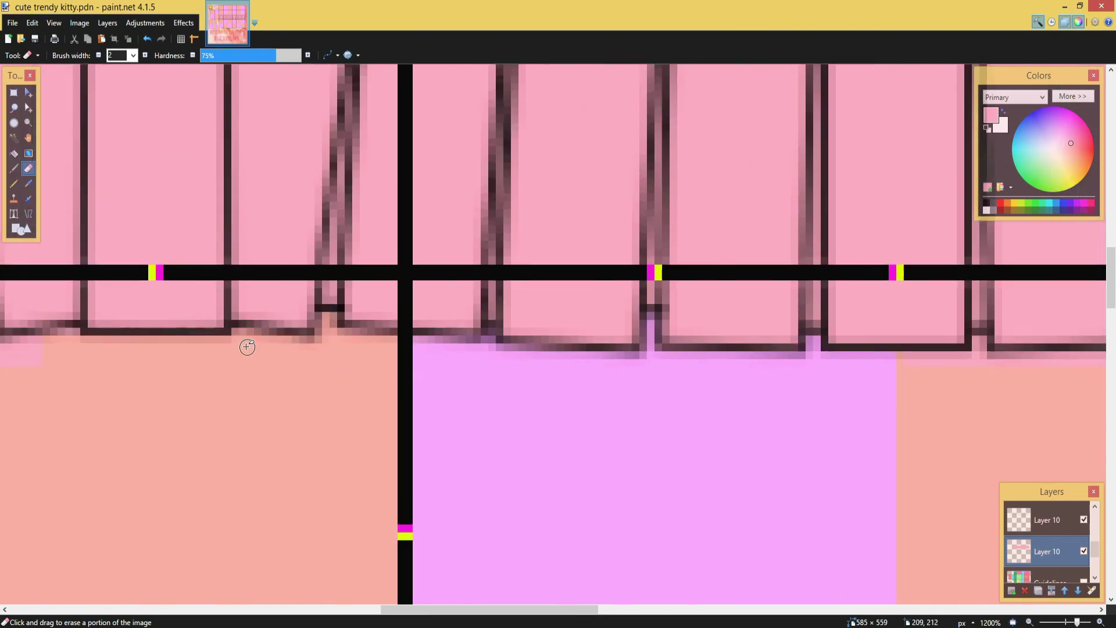
scroll(382, 312, "up", 3)
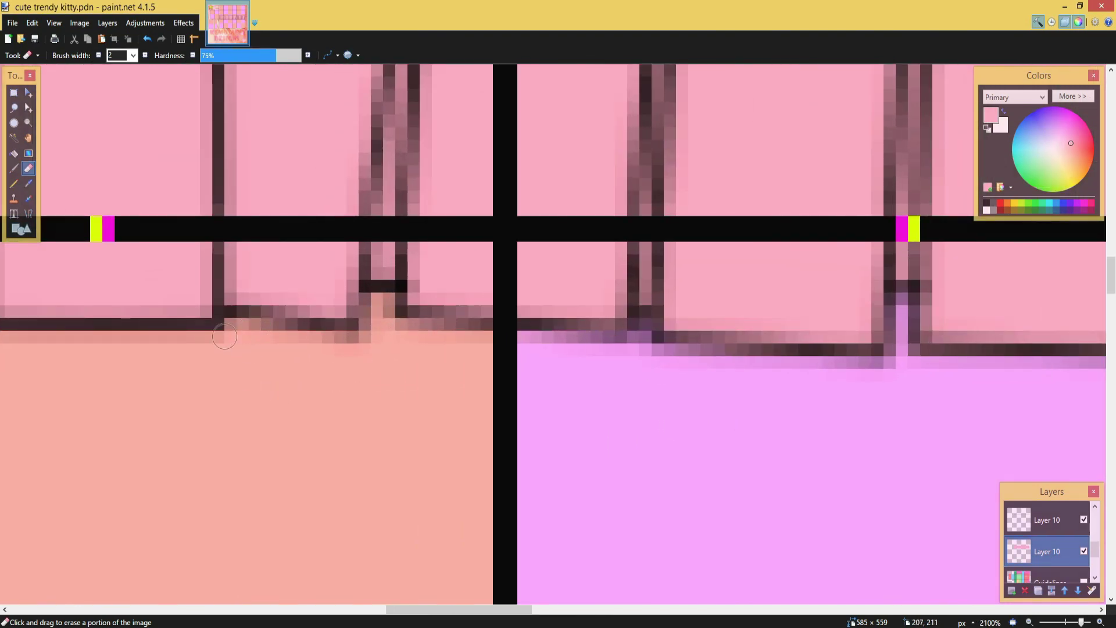
- Copy the cleaned right half of the first panel, 32 × 80 px, and mirror the copy over its left half
scroll(224, 336, "down", 3)
key("s")
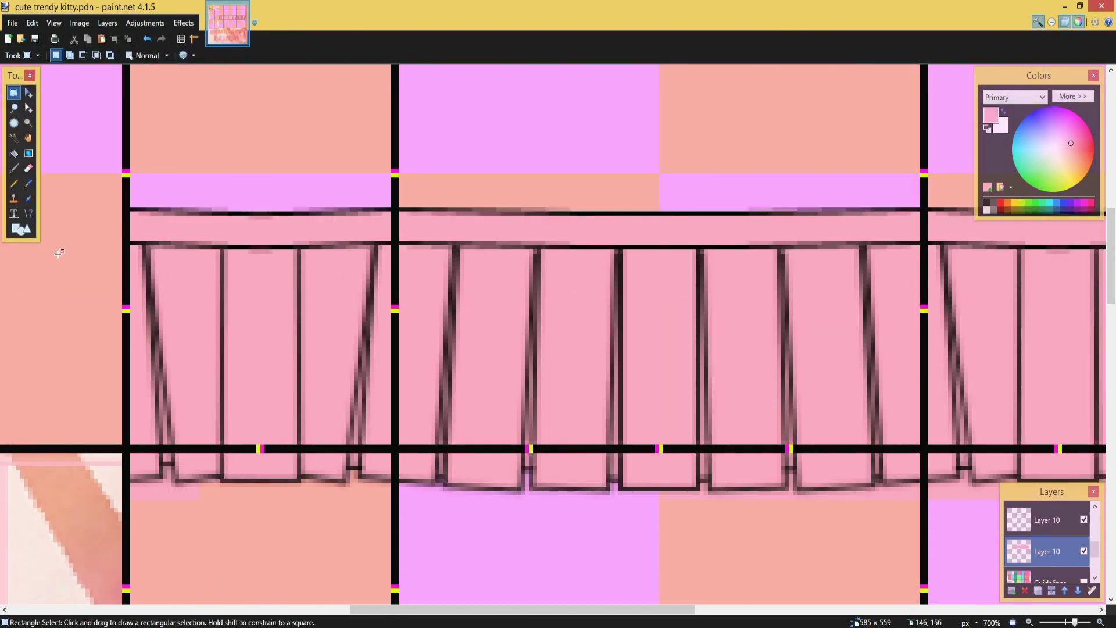
scroll(394, 194, "up", 2)
left_click_drag(405, 168, 241, 378)
scroll(386, 219, "down", 3)
scroll(613, 316, "down", 3)
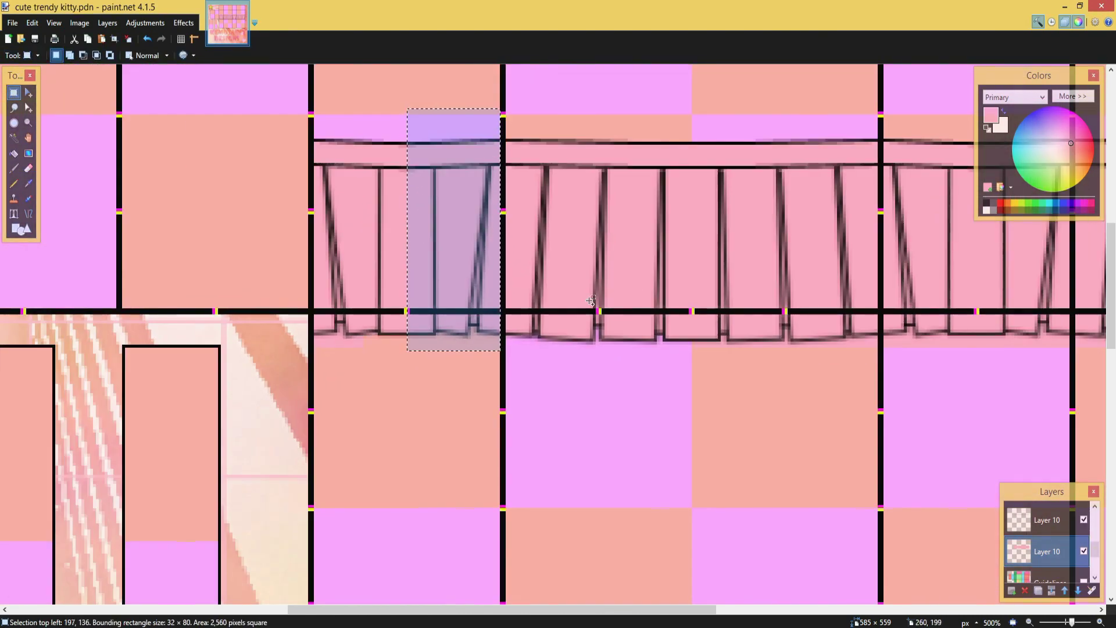
key("m")
left_click_drag(502, 230, 351, 215)
scroll(351, 215, "up", 4)
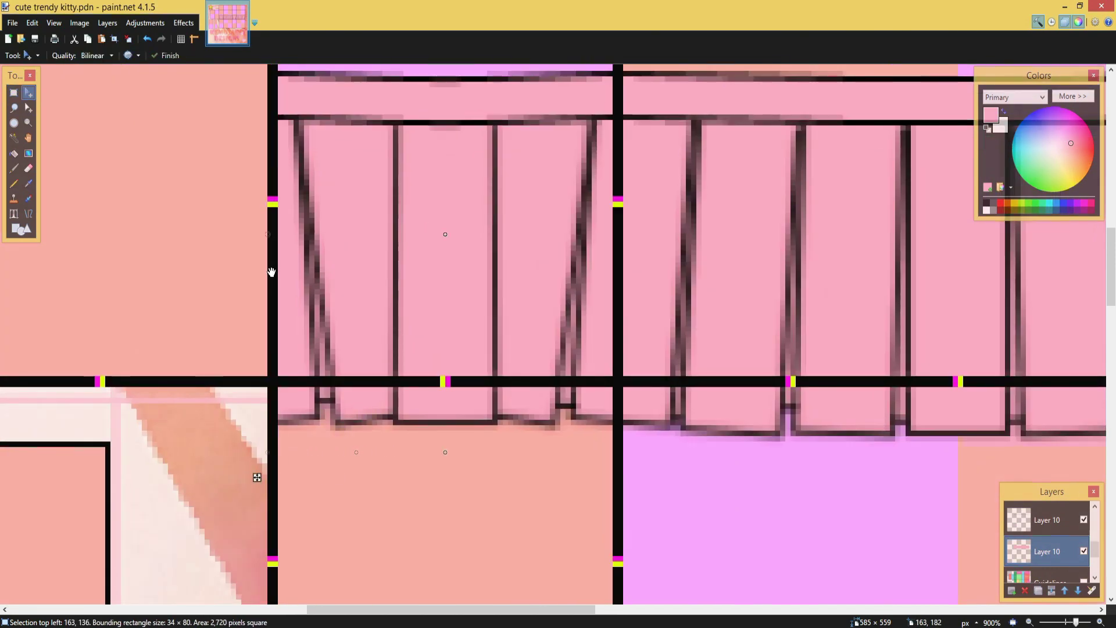
scroll(280, 275, "down", 5)
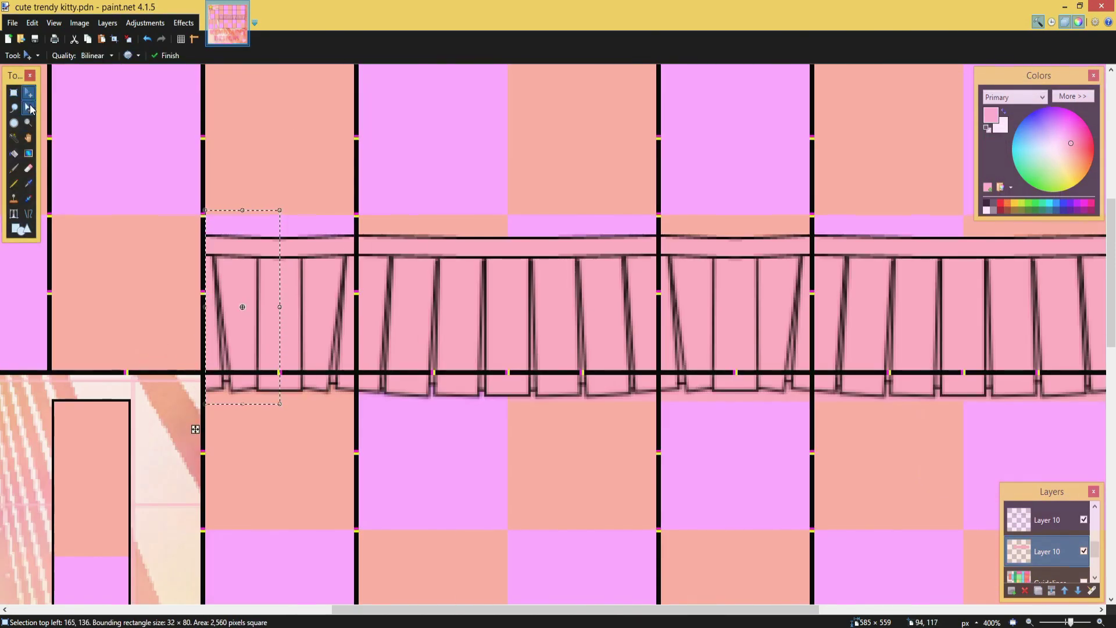
- Widen the selection to 130 × 80 px, ending mid-second panel, and mirror a copy over the second panel's right half and the third panel
left_click(29, 108)
left_click_drag(280, 307, 508, 314)
scroll(516, 331, "up", 4)
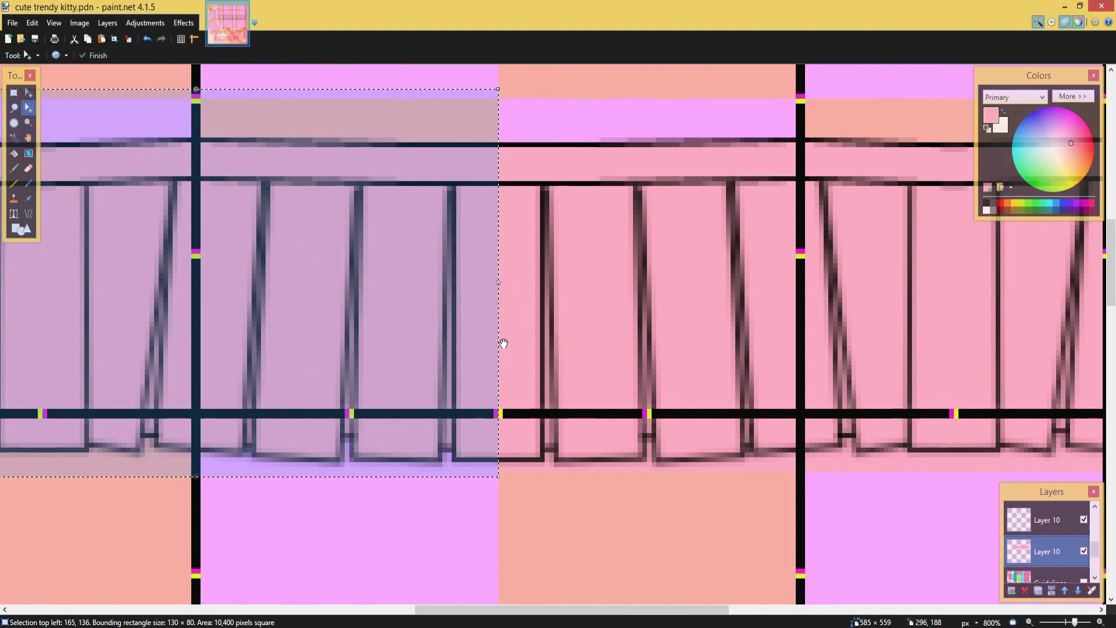
scroll(503, 343, "down", 3)
key("m")
left_click_drag(110, 291, 780, 304)
scroll(780, 304, "up", 3)
scroll(611, 294, "down", 4)
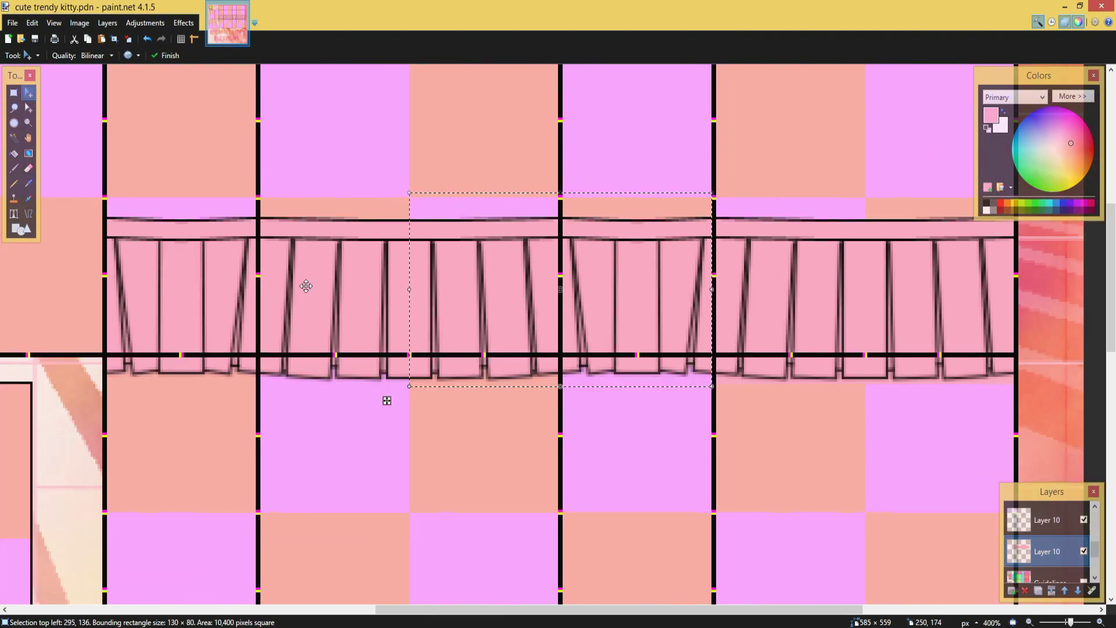
- Select the second skirt panel, 129 × 74 px, and place a copy of it over the fourth panel
scroll(306, 284, "up", 4)
left_click(13, 92)
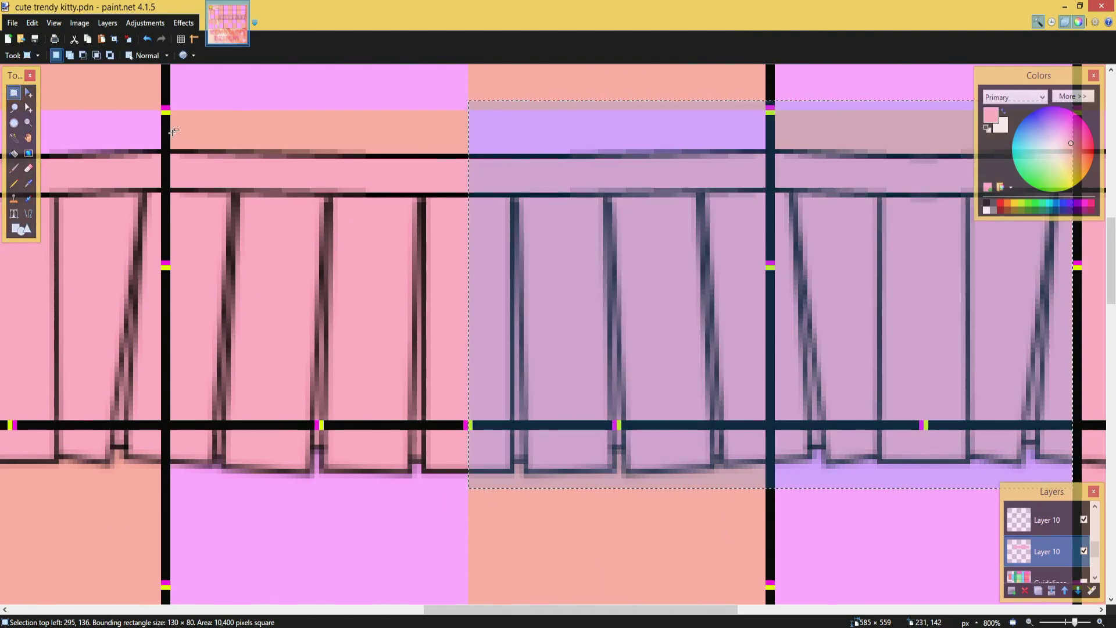
left_click_drag(170, 129, 767, 489)
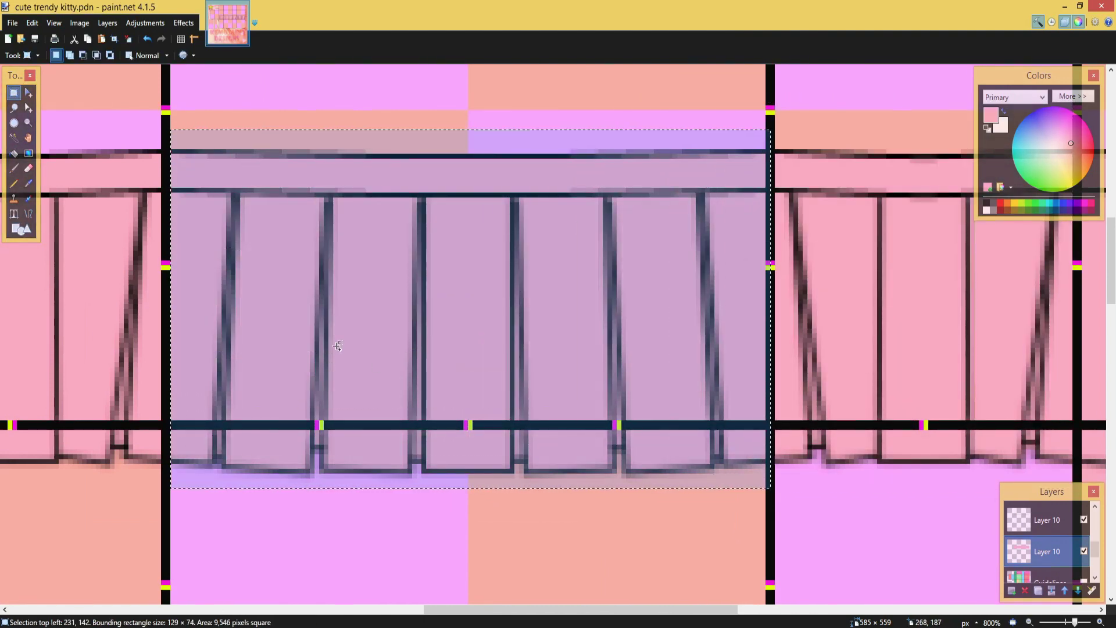
scroll(336, 346, "down", 4)
key("m")
left_click_drag(531, 327, 889, 350)
scroll(924, 329, "up", 4)
scroll(888, 350, "down", 4)
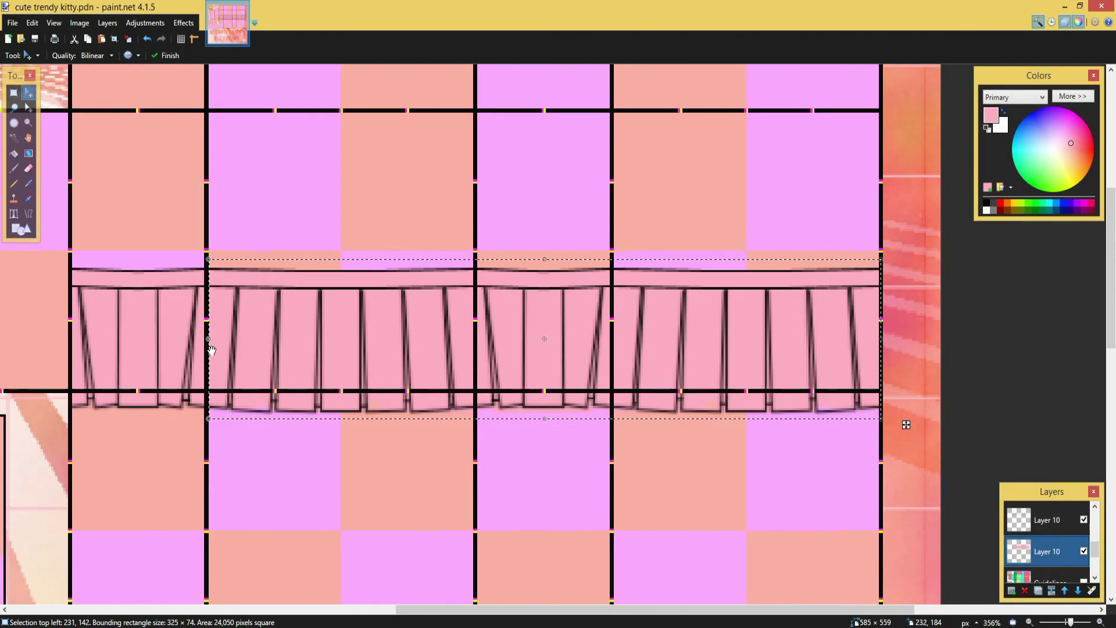
left_click_drag(210, 347, 644, 371)
scroll(573, 349, "up", 3)
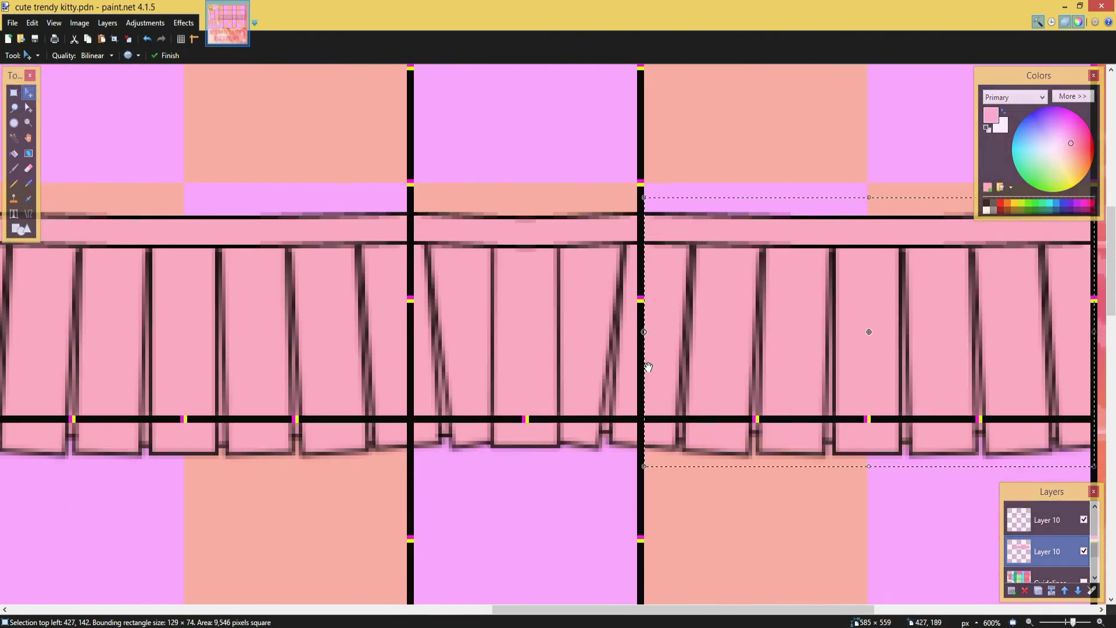
scroll(768, 288, "down", 3)
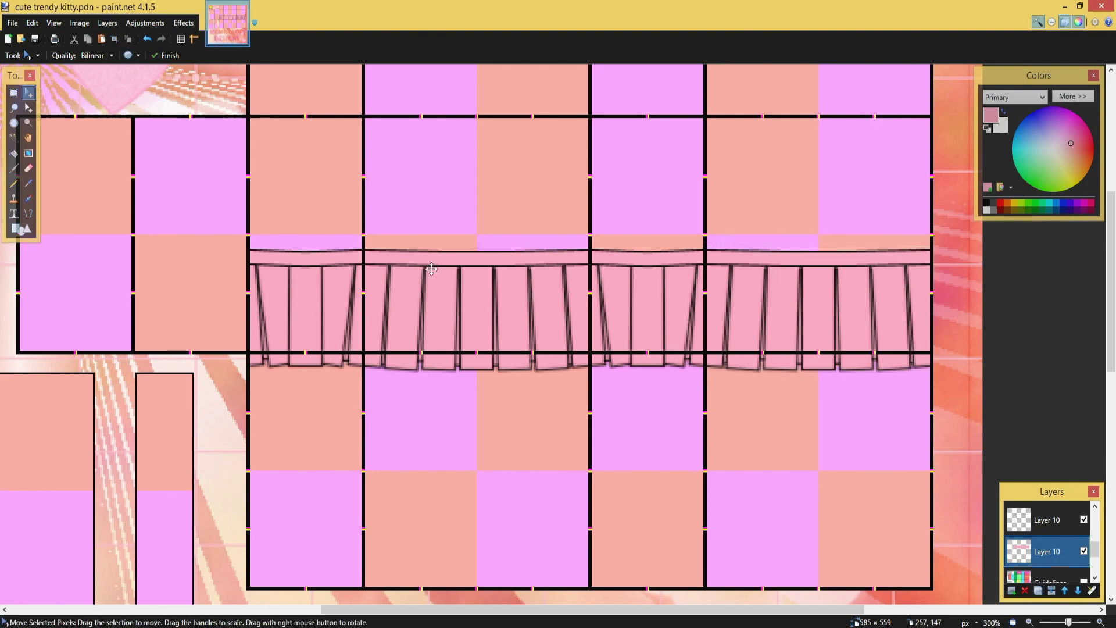
- Select the upper Layer 10 with the waistband lines and invert its colors
scroll(478, 314, "up", 4)
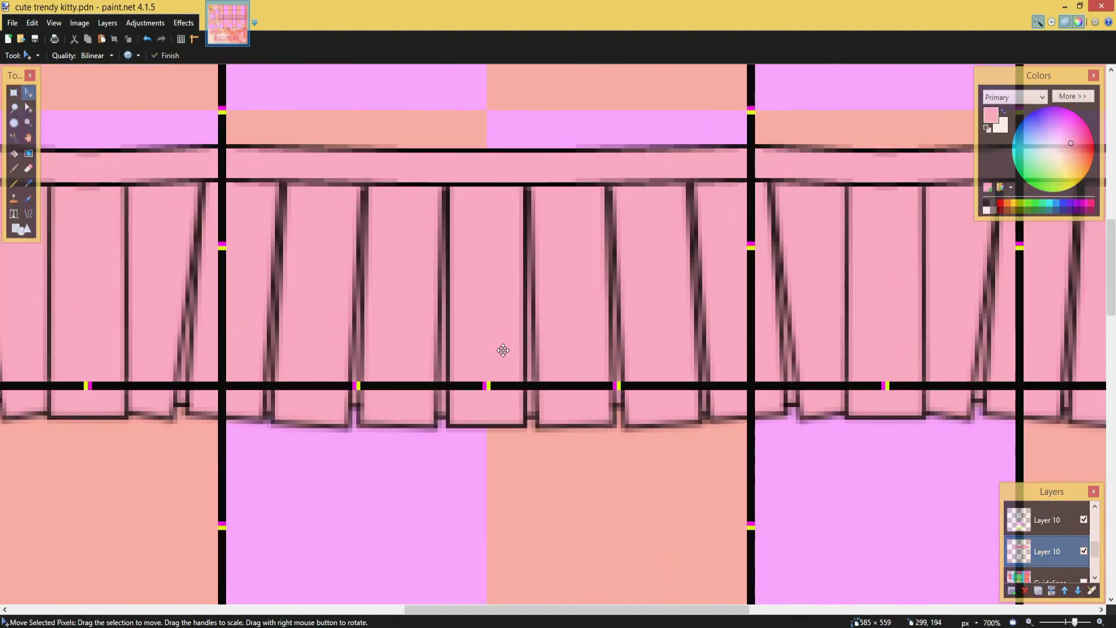
left_click(28, 183)
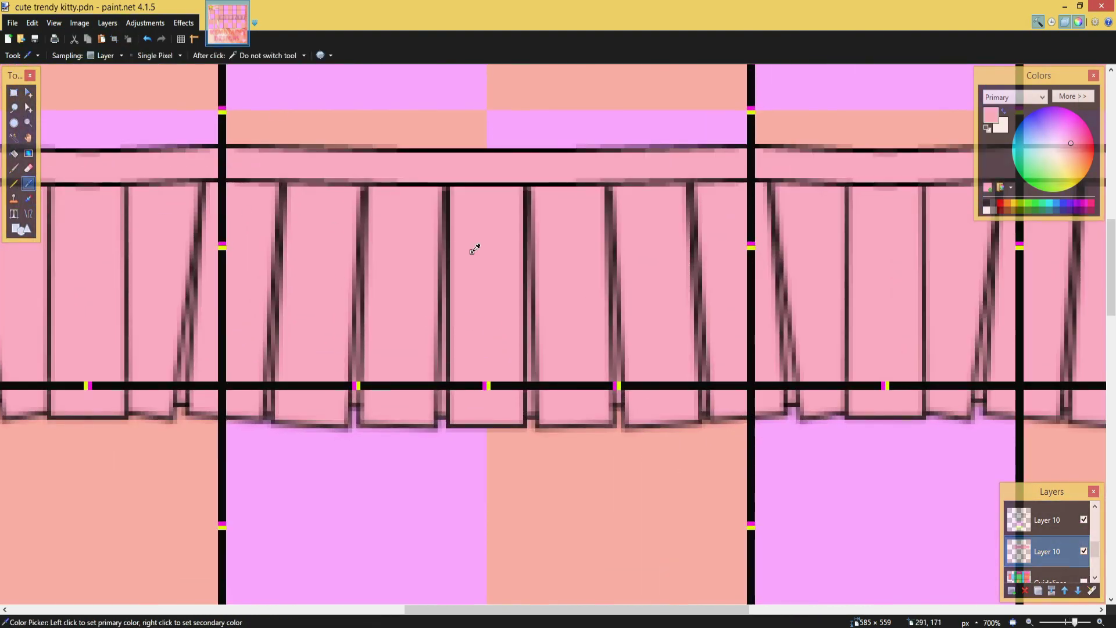
left_click(1035, 517)
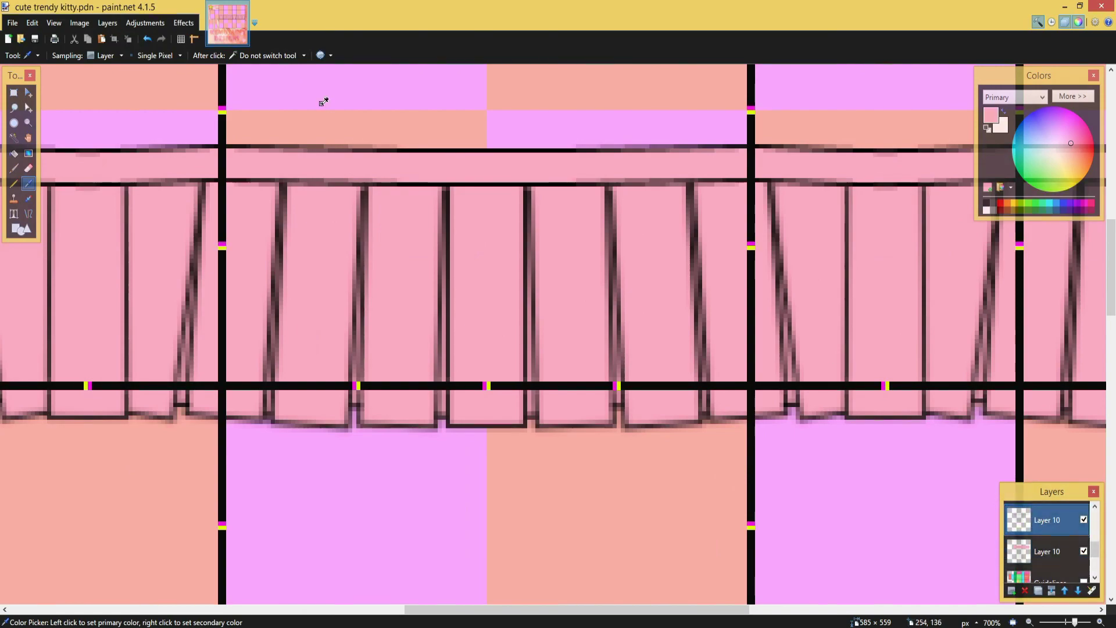
left_click(145, 23)
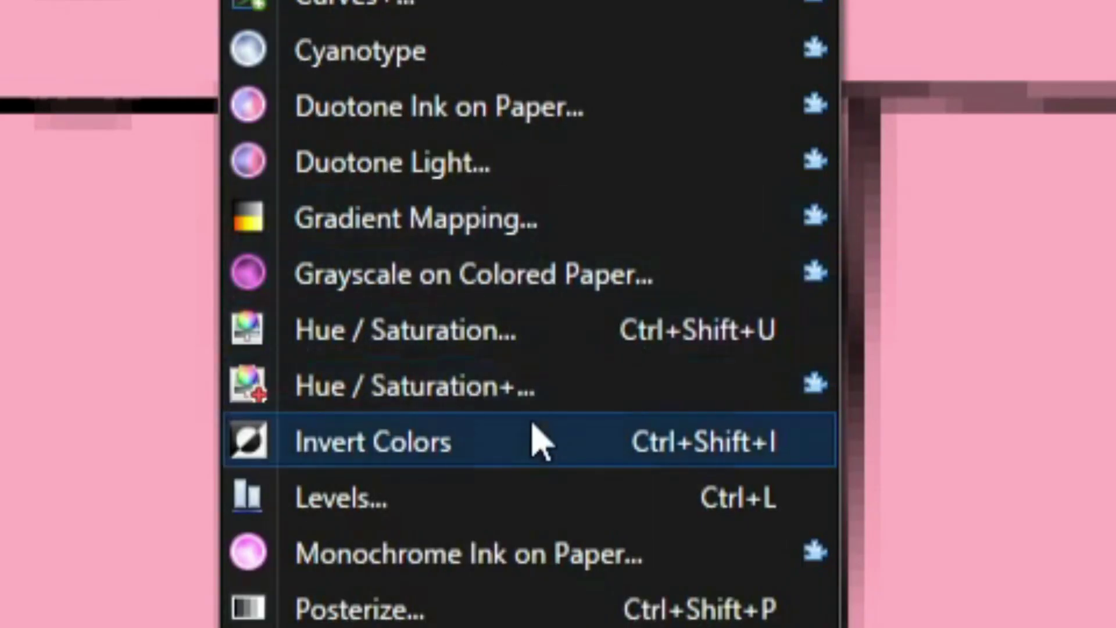
left_click(198, 268)
- Recolor the waistband lines with Grayscale on Colored Paper, using the color RGB 255, 158, 187
left_click(145, 22)
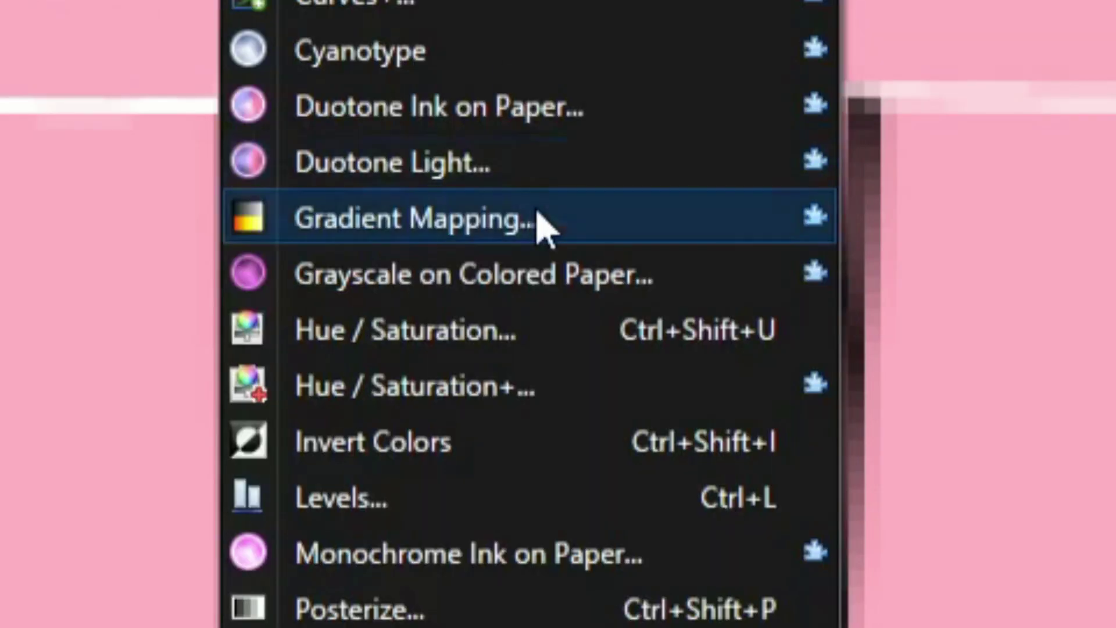
left_click(553, 281)
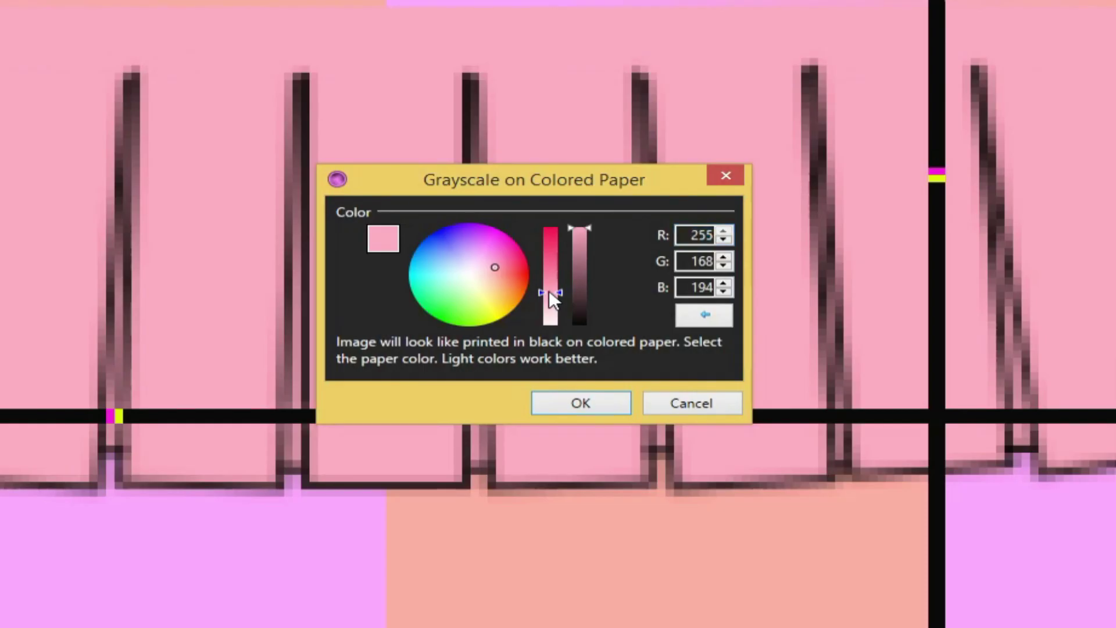
mouse_move(560, 317)
left_mouse_down()
mouse_move(565, 303)
mouse_move(545, 292)
left_mouse_up()
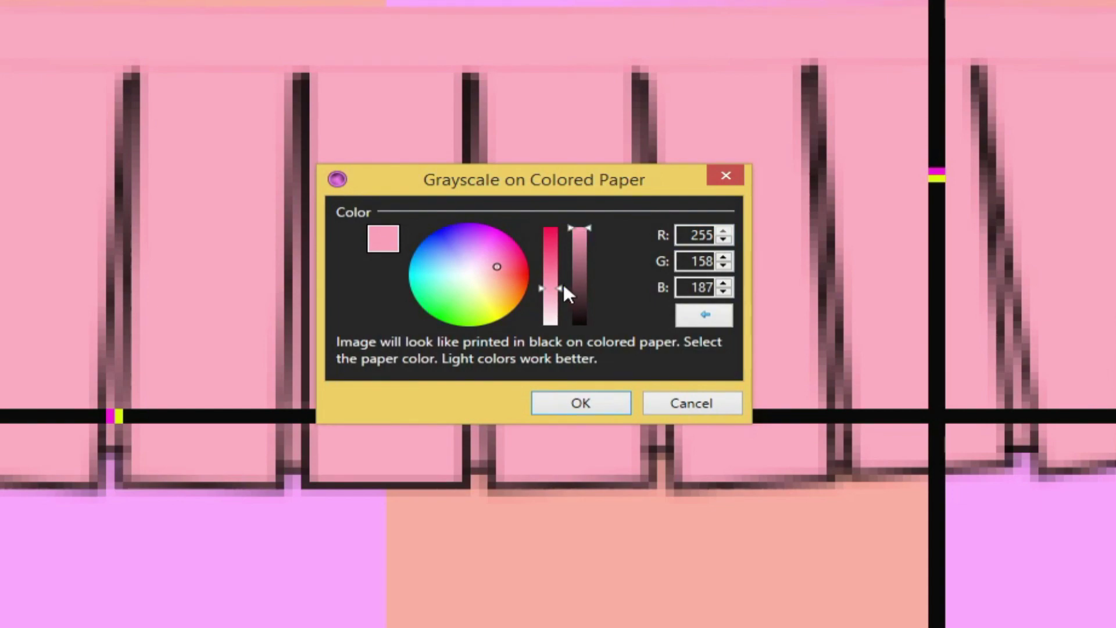
left_click(589, 406)
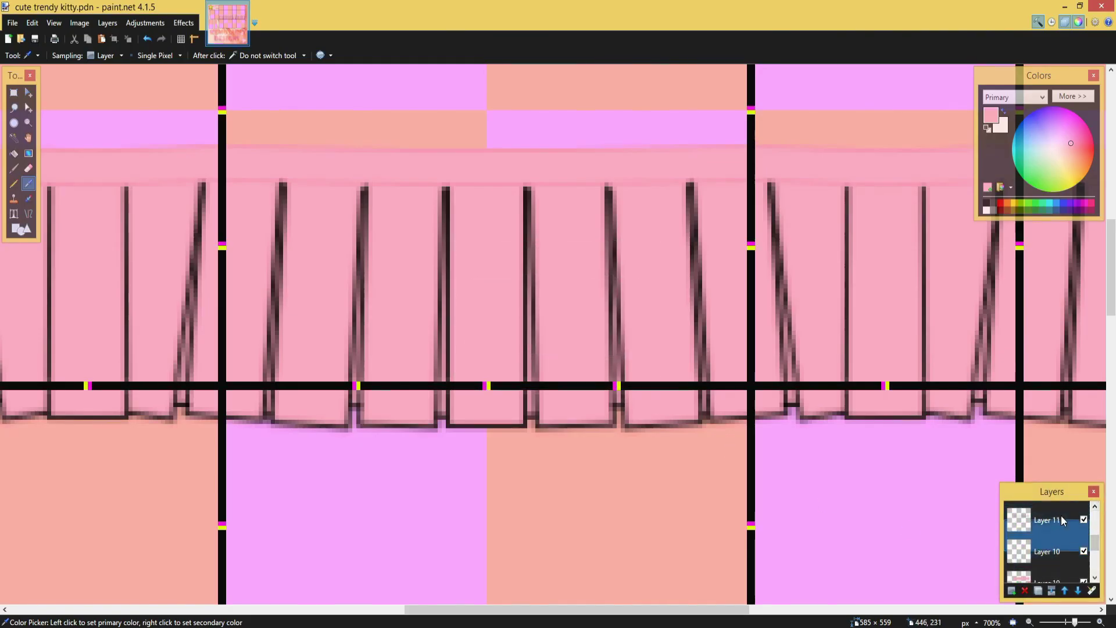
- Invert the colors of the pleat lines on Layer 11 and recolor them pink with Grayscale on Colored Paper
left_click(146, 23)
left_click(174, 264)
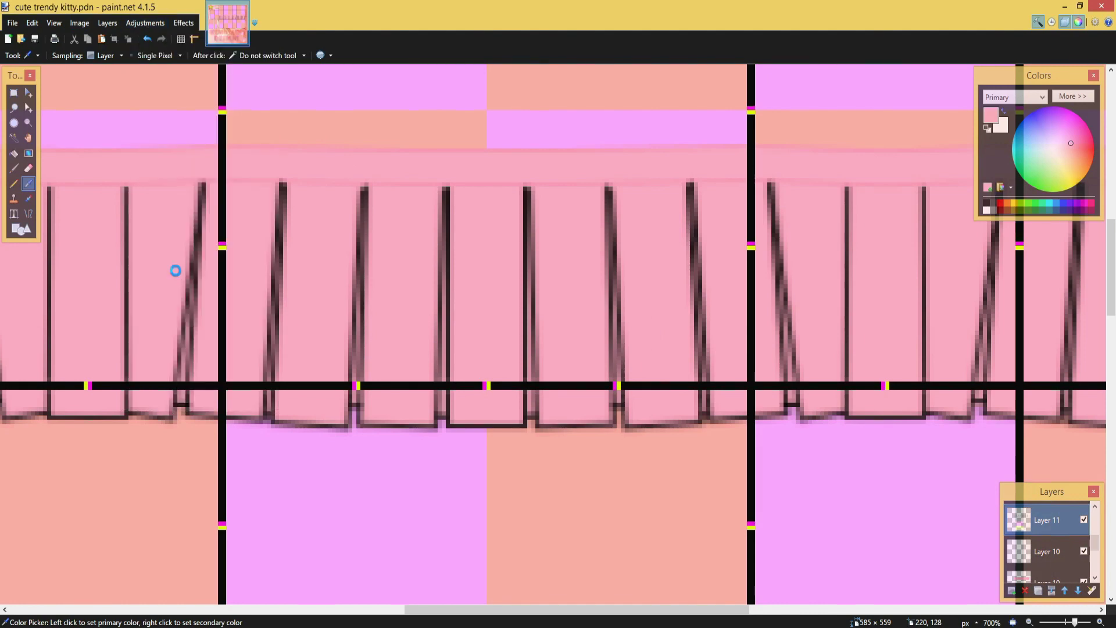
left_click(146, 23)
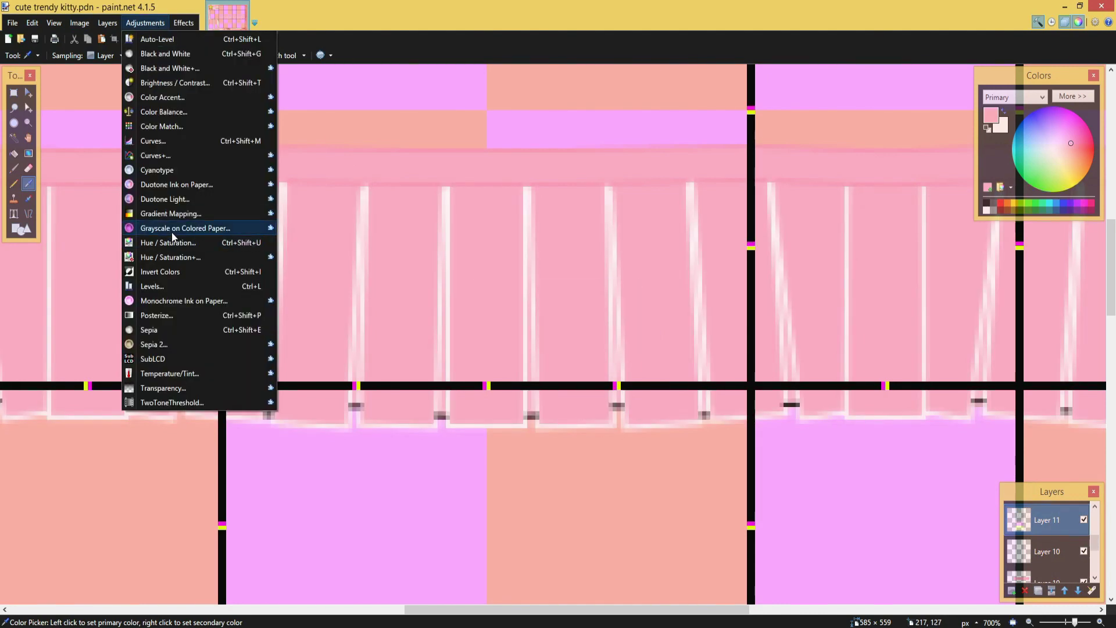
left_click(172, 231)
left_click(579, 379)
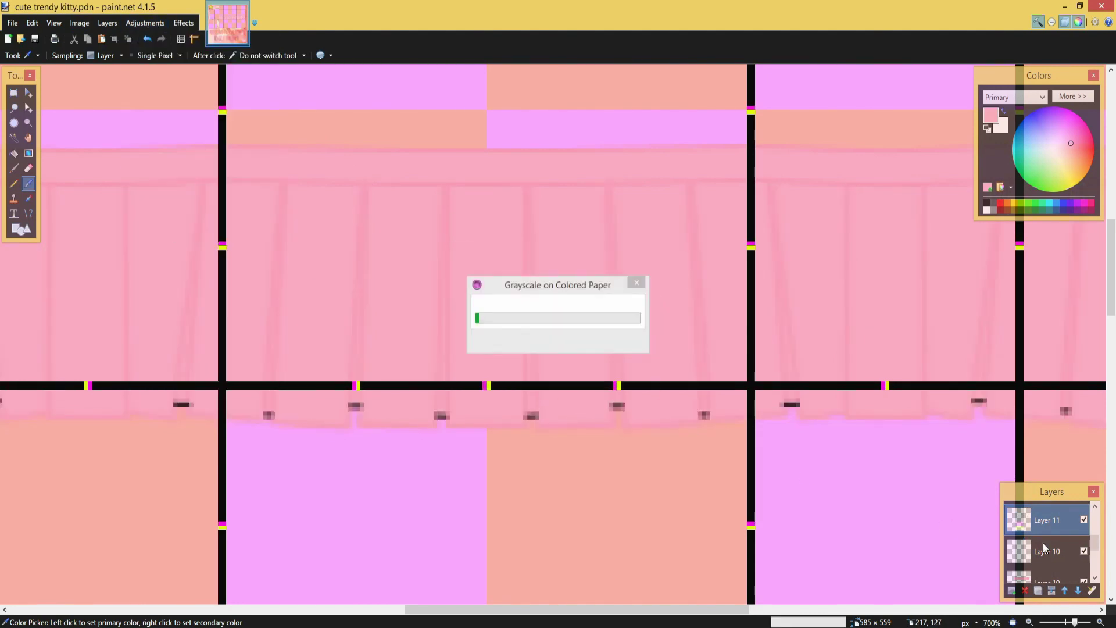
- Invert the short pleat-gap lines on Layer 12 and recolor them with Grayscale on Colored Paper, using RGB 255, 153, 183
left_click(145, 23)
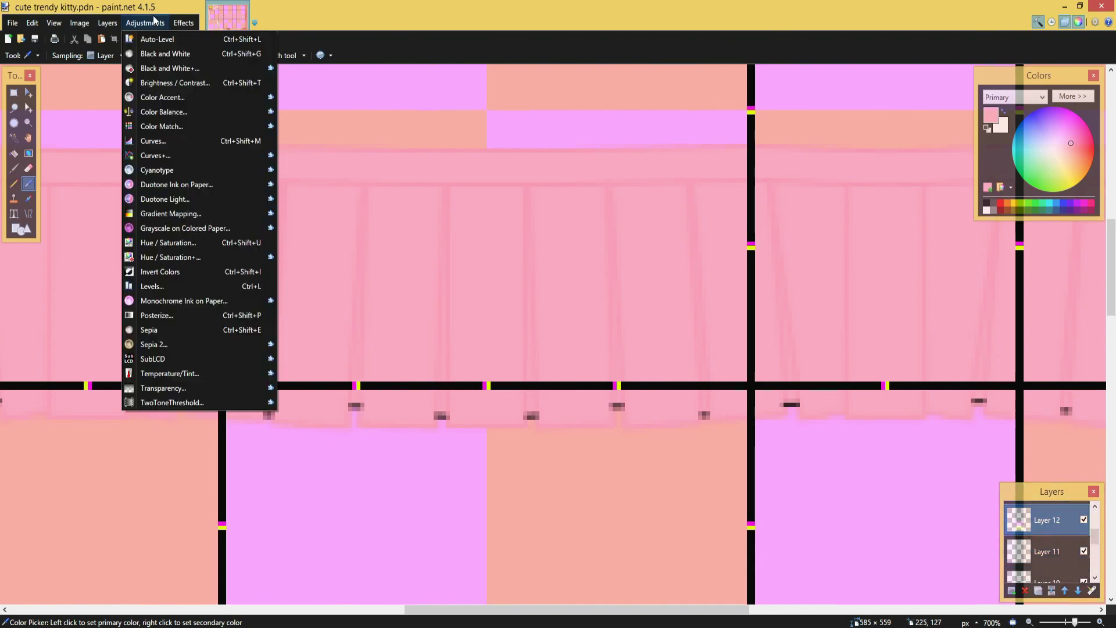
left_click(162, 277)
left_click(145, 23)
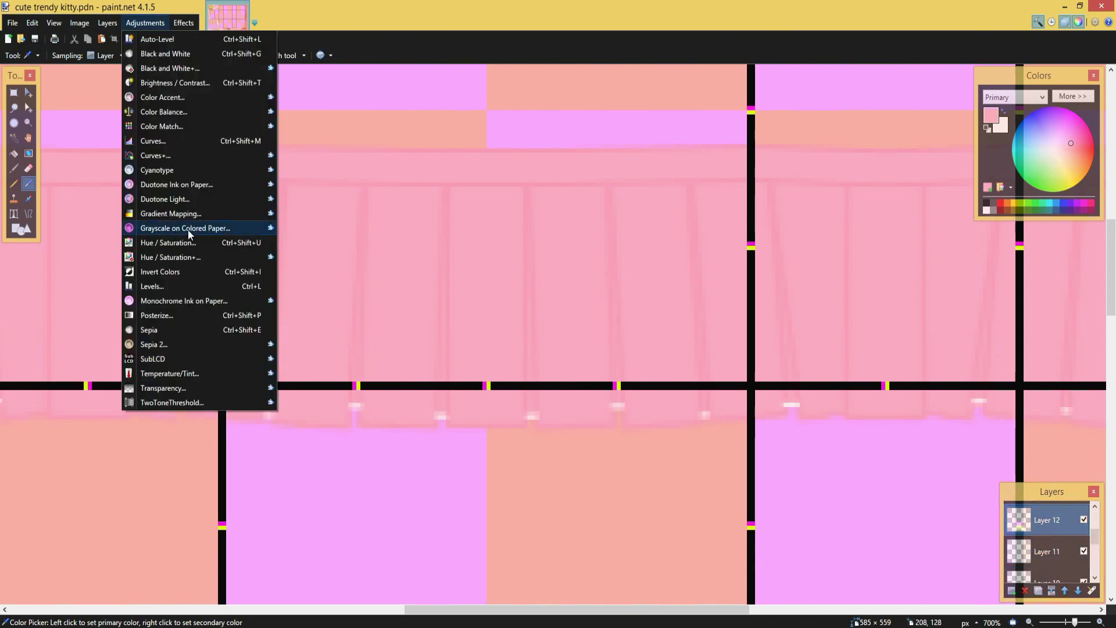
left_click(185, 230)
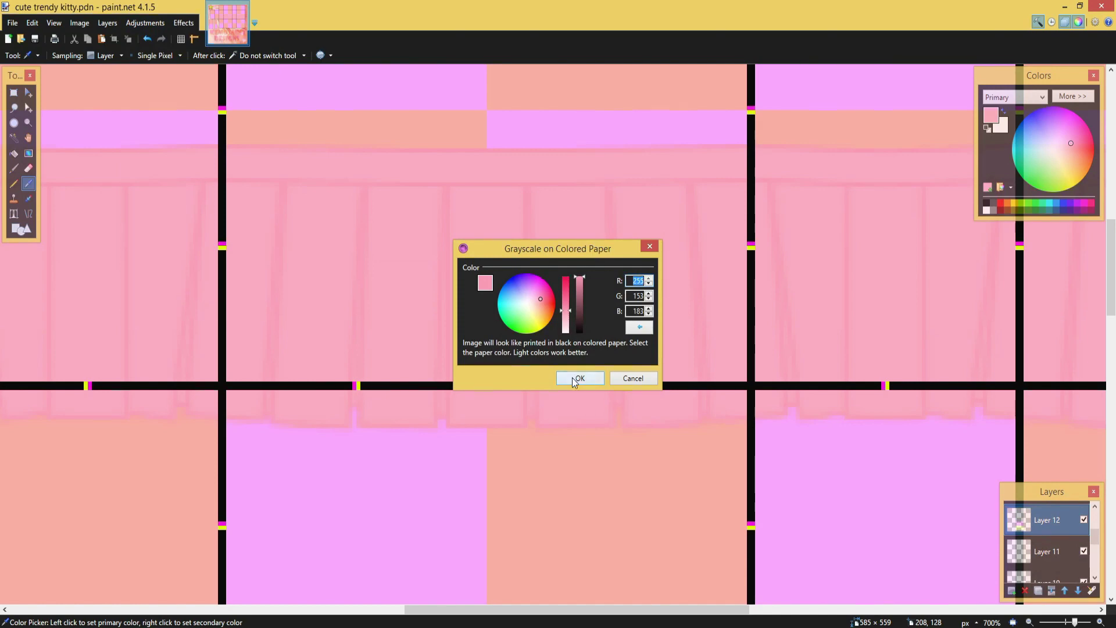
left_click(579, 378)
- Add a new layer above Layer 12 and set the primary color to darker pink E05C83 with opacity 128
scroll(370, 329, "down", 3)
scroll(413, 352, "up", 3)
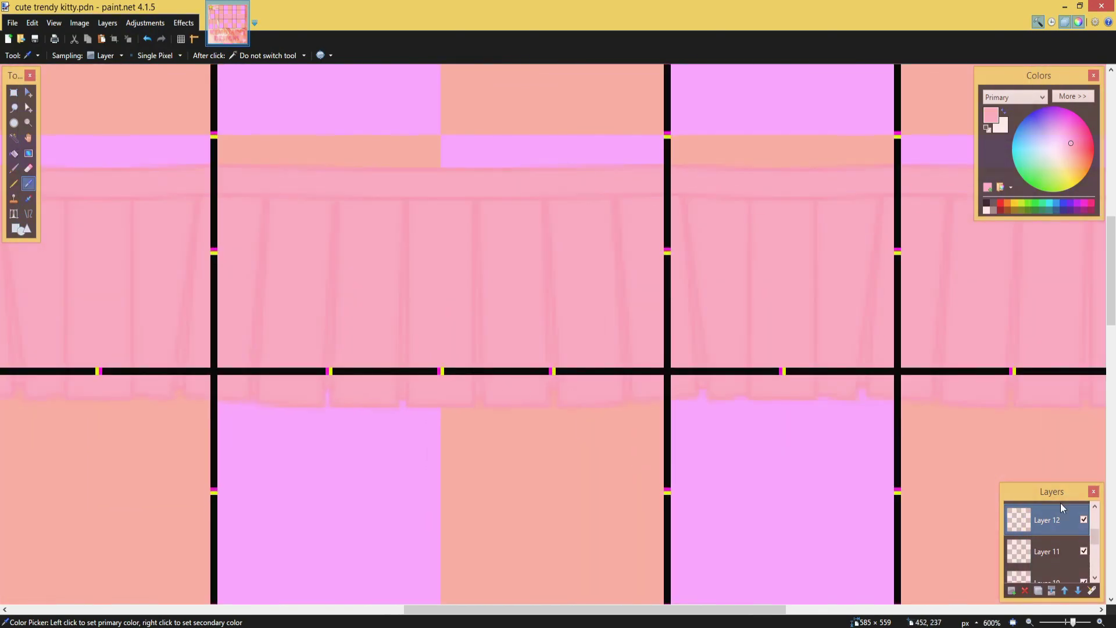
left_click(1095, 506)
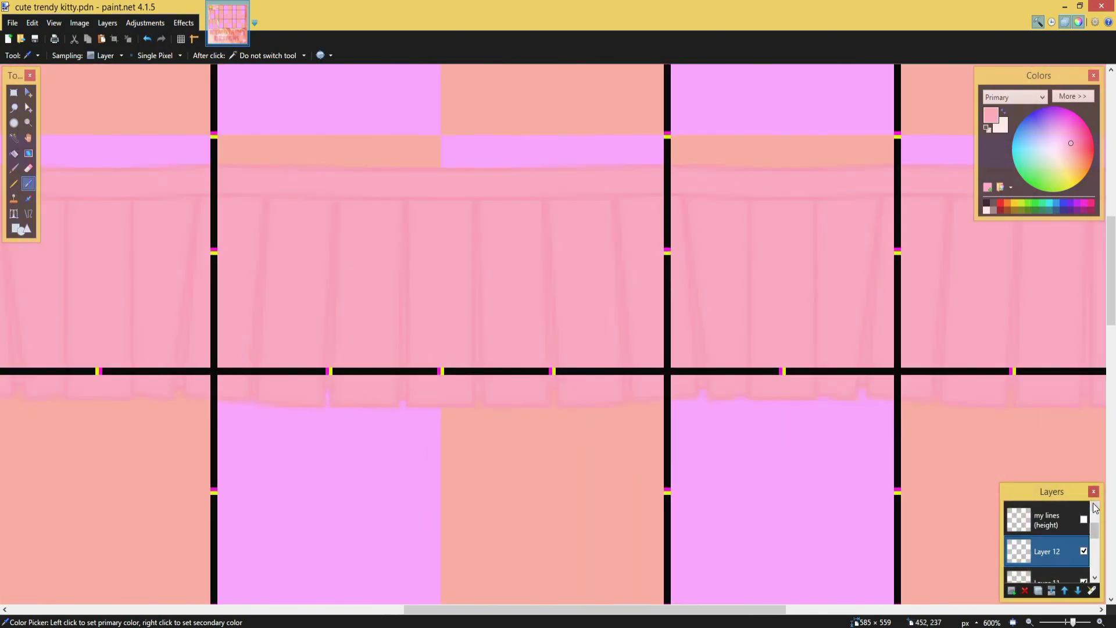
left_click(1012, 591)
left_click(1072, 96)
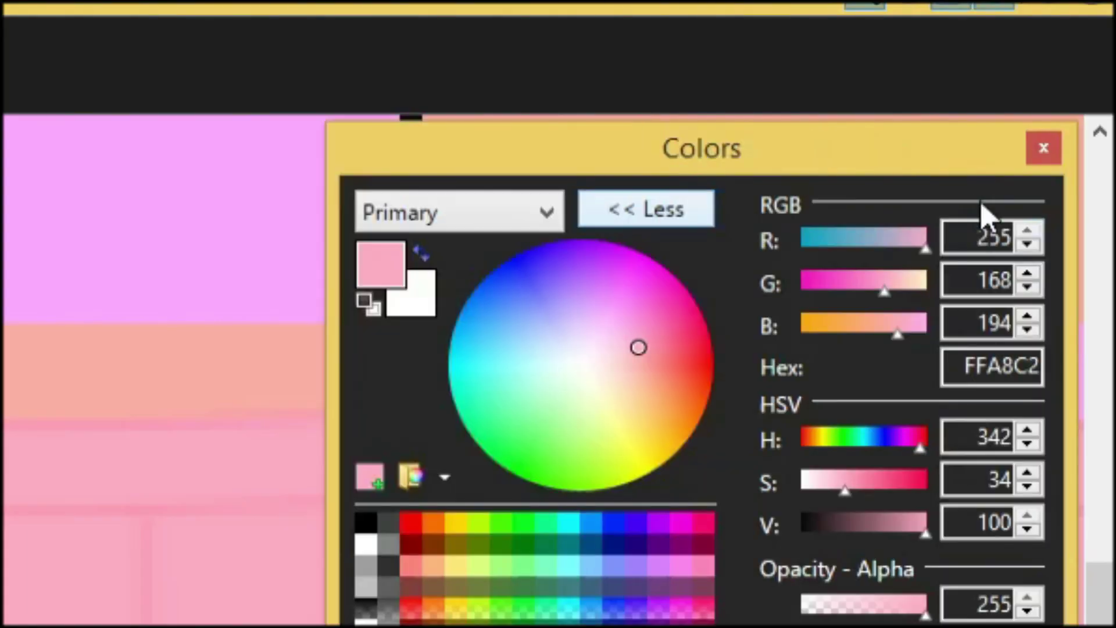
left_click_drag(860, 487, 875, 487)
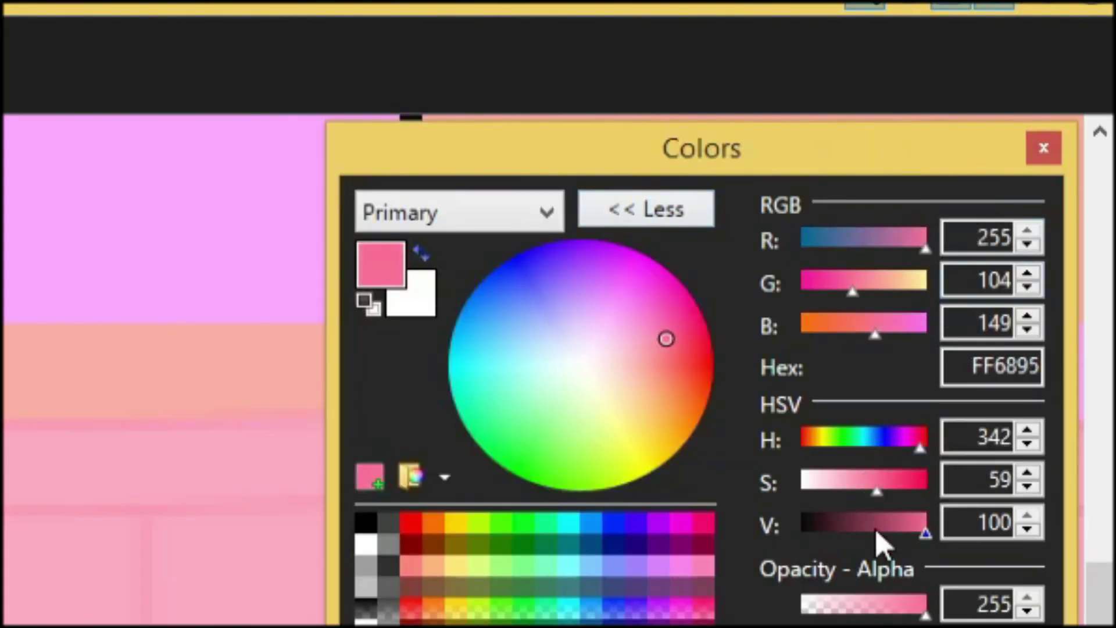
left_click_drag(926, 536, 912, 536)
left_click(871, 607)
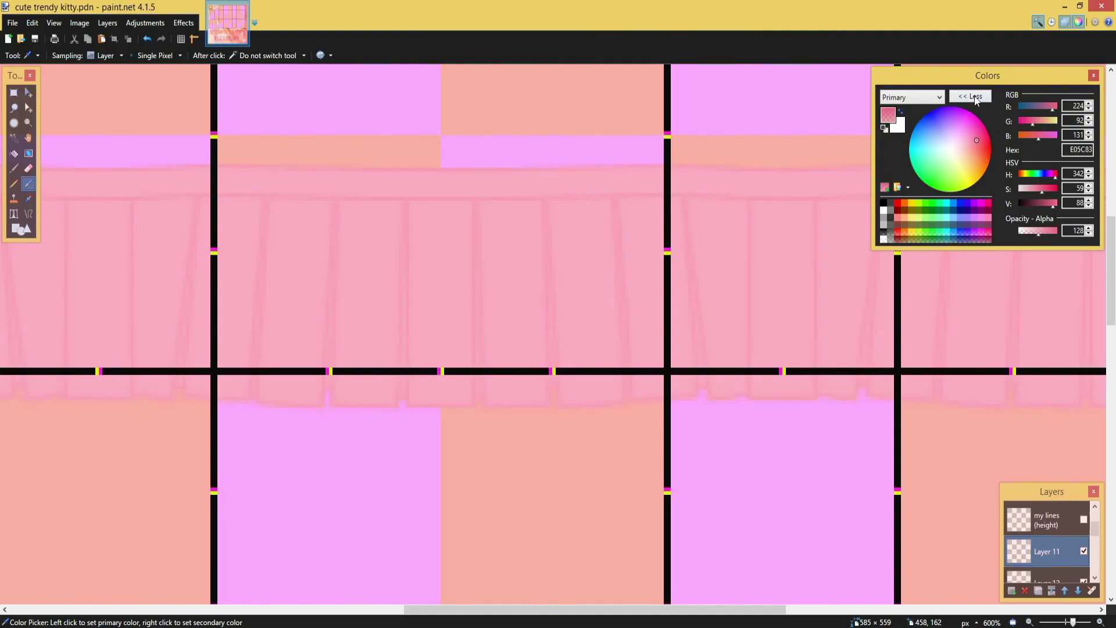
left_click(975, 100)
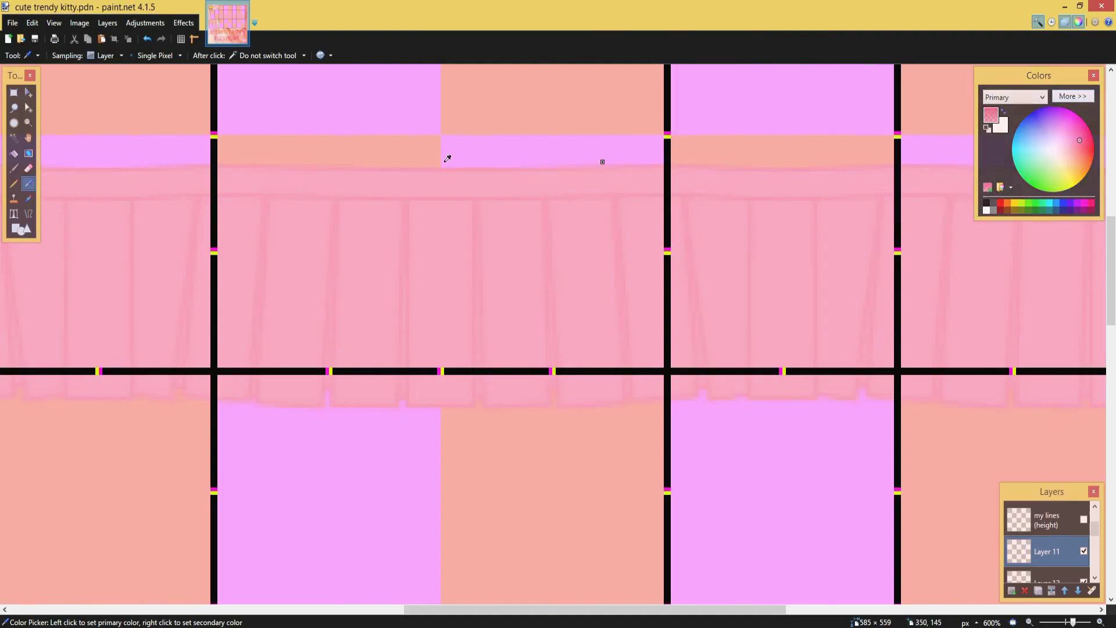
- With a Paintbrush of width 3 and 0% hardness, paint a shadow line under the waistband from mid-first panel past mid-second panel
left_click(14, 169)
left_click_drag(526, 103, 287, 124)
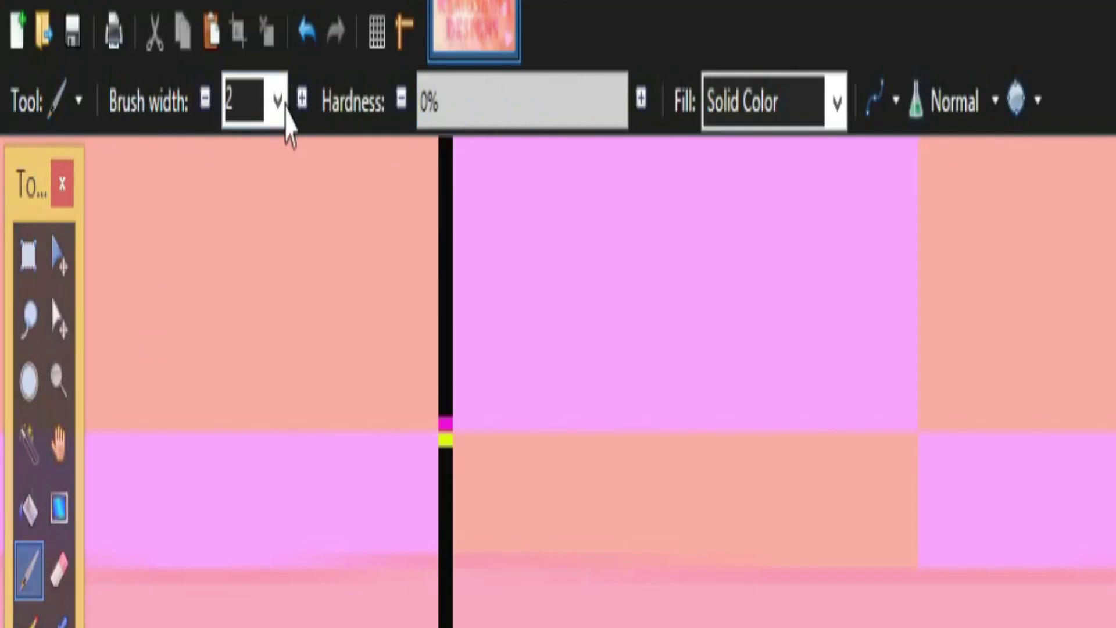
left_click_drag(433, 103, 287, 149)
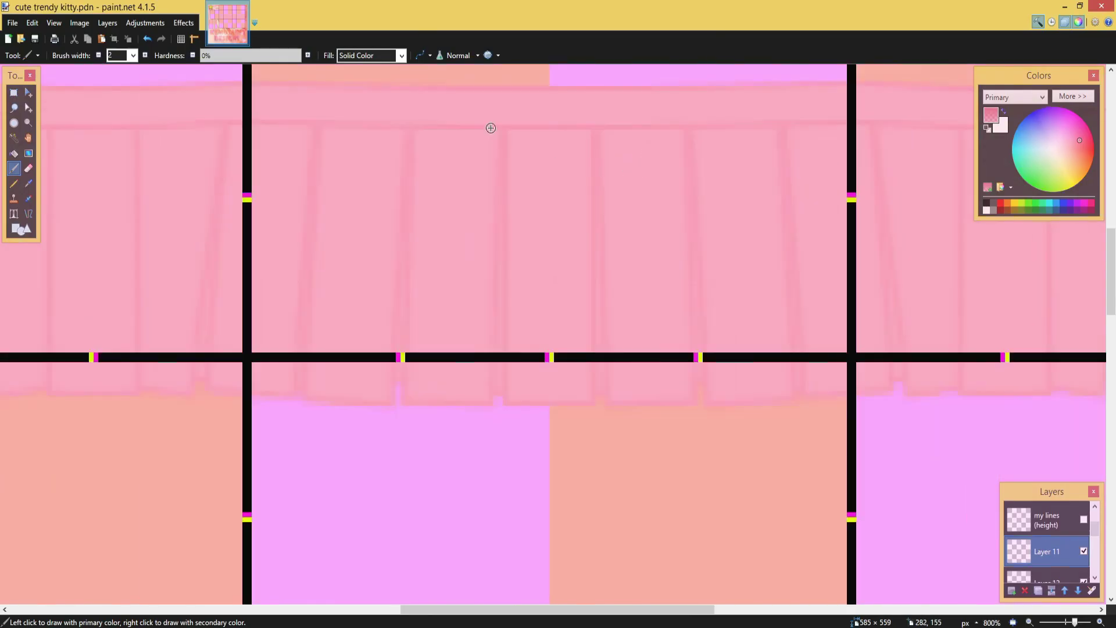
scroll(216, 133, "up", 1)
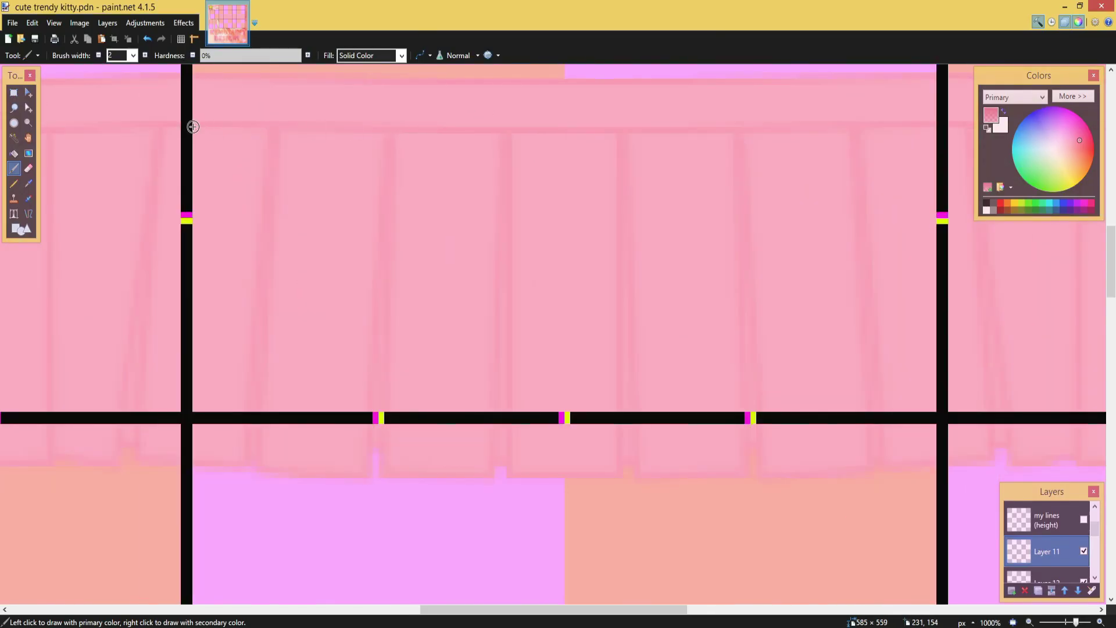
left_click_drag(196, 127, 548, 138)
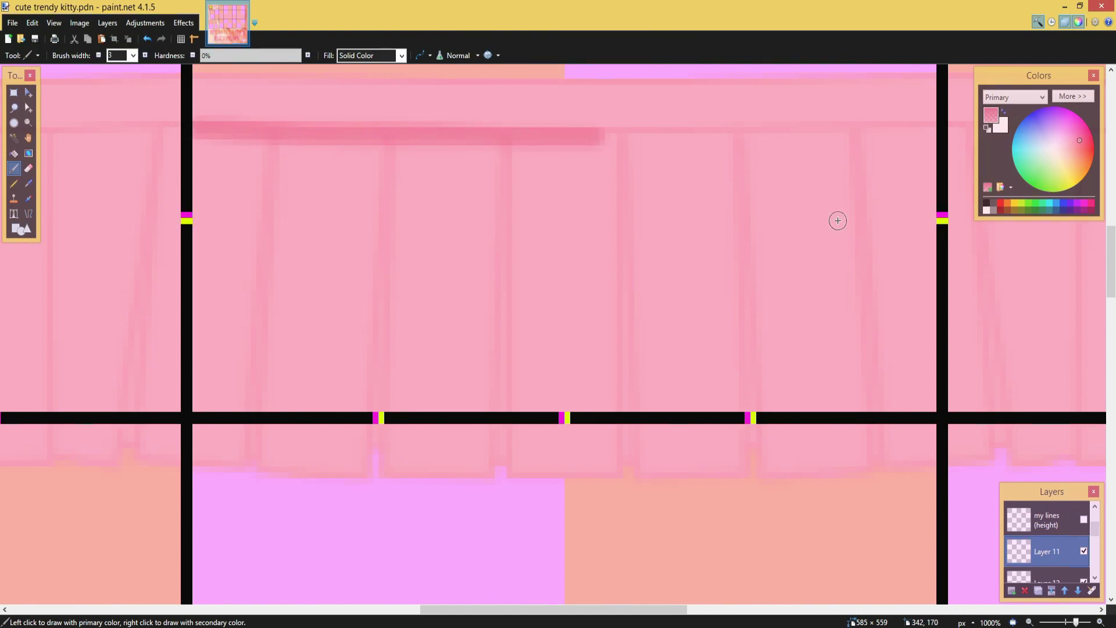
scroll(329, 149, "up", 1)
scroll(87, 179, "up", 1)
left_click_drag(87, 177, 451, 169)
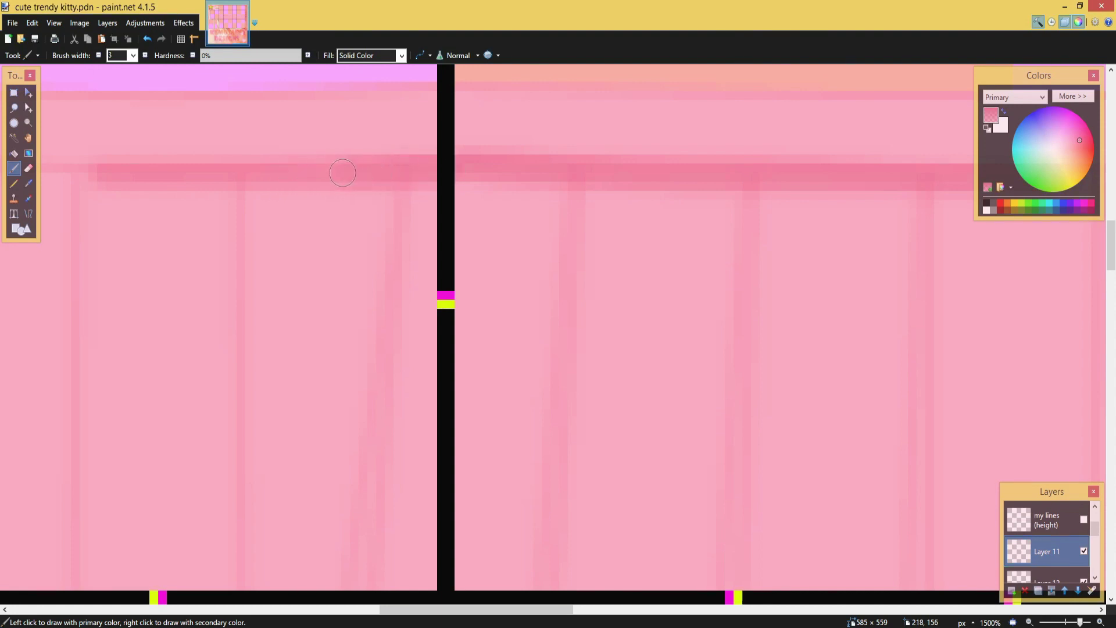
- Select the shadow line on the first panel's right half and mirror a copy onto its left half
scroll(75, 186, "down", 1)
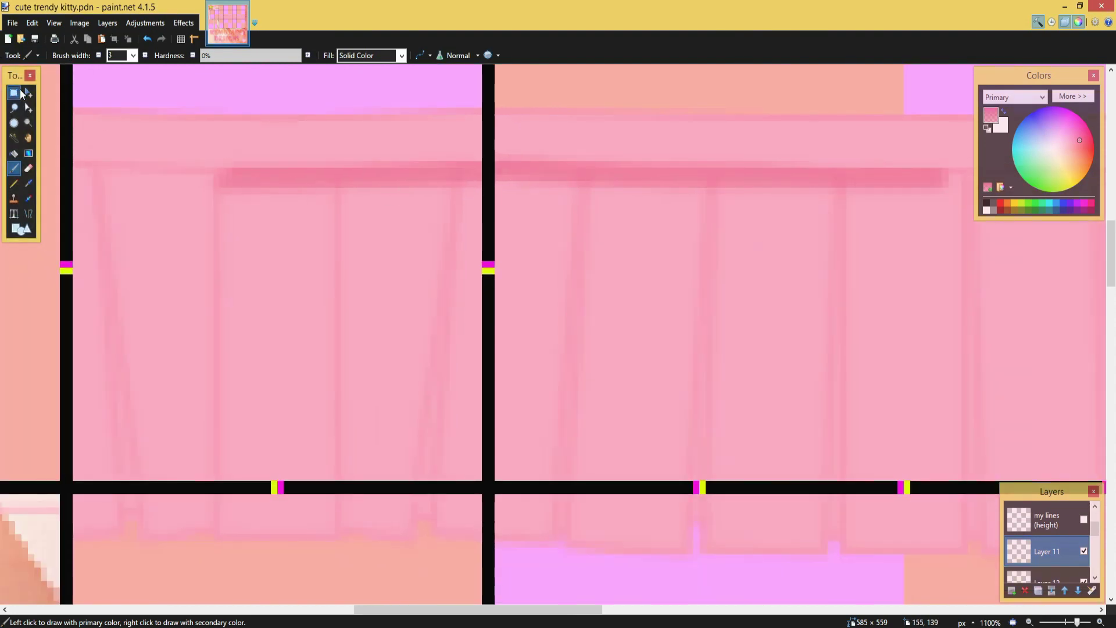
left_click(17, 93)
left_click_drag(481, 113, 280, 381)
scroll(463, 150, "down", 3)
scroll(424, 409, "down", 3)
key("m")
scroll(308, 297, "up", 2)
left_click_drag(451, 282, 235, 334)
scroll(308, 297, "up", 1)
scroll(79, 345, "down", 4)
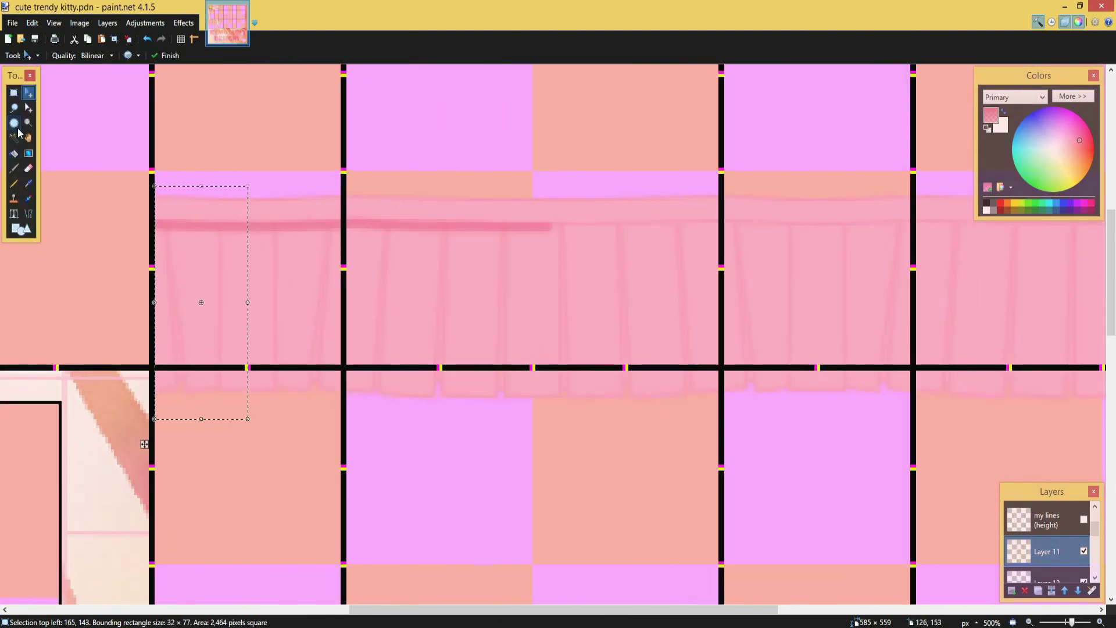
- Widen the selection to 130 × 77 px, ending mid-second panel, and mirror a copy of the shadow over the second panel's right half and the third panel
left_click(28, 109)
scroll(531, 356, "up", 4)
left_click_drag(248, 303, 540, 366)
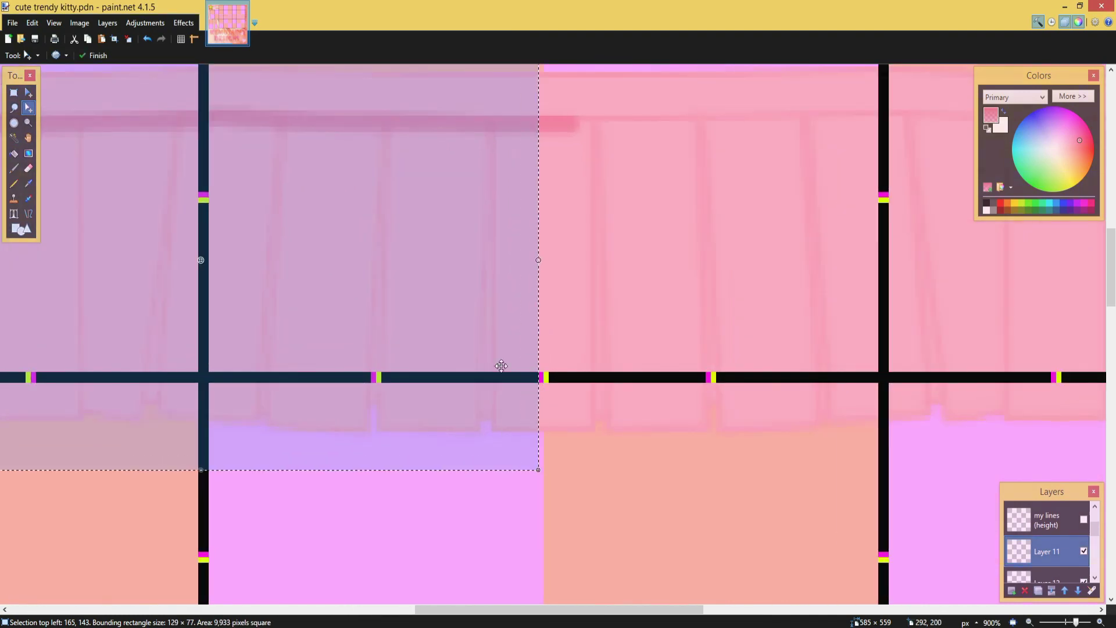
scroll(498, 367, "down", 4)
scroll(381, 386, "up", 3)
left_click_drag(478, 303, 480, 301)
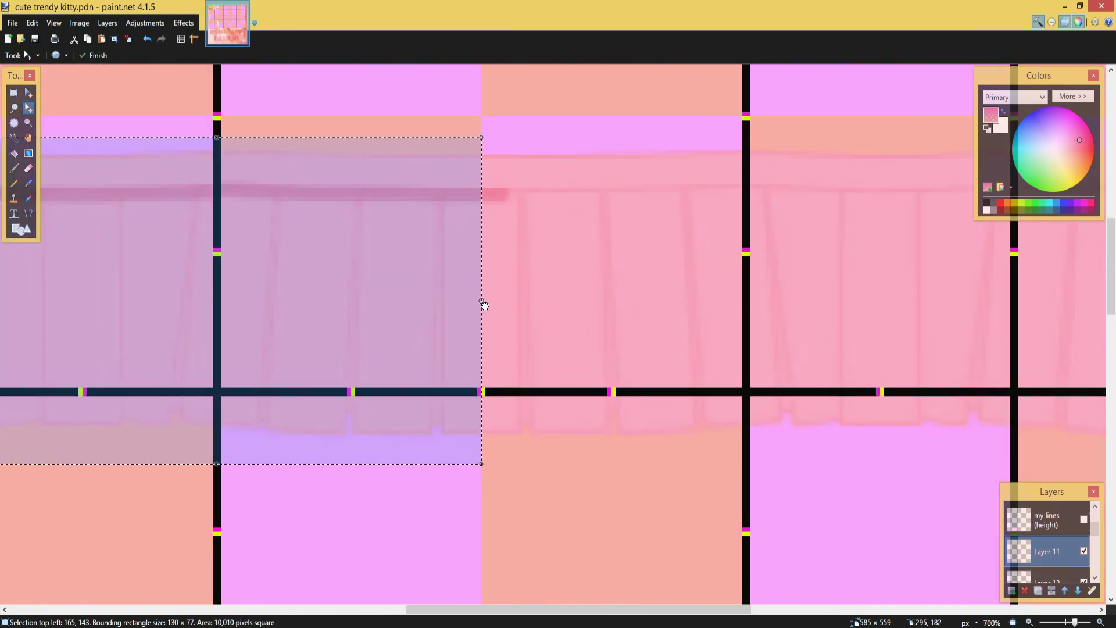
scroll(332, 347, "down", 3)
key("m")
left_click_drag(164, 329, 434, 329)
scroll(434, 329, "up", 5)
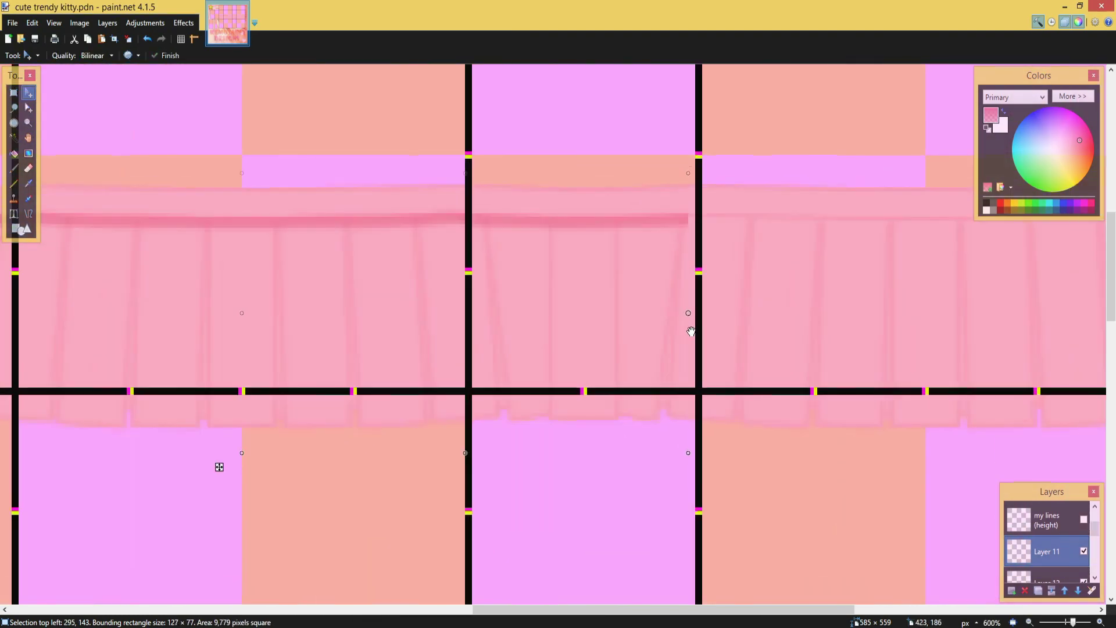
scroll(401, 295, "down", 1)
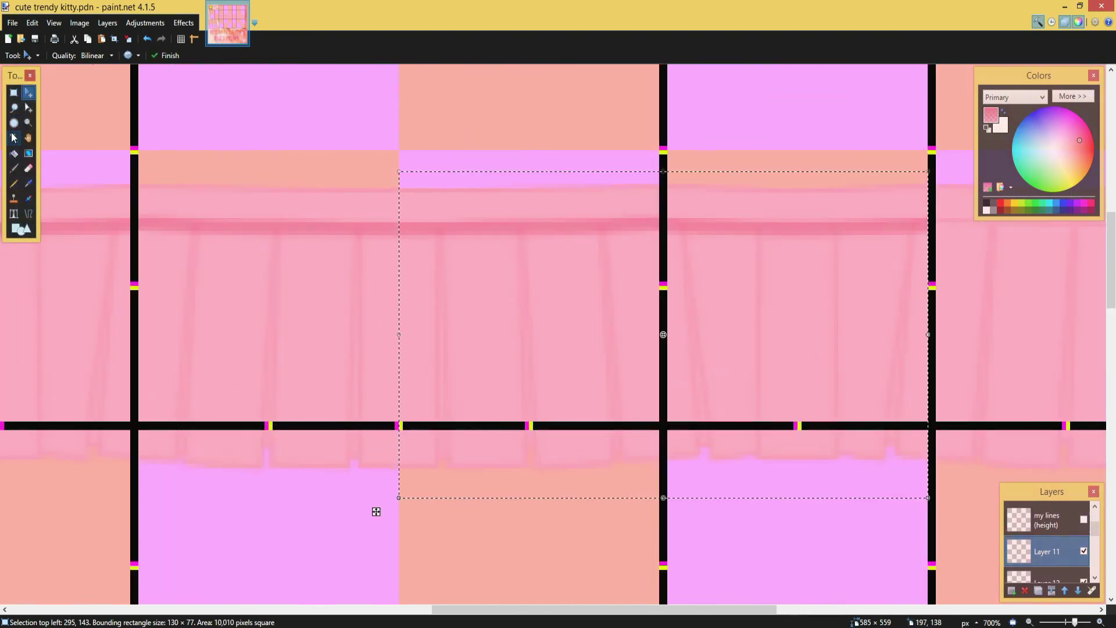
- Select the waistband shadow over the second panel, 128 × 86 px, and place a copy of it over the fourth panel
key("s")
left_click_drag(138, 124, 677, 489)
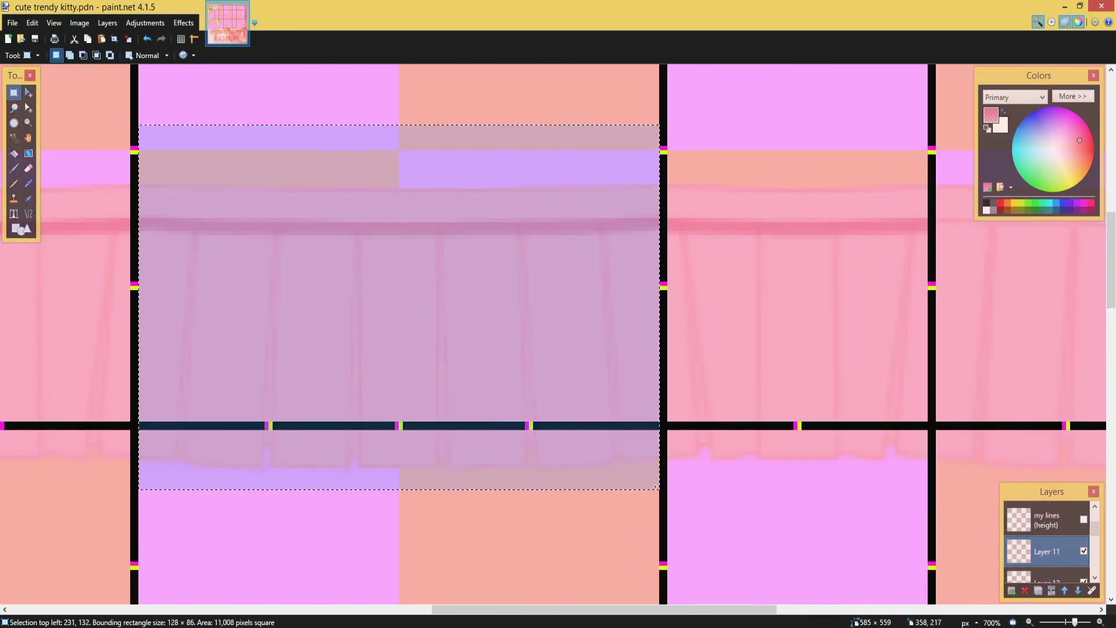
scroll(277, 354, "down", 3)
key("m")
left_click_drag(495, 328, 949, 360)
scroll(904, 351, "up", 4)
scroll(814, 354, "down", 4)
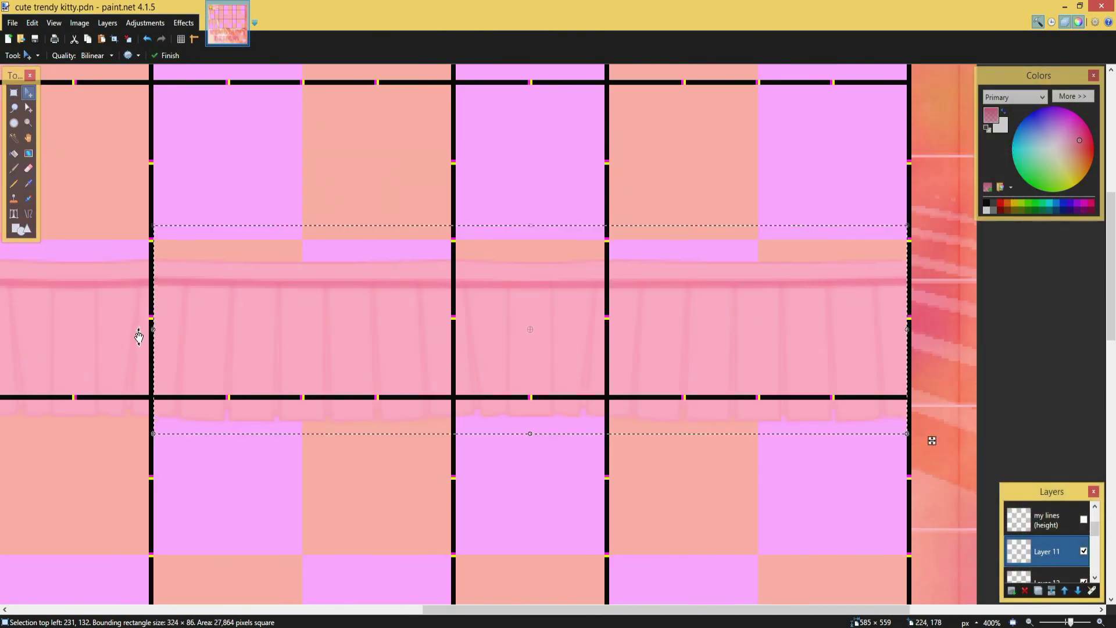
left_click_drag(150, 333, 631, 374)
scroll(575, 361, "up", 3)
scroll(631, 373, "down", 4)
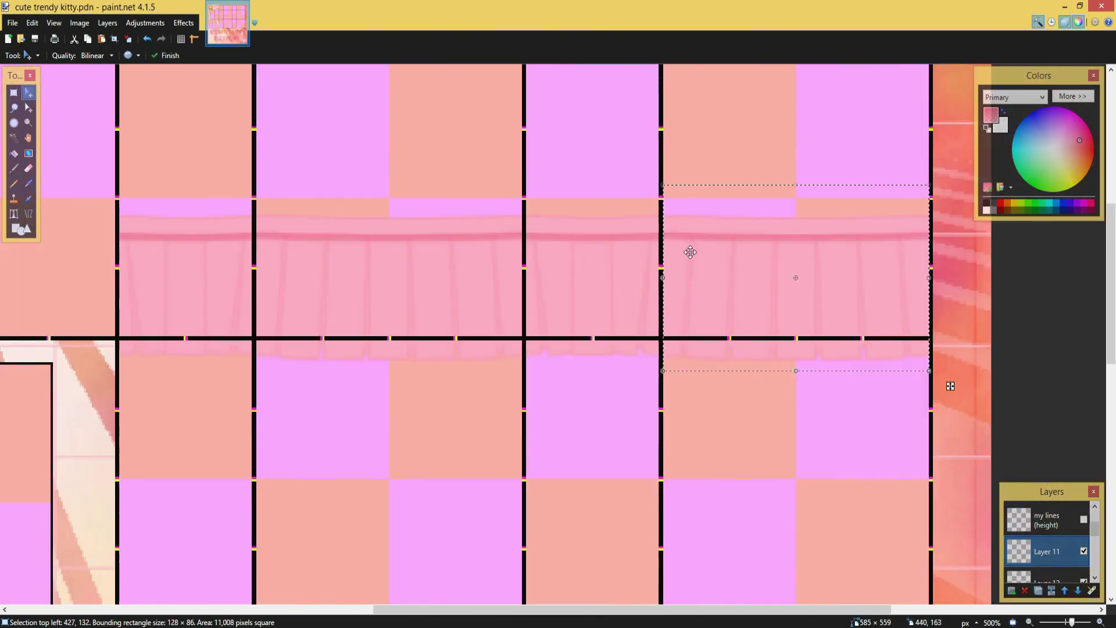
- Deselect the copied area, add a new layer above the waistband shadow layer, and activate the Paintbrush
scroll(347, 266, "up", 3)
scroll(477, 530, "up", 3)
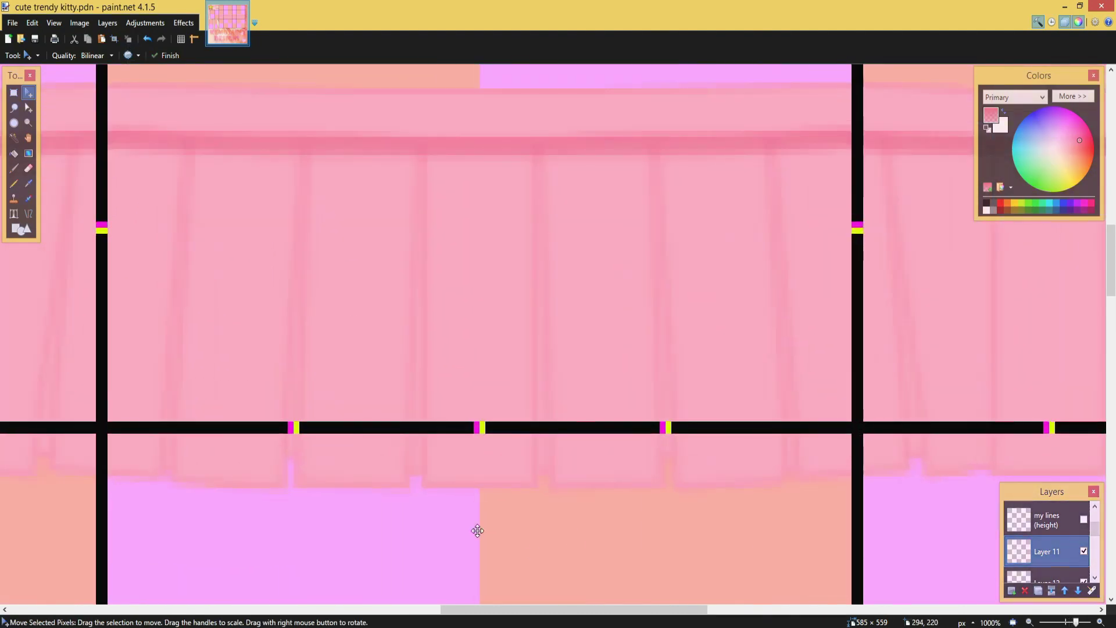
left_click(1012, 591)
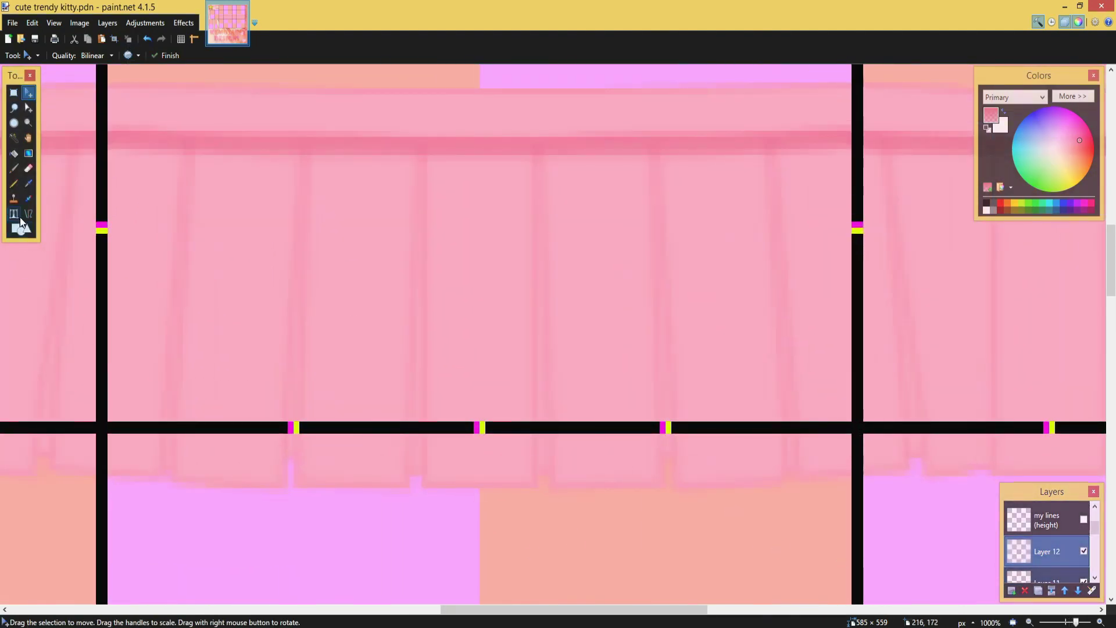
left_click(15, 170)
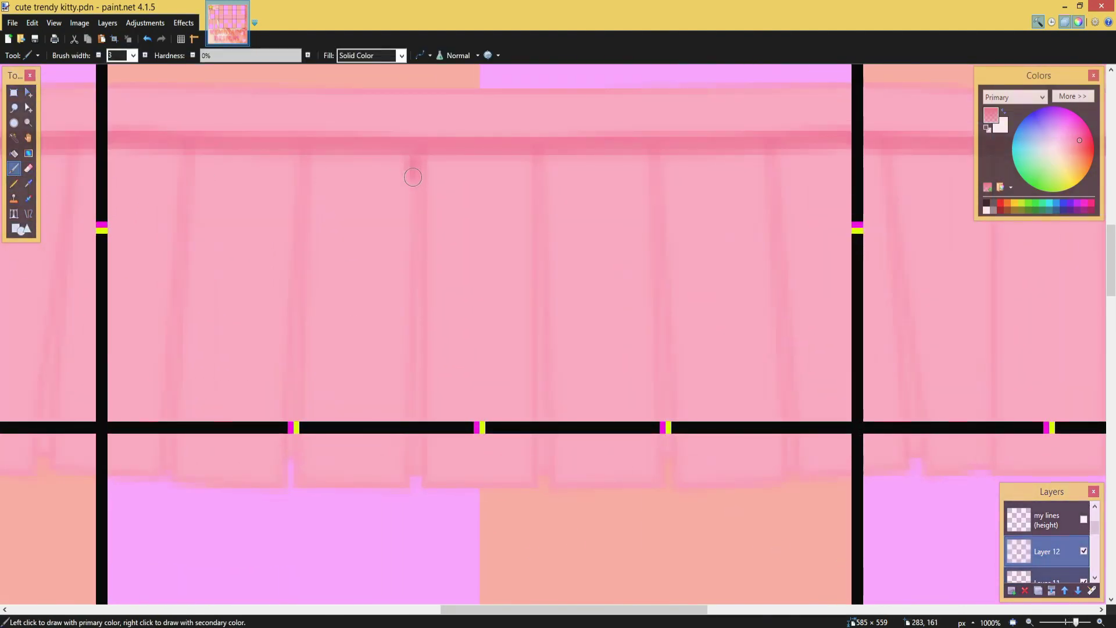
left_click_drag(403, 292, 403, 362)
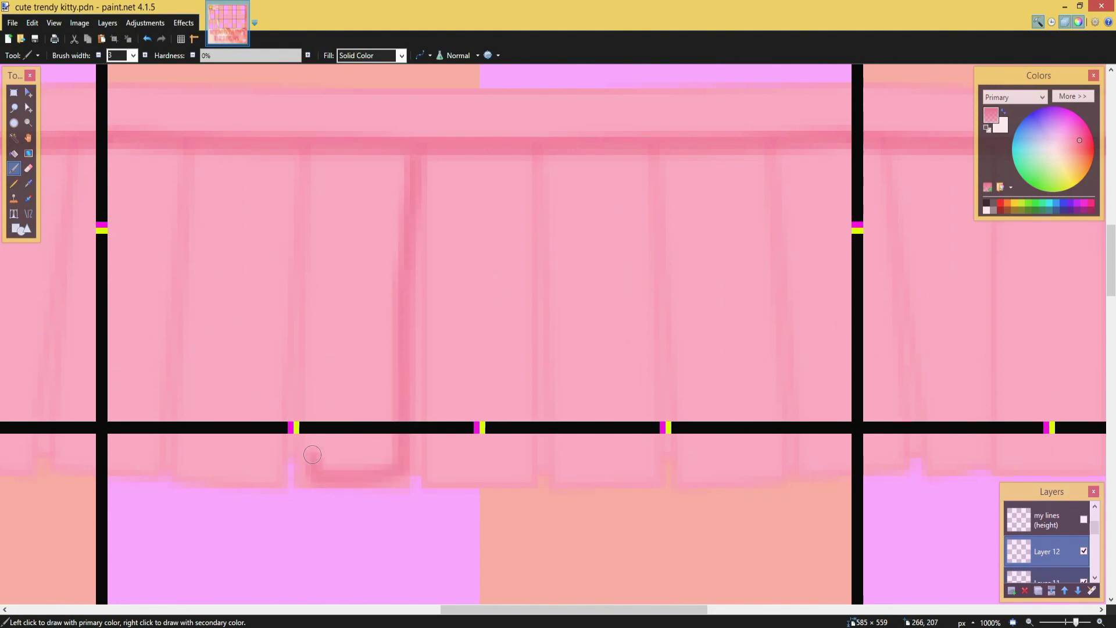
left_click_drag(312, 455, 303, 387)
left_click_drag(302, 337, 309, 252)
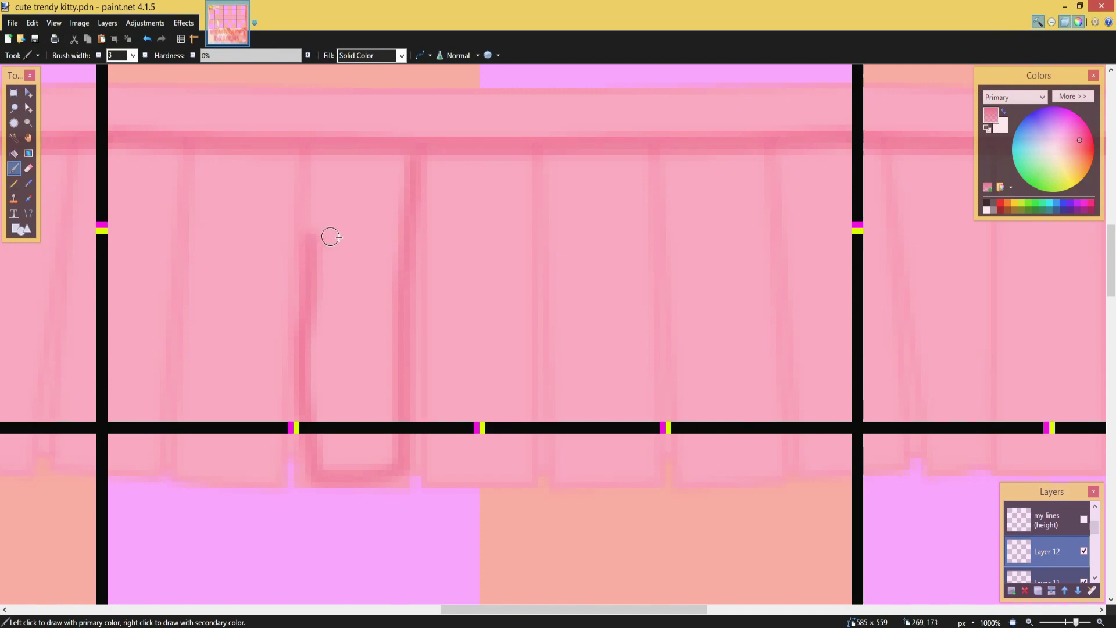
key("ctrl+z")
- Paint a width 3 shadow along both sides and the hem of the third pleat in the second panel
left_click_drag(409, 177, 405, 321)
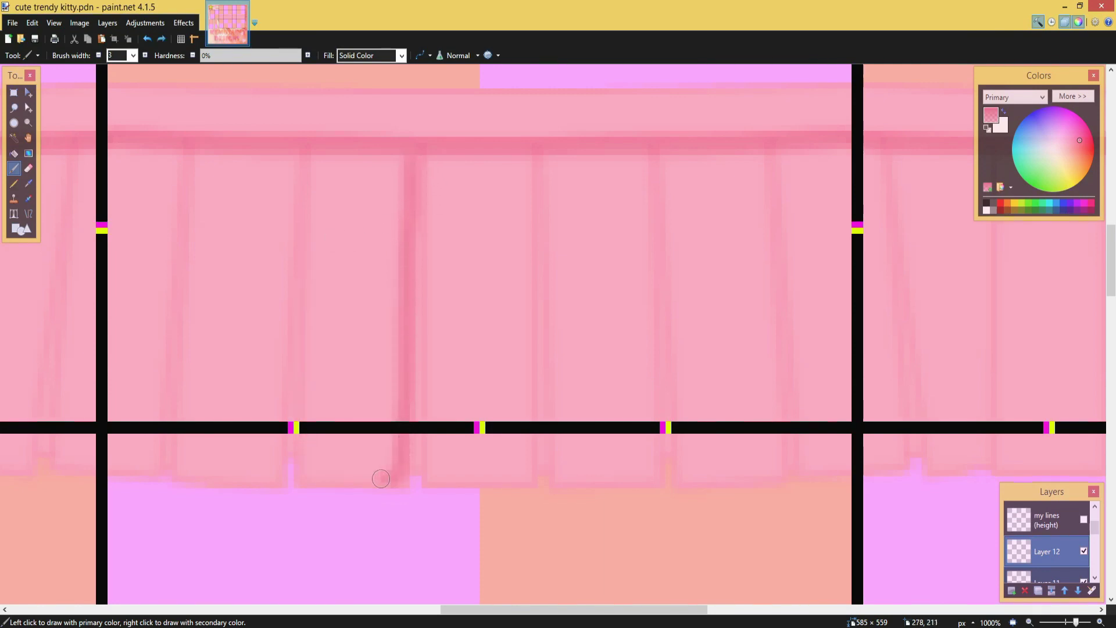
left_click_drag(381, 478, 317, 477)
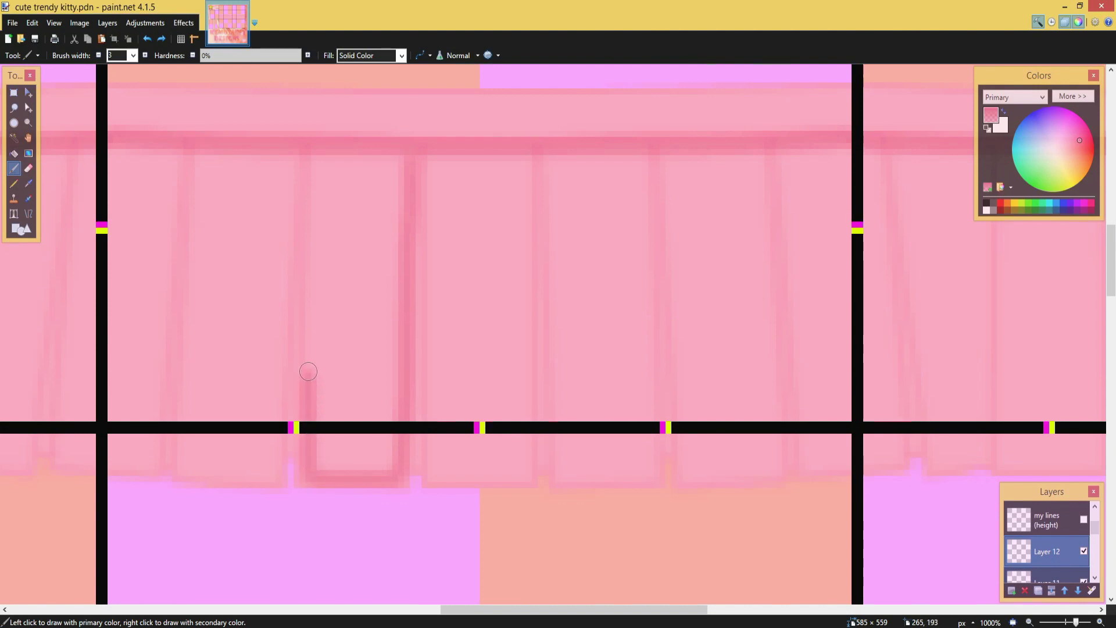
left_click_drag(308, 372, 311, 325)
left_click_drag(312, 284, 317, 172)
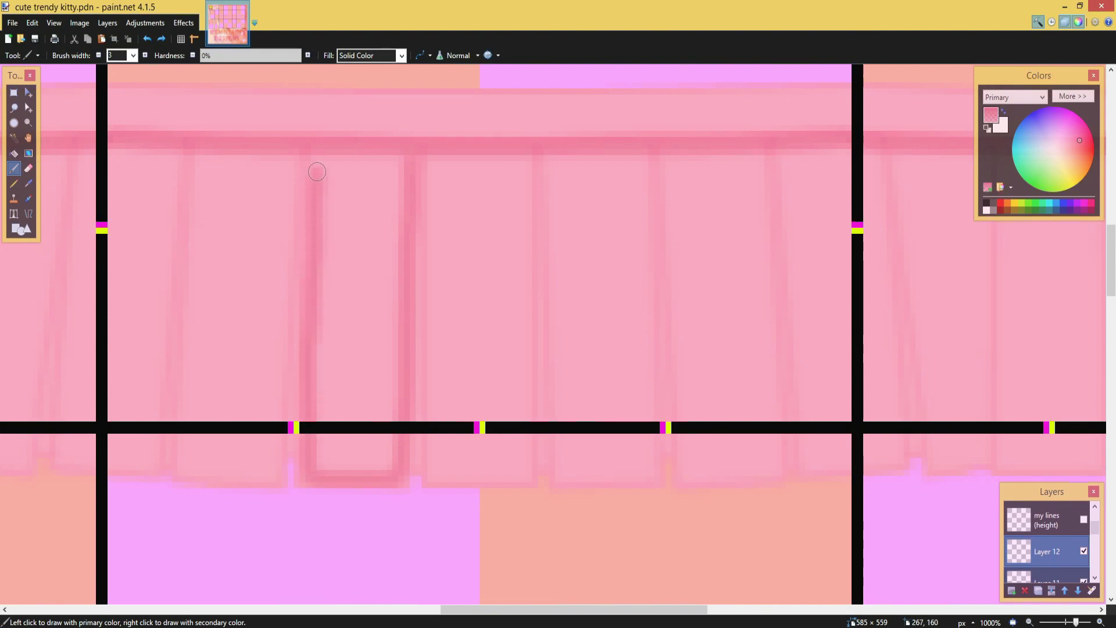
scroll(744, 335, "down", 2)
scroll(733, 383, "up", 2)
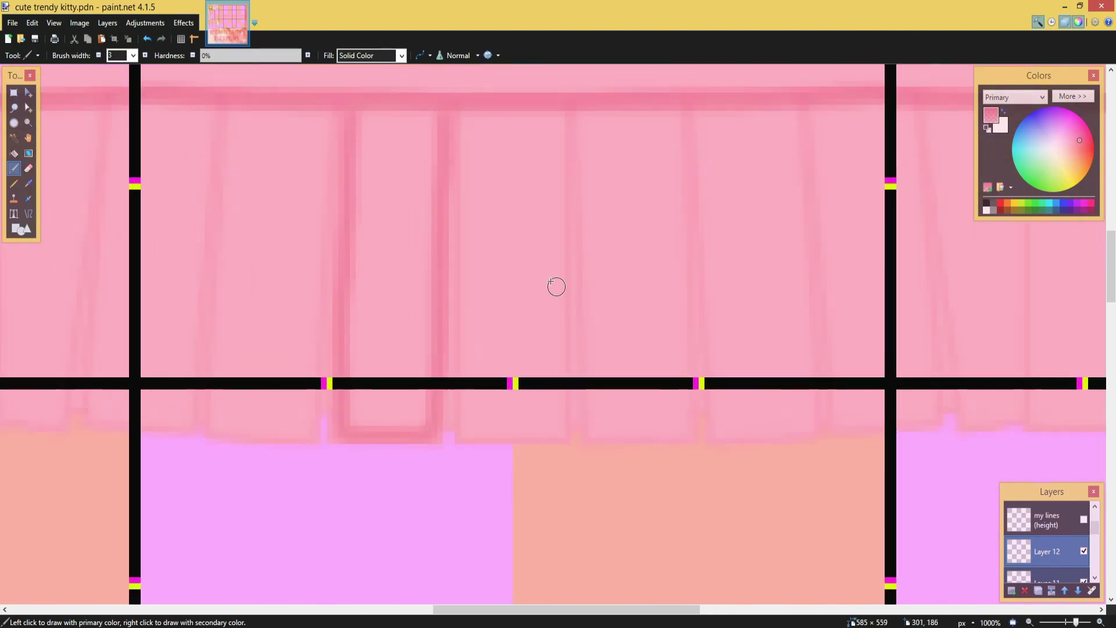
- Paint the shadow down the fourth pleat's left side and half its hem, and around both sides and hem of the second pleat in the second panel
left_click_drag(468, 122, 465, 185)
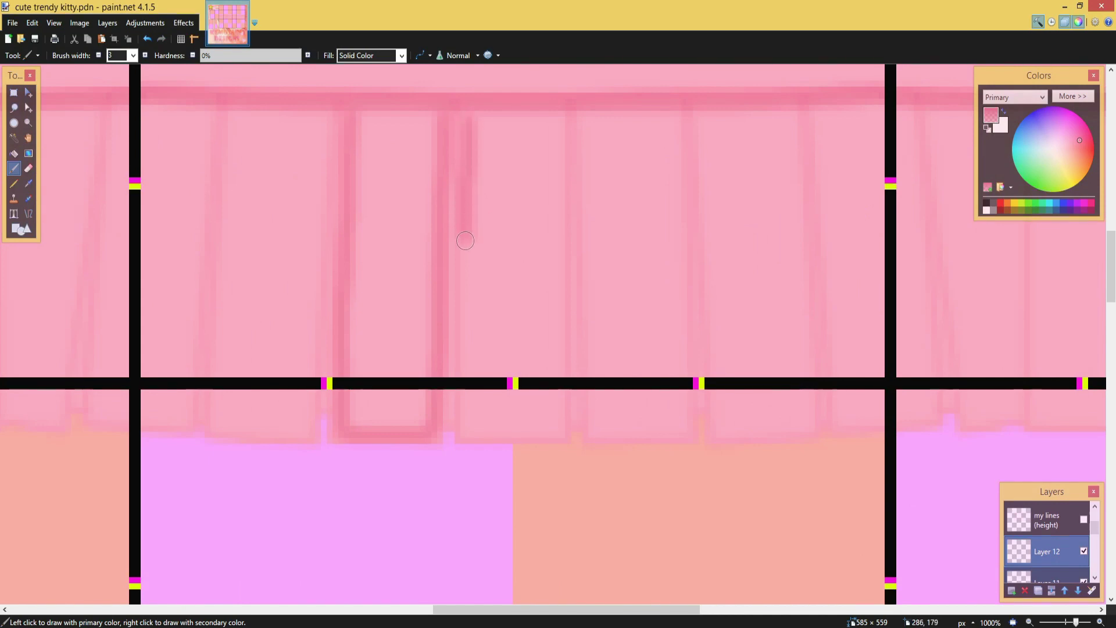
left_click_drag(465, 303, 463, 359)
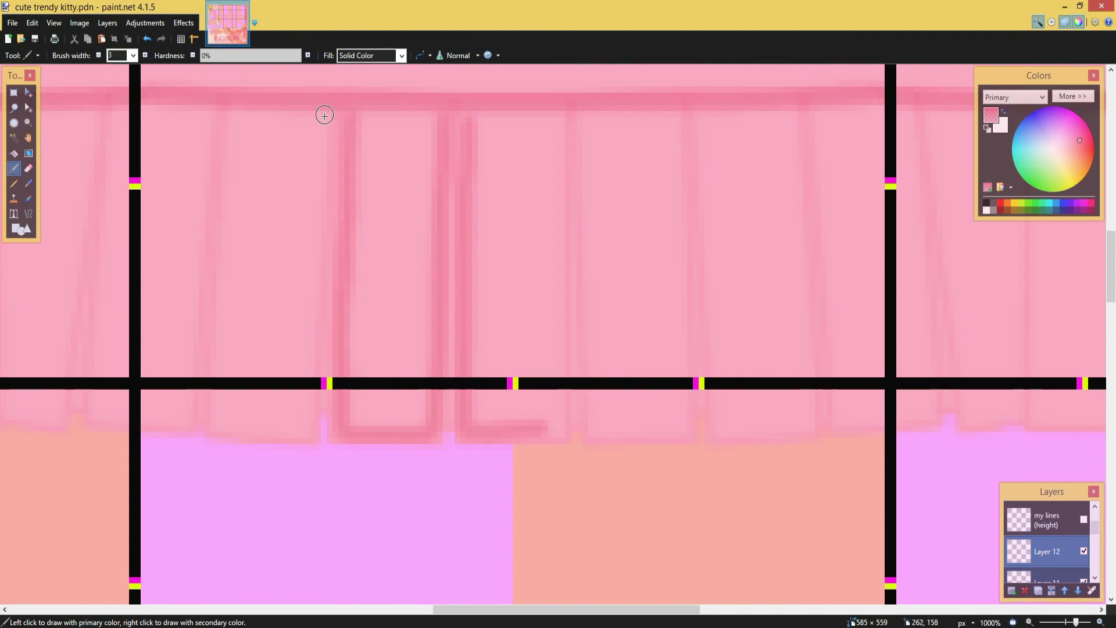
left_click_drag(325, 115, 308, 365)
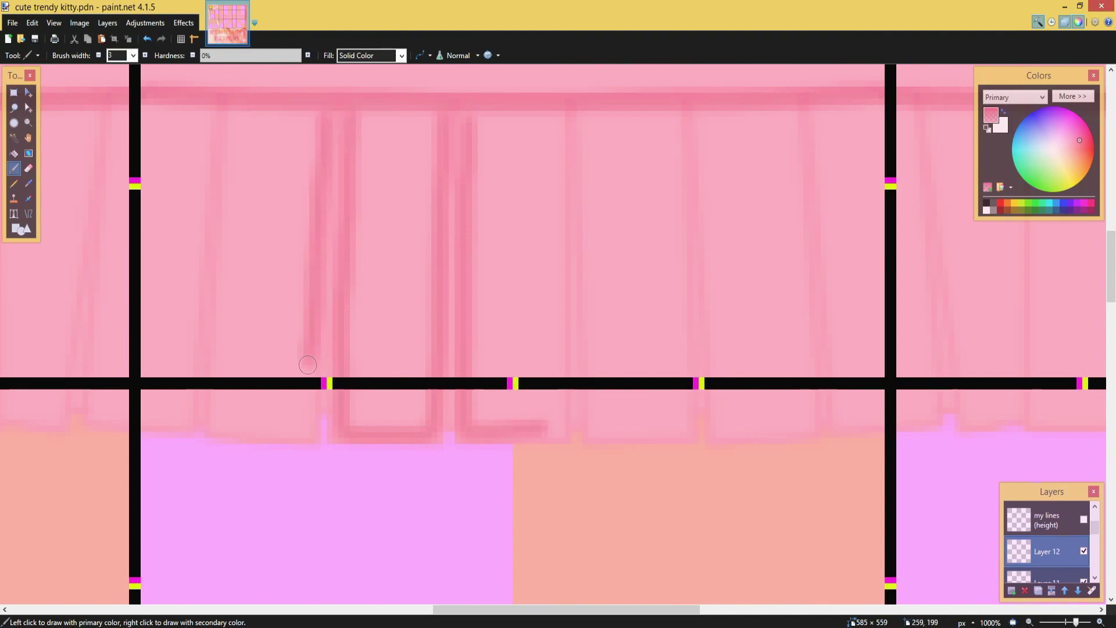
left_click_drag(277, 431, 229, 434)
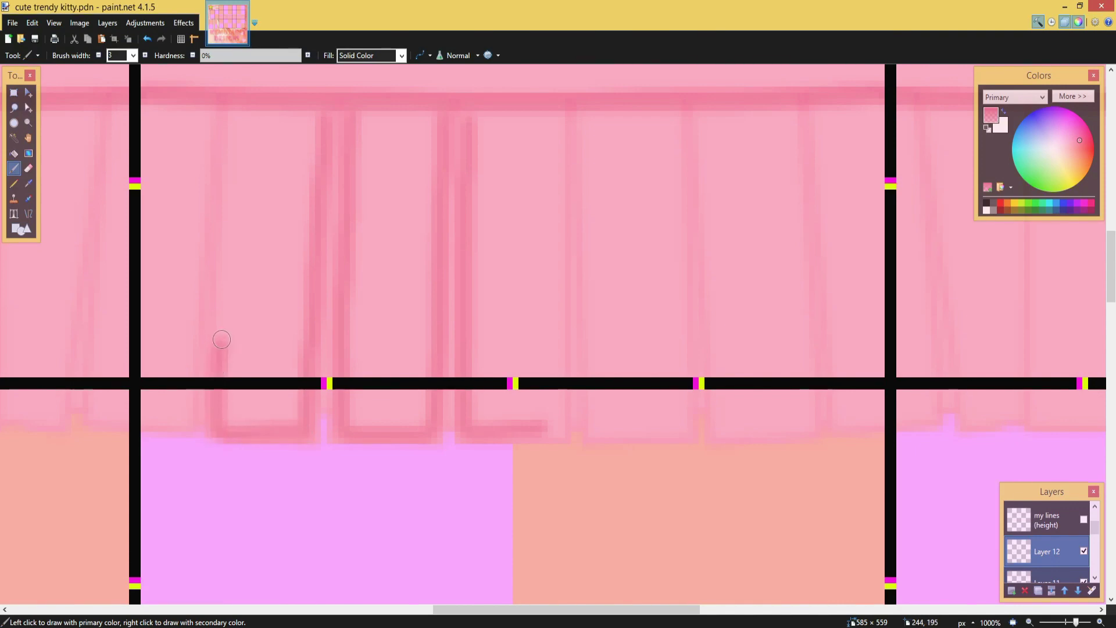
left_click_drag(222, 340, 233, 150)
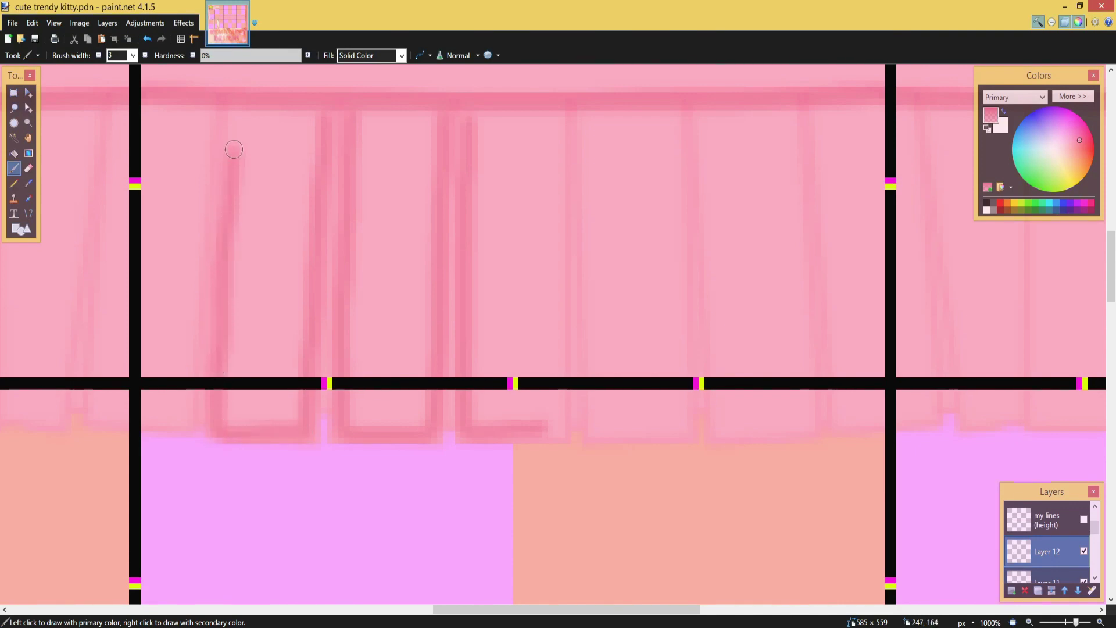
- Paint the shadow along both sides and the hem of the pleat that spans the border between the first and second panels
scroll(571, 334, "down", 7)
scroll(379, 388, "up", 8)
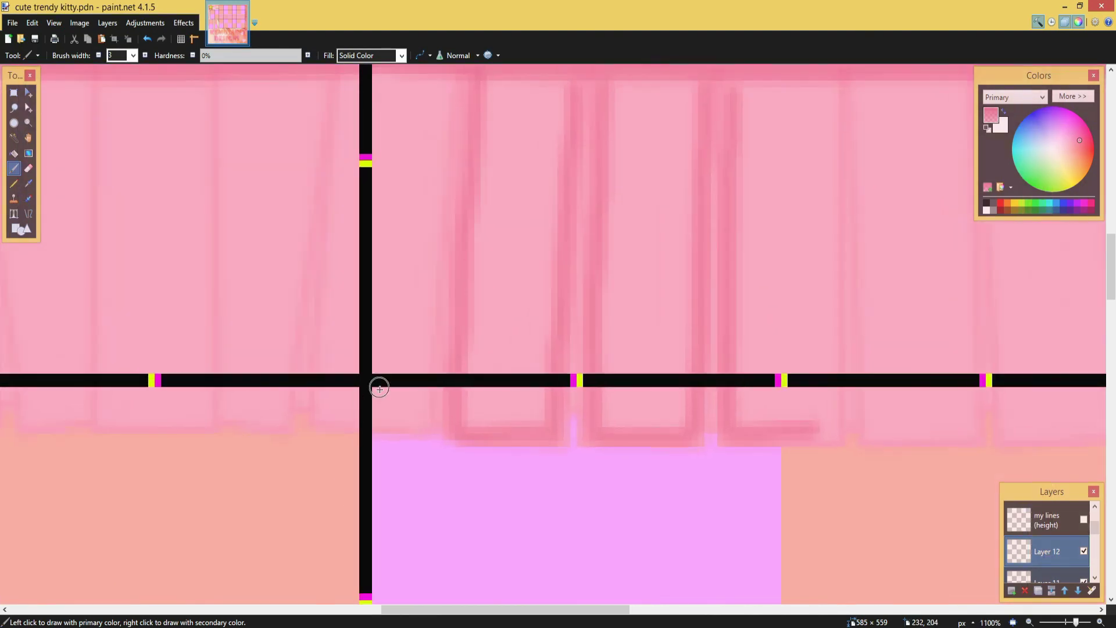
left_click_drag(364, 415, 408, 419)
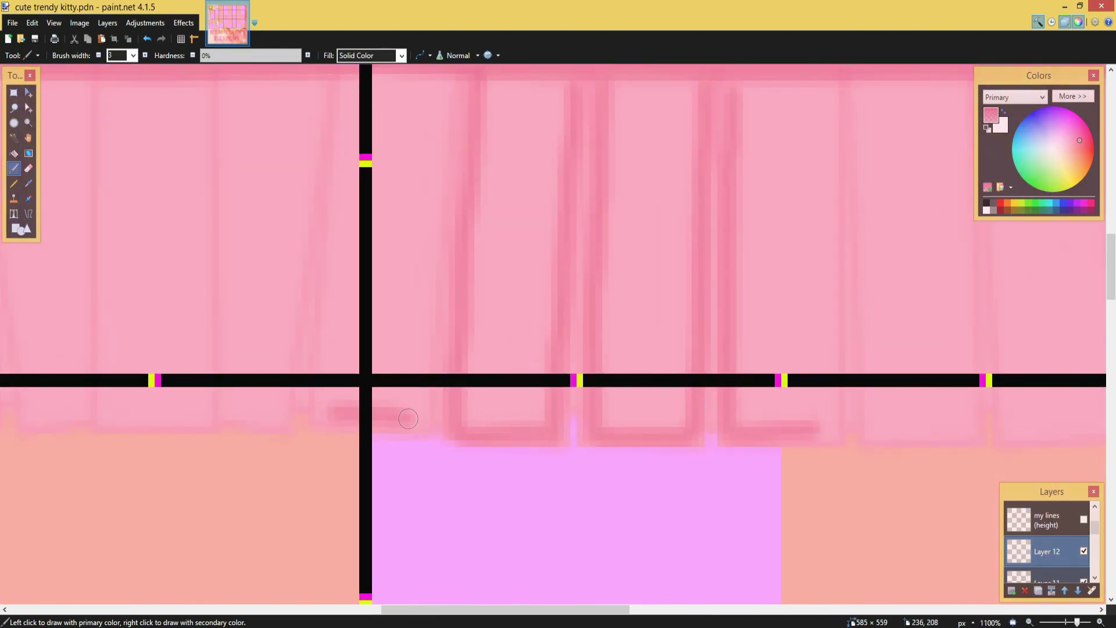
left_click_drag(422, 343, 429, 291)
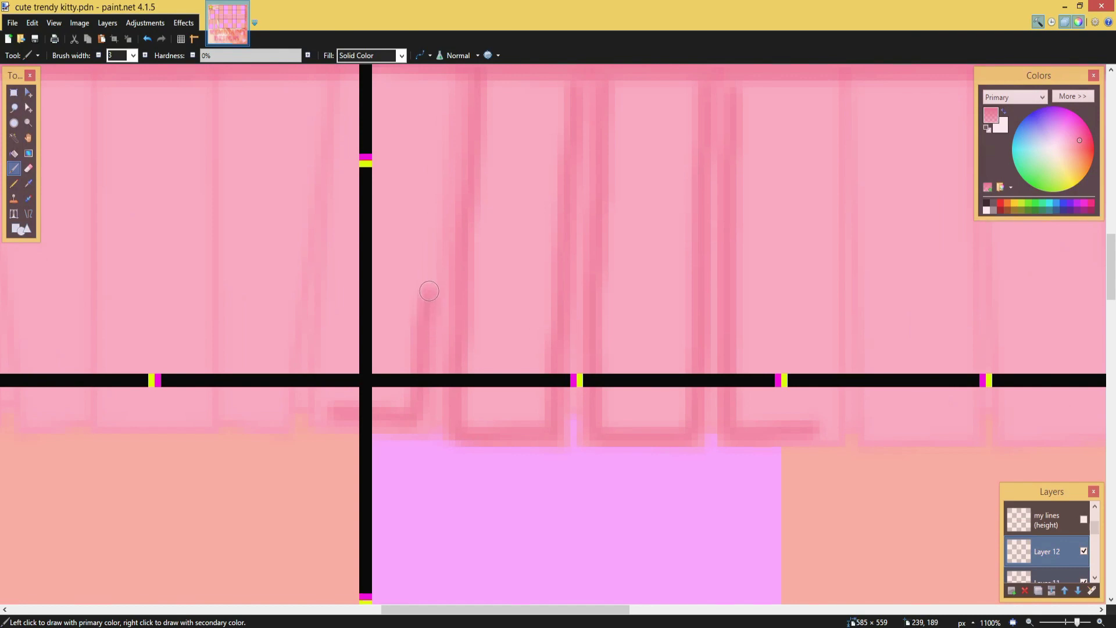
left_click_drag(432, 219, 446, 95)
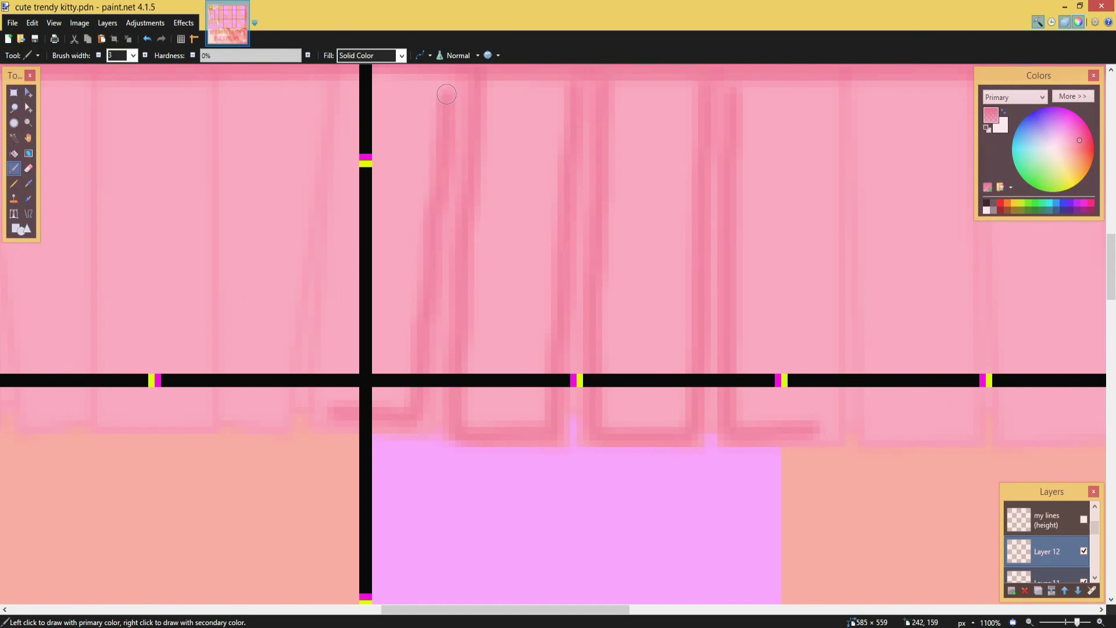
left_click_drag(347, 99, 322, 409)
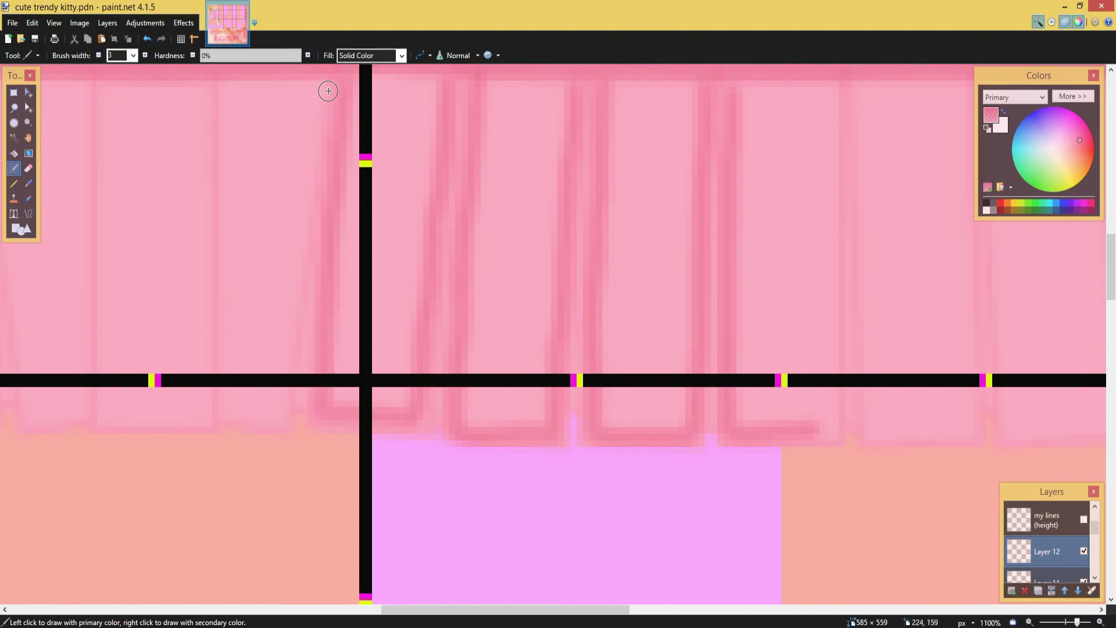
- Paint the shadow around the next pleat in the first panel's right half and along the hem of that panel's middle pleat
mouse_move(328, 91)
left_mouse_down()
mouse_move(274, 416)
mouse_move(221, 412)
left_mouse_up()
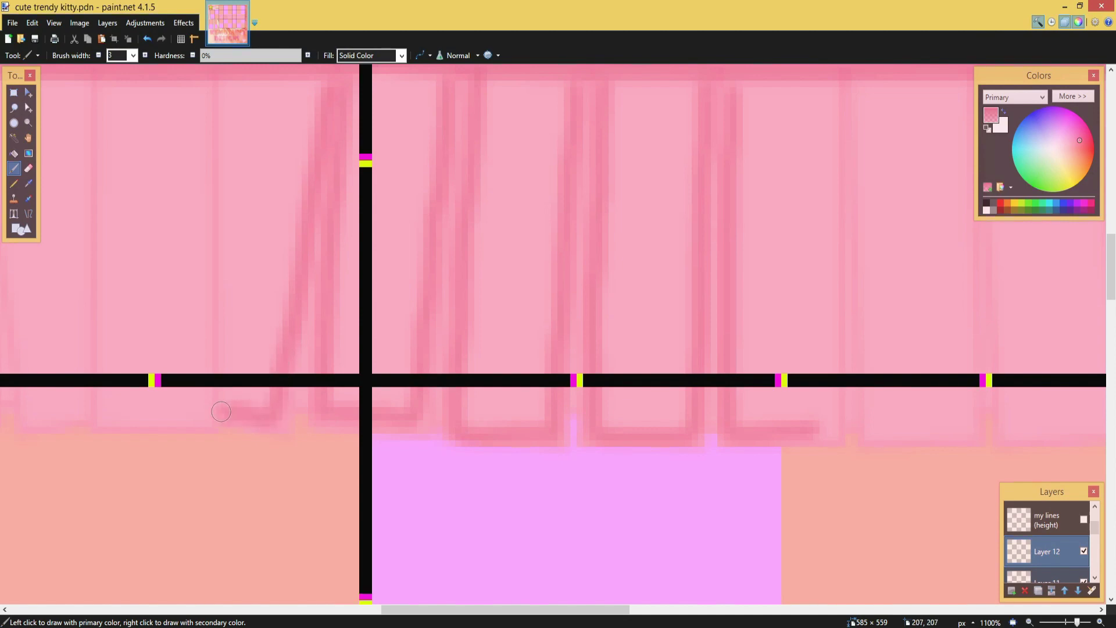
scroll(220, 365, "up", 3)
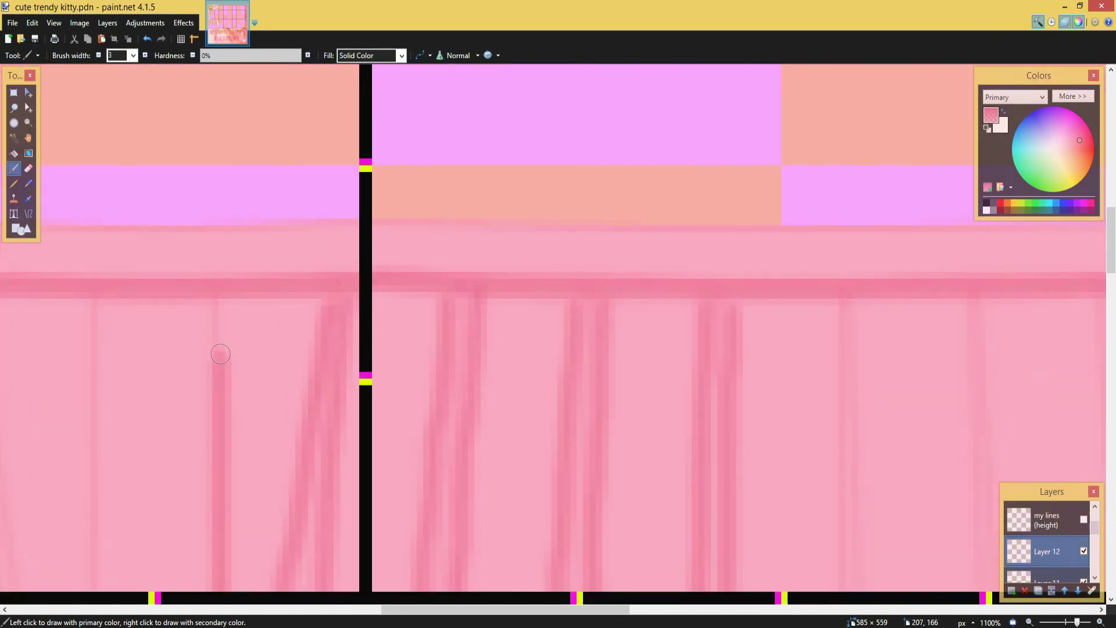
left_click_drag(220, 354, 222, 317)
scroll(359, 483, "down", 5)
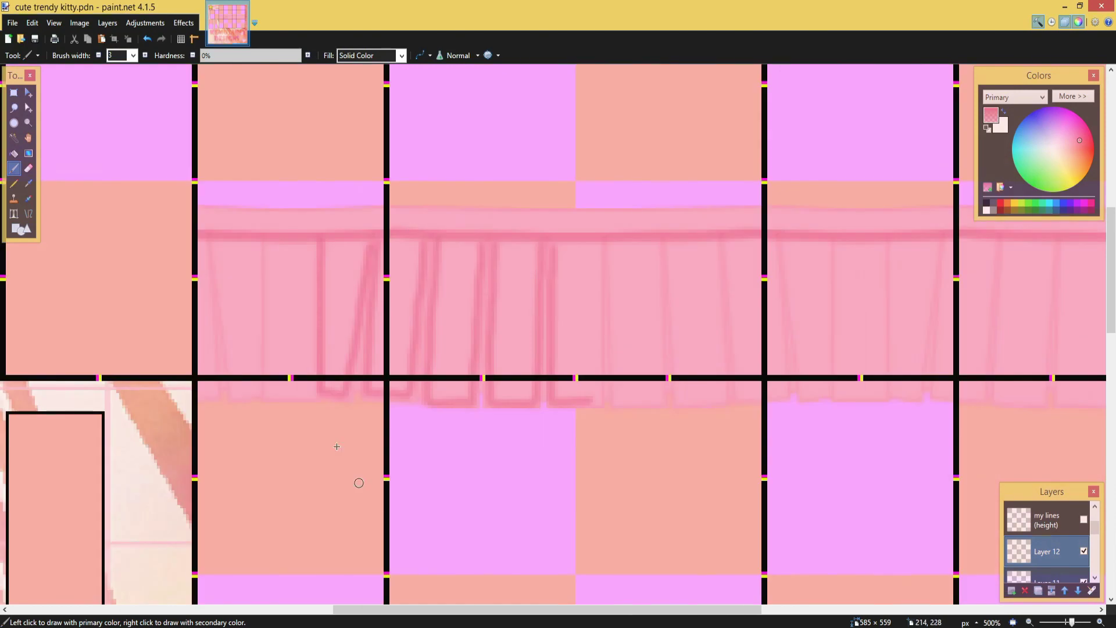
scroll(237, 344, "up", 6)
left_click_drag(344, 366, 219, 368)
scroll(317, 464, "down", 4)
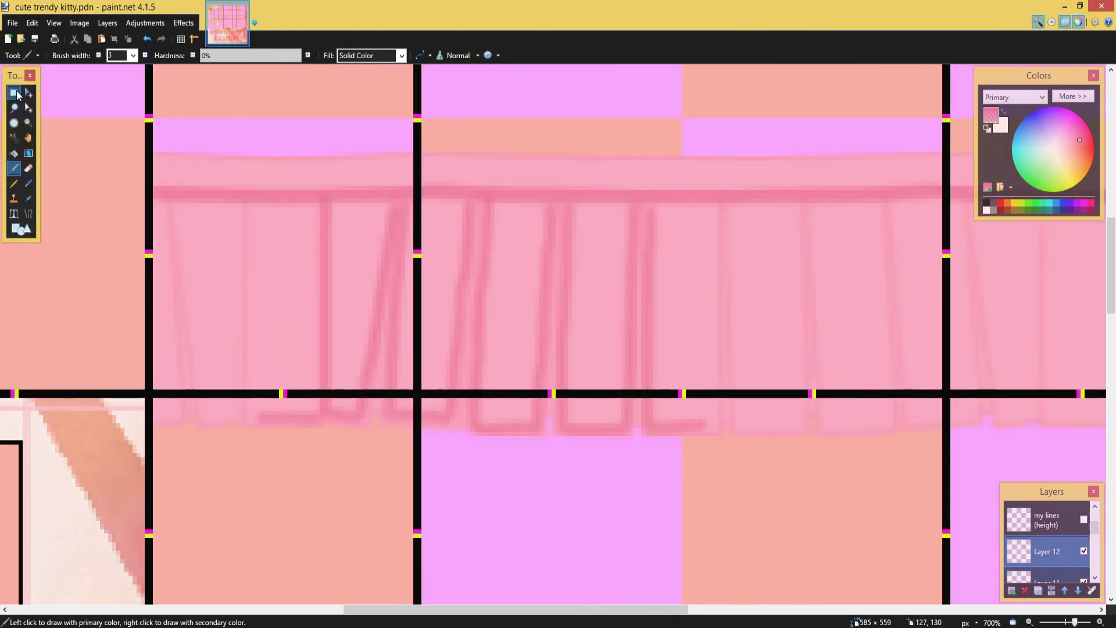
- Select the right half of the first panel, 32 × 96 px, and mirror a copy of its pleat shadows over the left half
left_click(14, 93)
left_click_drag(413, 89, 283, 495)
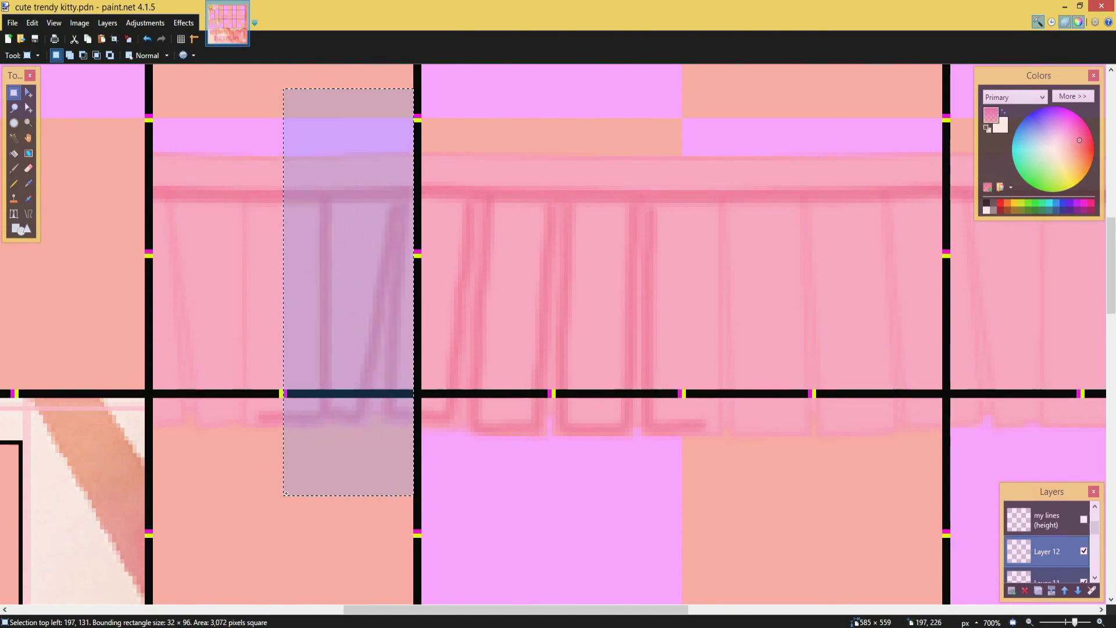
key("m")
left_click_drag(401, 291, 153, 308)
- Widen the selection to 130 × 96 px, ending mid-second panel, and mirror a copy of the pleat shadows over the second panel's right half and third panel
left_click(28, 108)
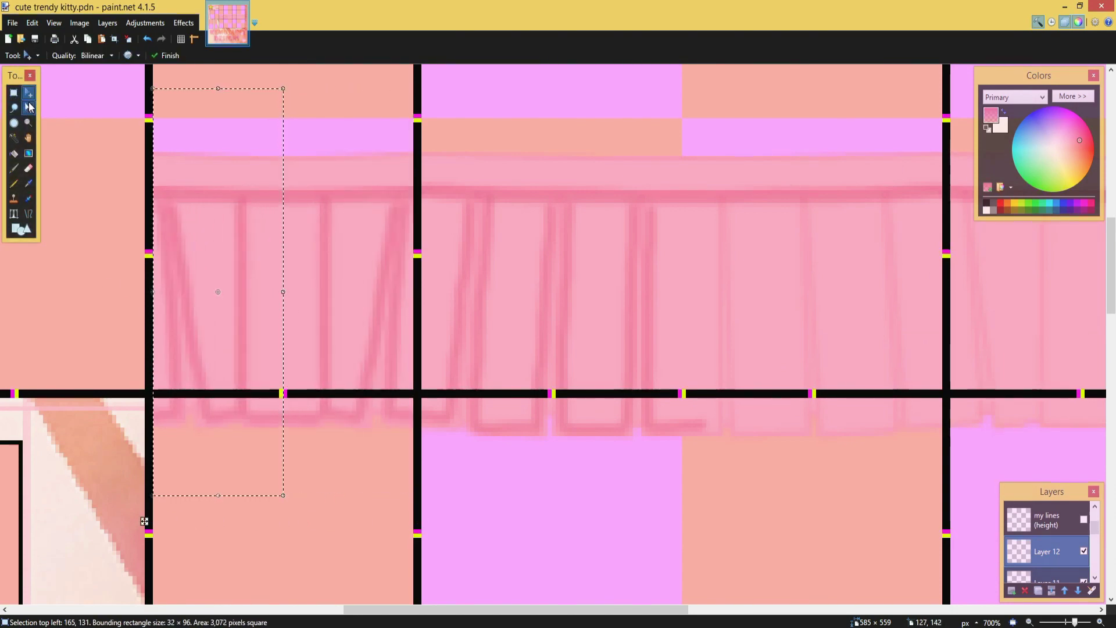
left_click_drag(283, 294, 680, 366)
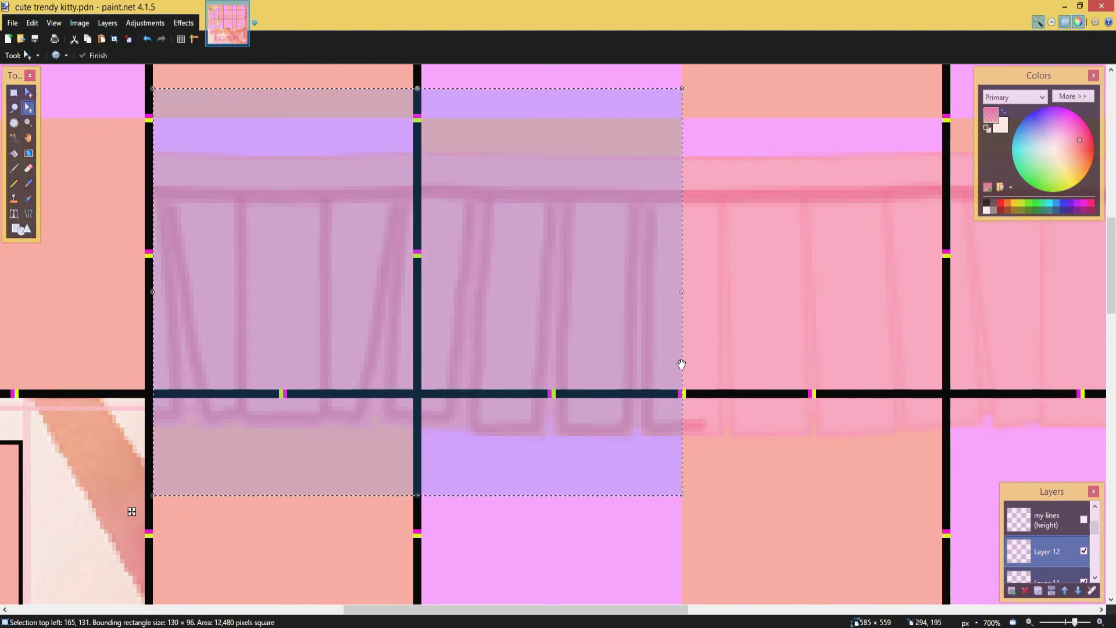
scroll(212, 389, "down", 3)
key("m")
left_click_drag(196, 340, 623, 343)
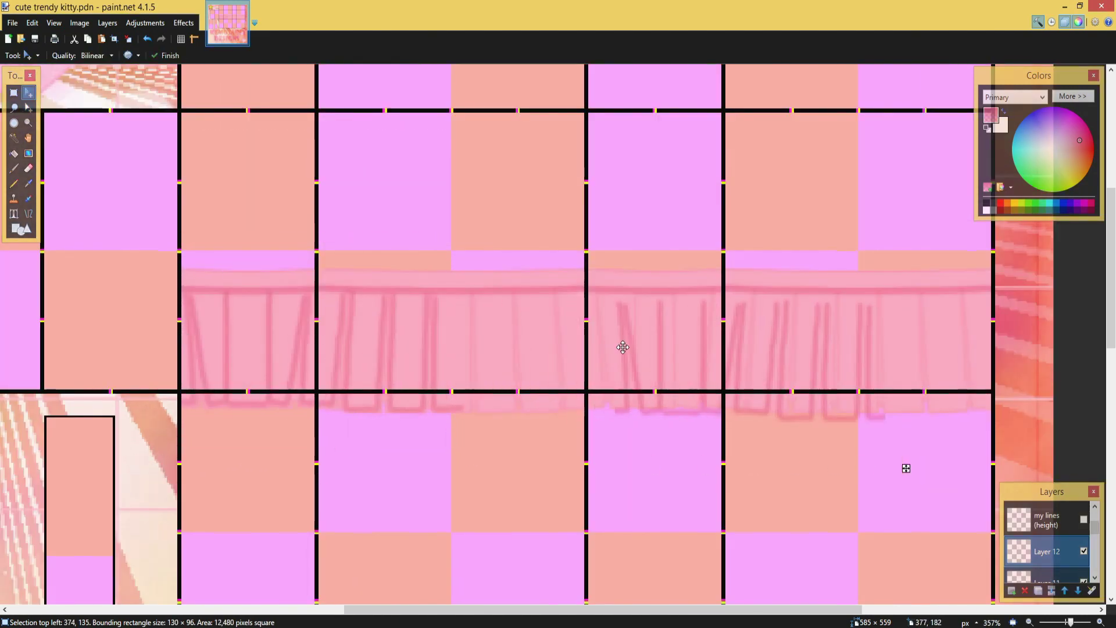
left_click(150, 40)
left_click_drag(181, 344, 451, 347)
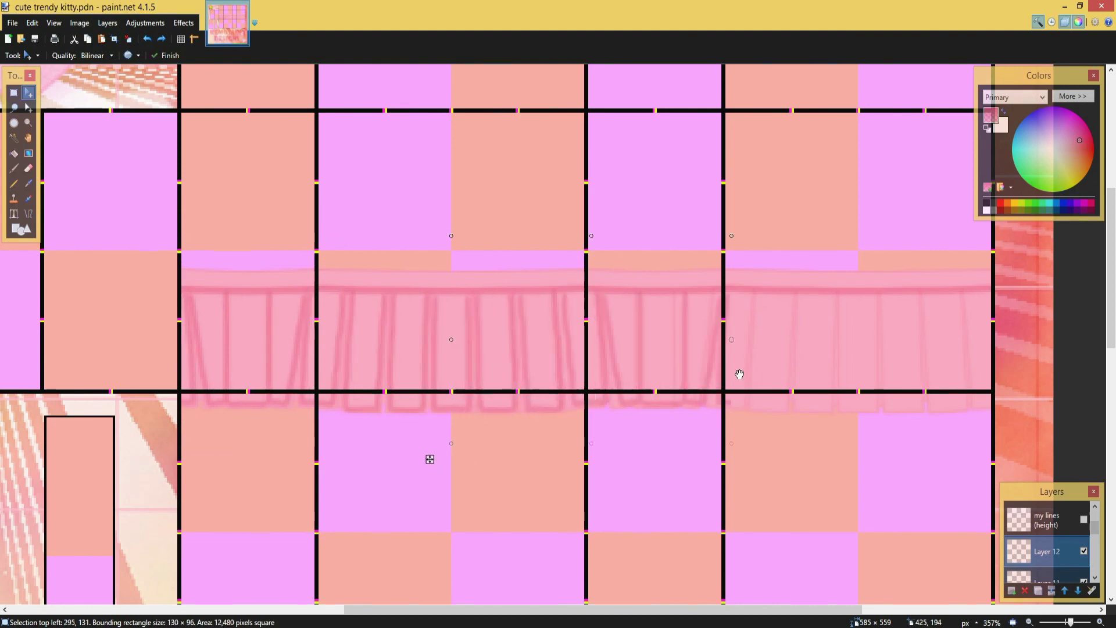
scroll(737, 374, "up", 3)
scroll(331, 446, "down", 3)
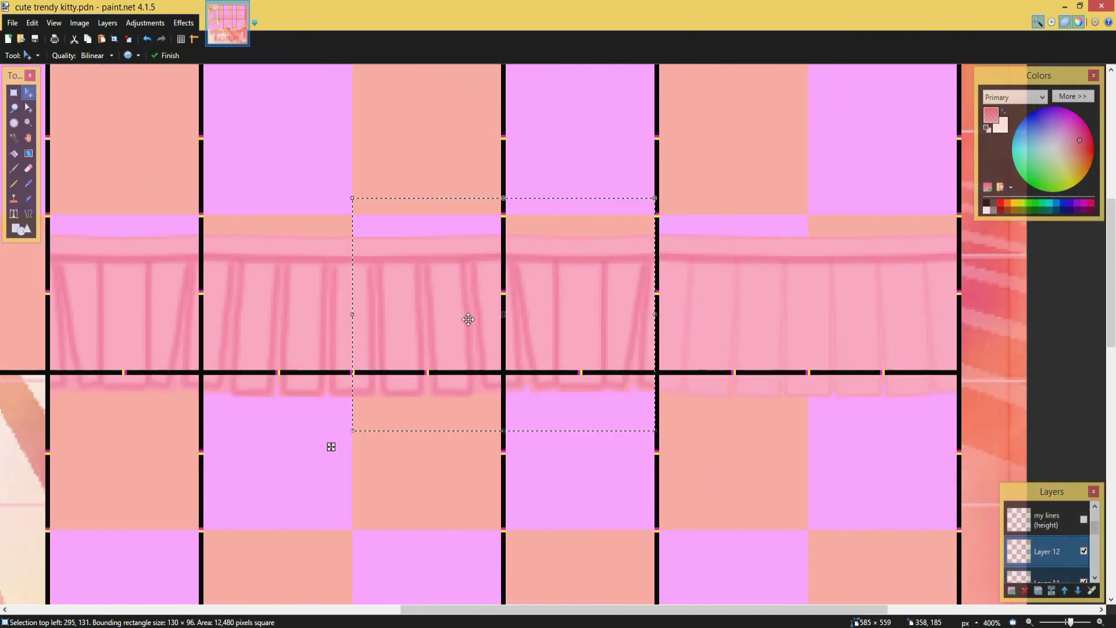
- Select the second panel's pleat shadows, 128 × 74 px, place a copy over the fourth panel without stretching it, and deselect
scroll(429, 525, "up", 3)
key("s")
left_click_drag(192, 154, 710, 468)
scroll(308, 405, "down", 3)
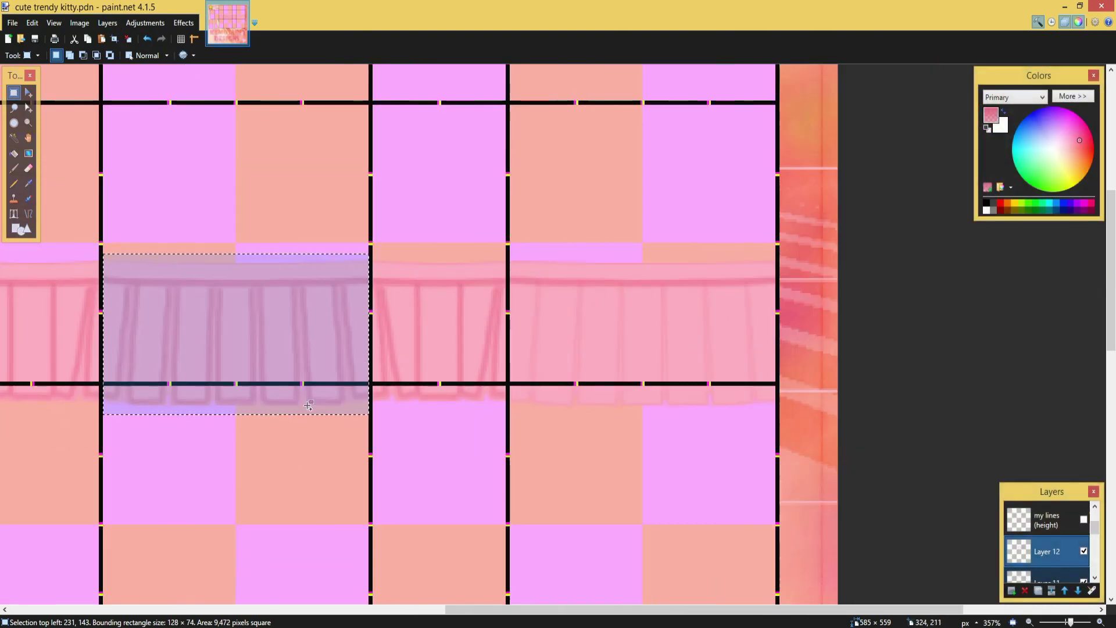
key("m")
left_click_drag(370, 333, 777, 354)
scroll(778, 356, "up", 5)
scroll(782, 363, "down", 5)
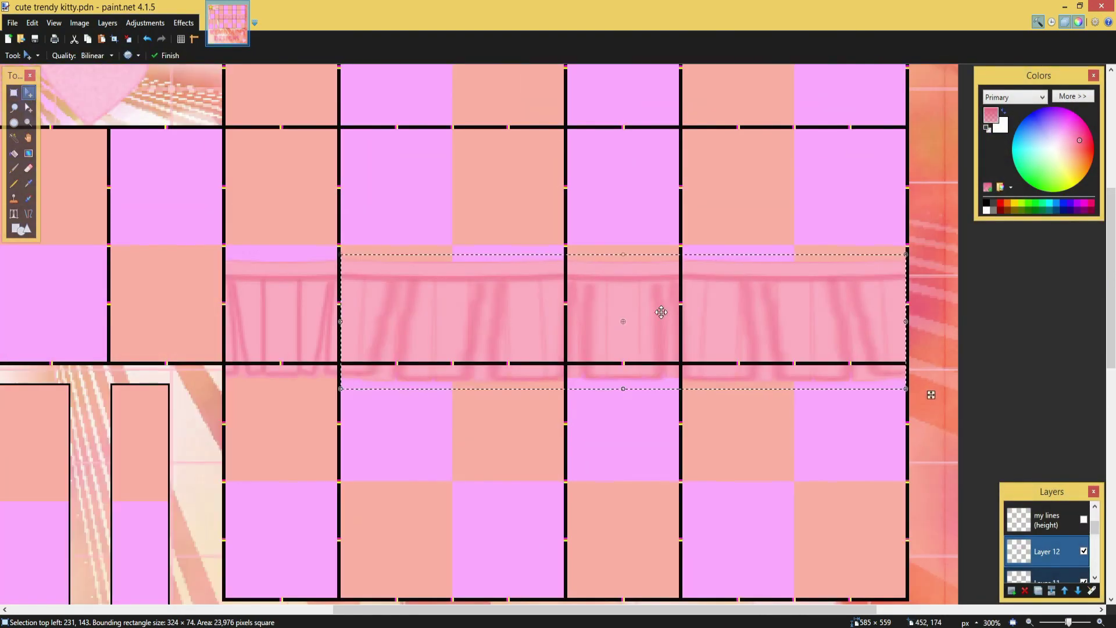
scroll(688, 362, "up", 5)
key("ctrl+z")
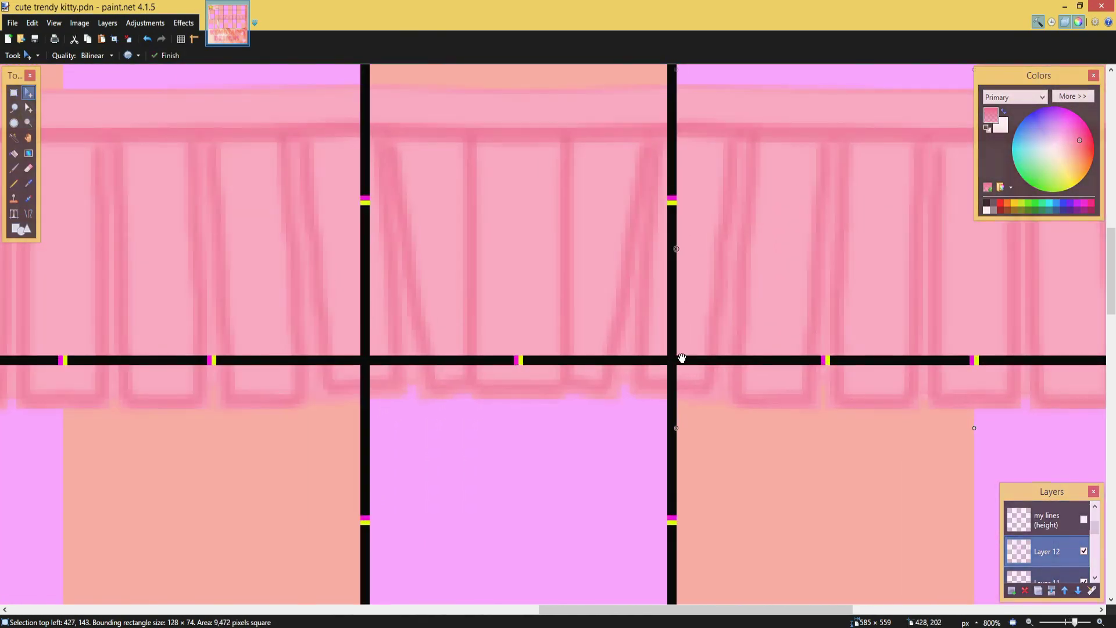
scroll(447, 316, "down", 5)
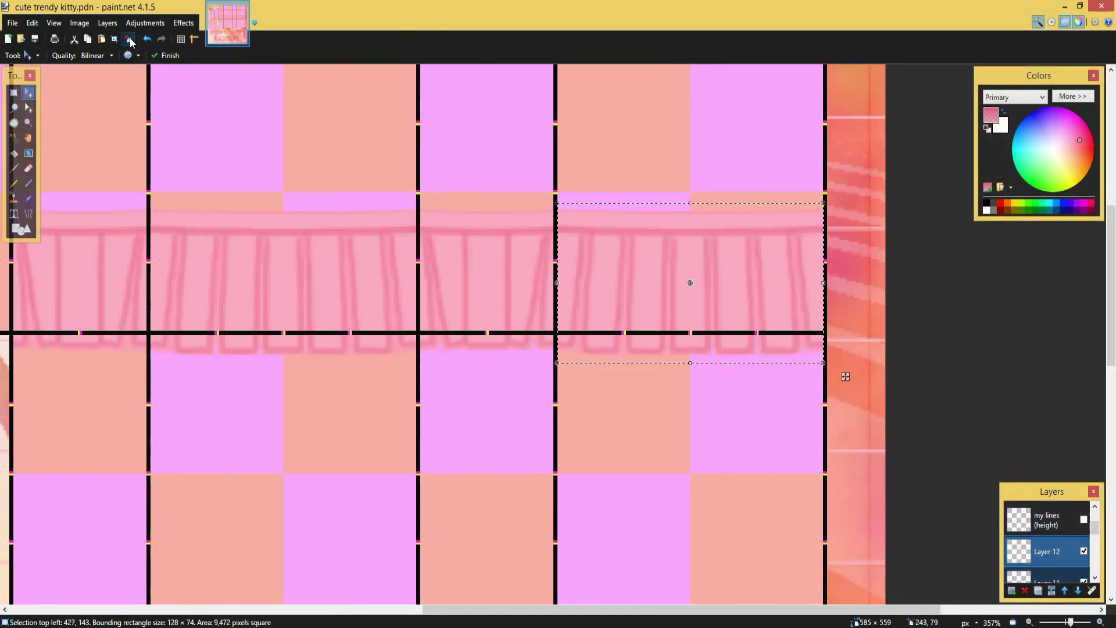
scroll(696, 345, "down", 2)
scroll(696, 345, "up", 7)
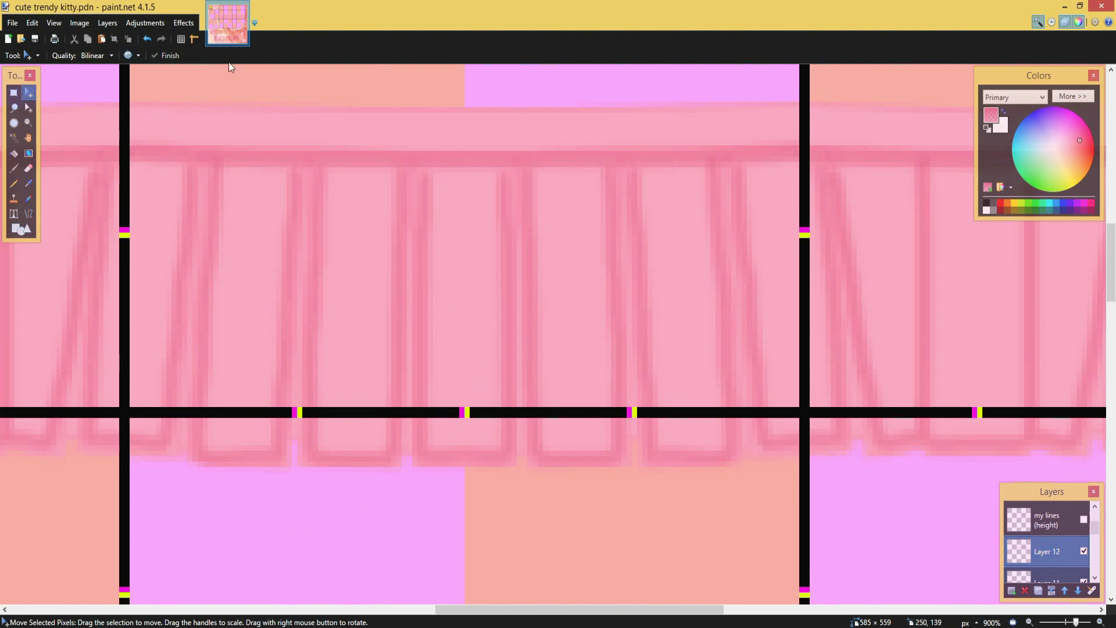
- Apply a Gaussian Blur to the pleat shadow layer and repeat it on the waistband shadow layer, Layer 11
left_click(182, 18)
mouse_move(205, 66)
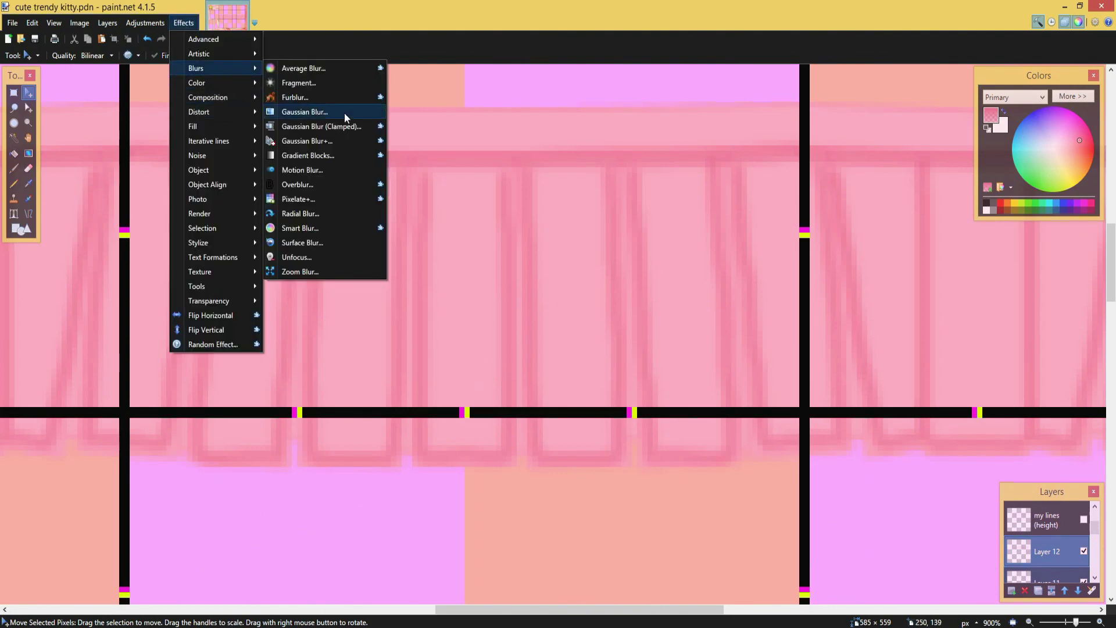
left_click(343, 114)
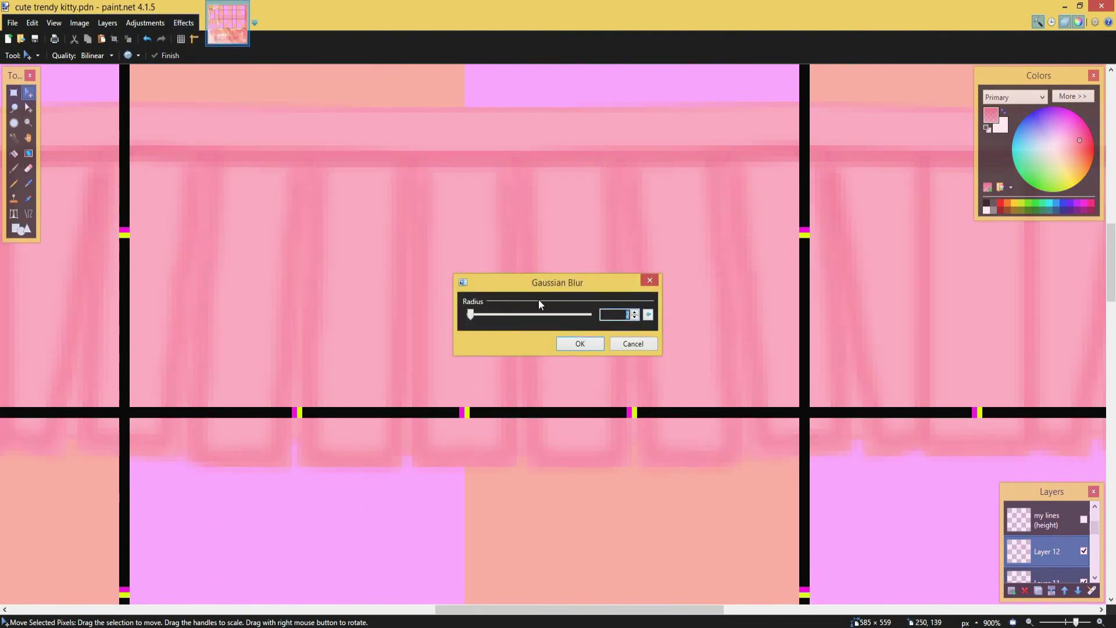
left_click(582, 341)
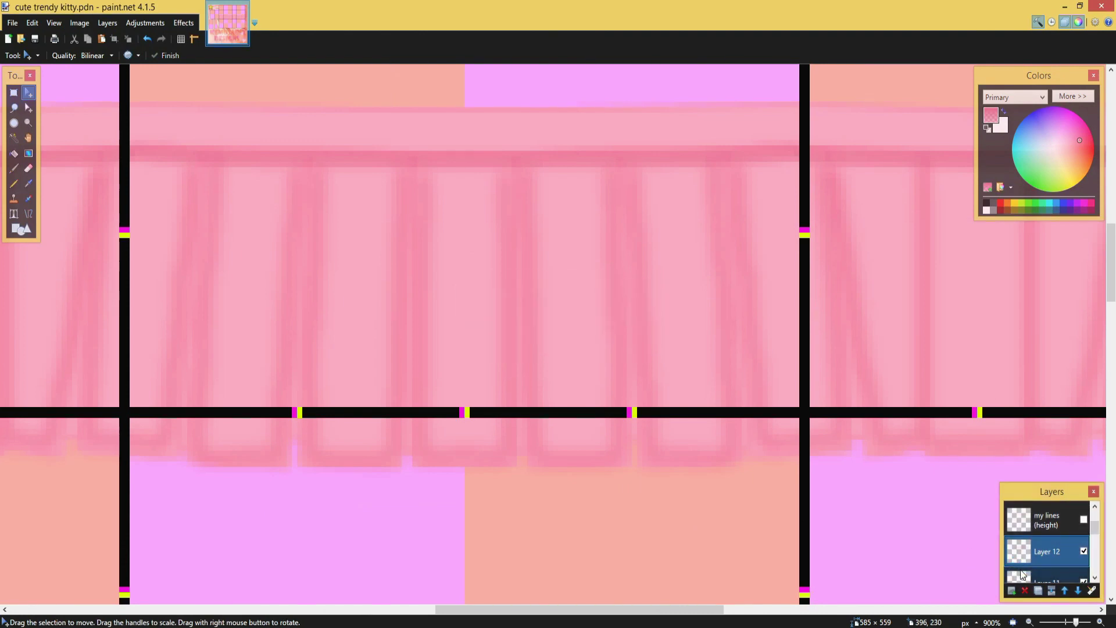
left_click(1023, 577)
left_click(184, 23)
left_click(226, 35)
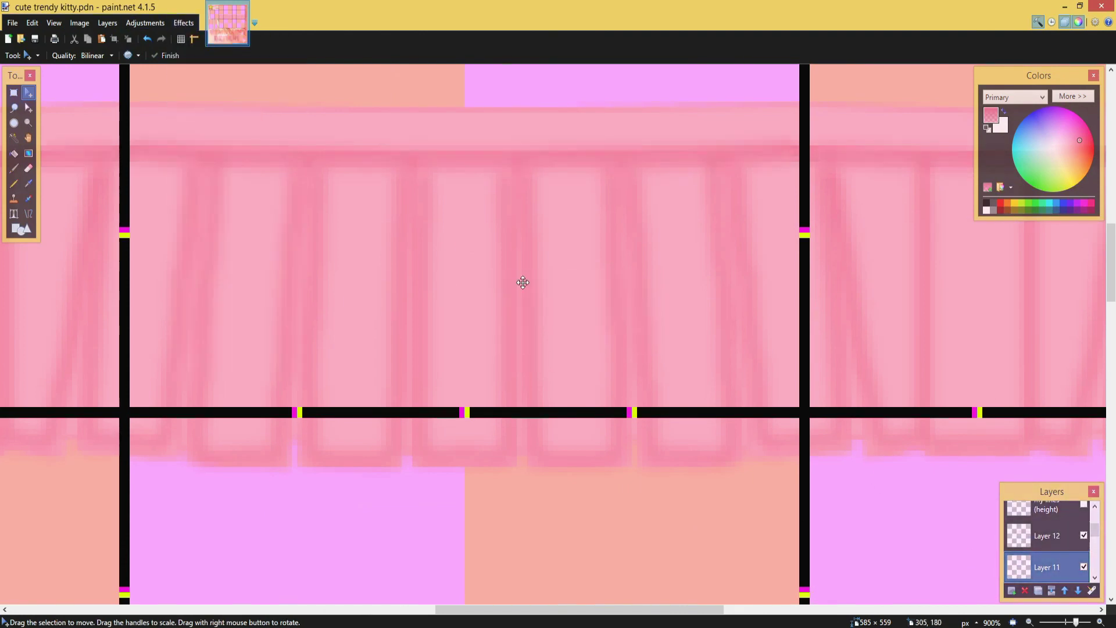
- Select the area outside the skirt on the base Layer 10 with the Magic Wand at 50% tolerance, and erase the shadow spill there from the shadow layers
scroll(524, 281, "down", 4)
scroll(553, 335, "up", 2)
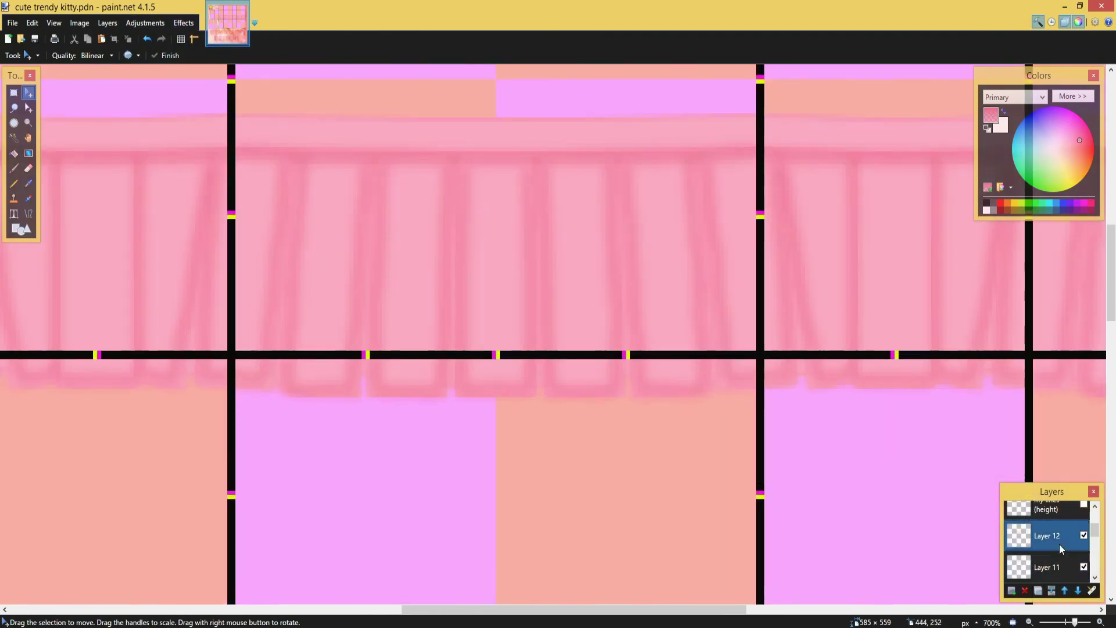
scroll(459, 247, "up", 1)
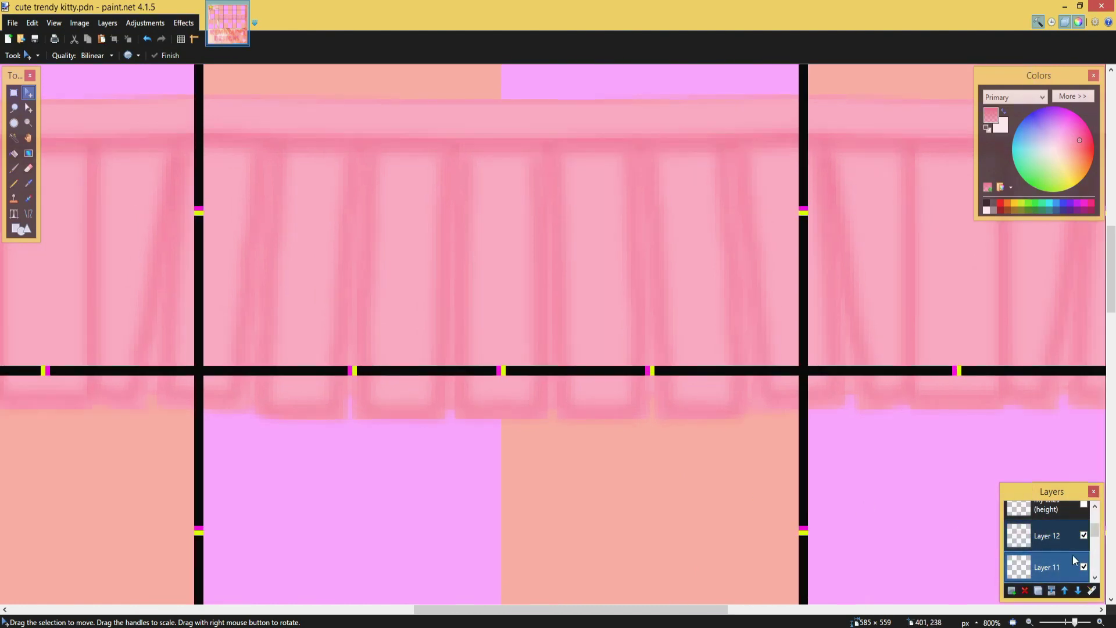
left_click_drag(1093, 534, 1096, 562)
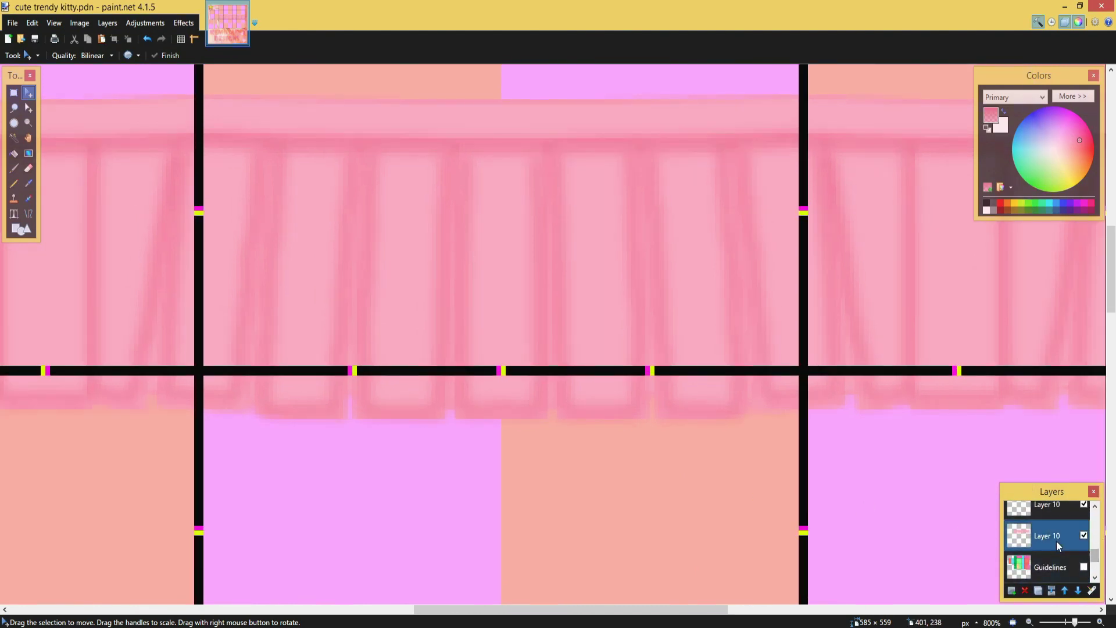
left_click(13, 138)
left_click(471, 488)
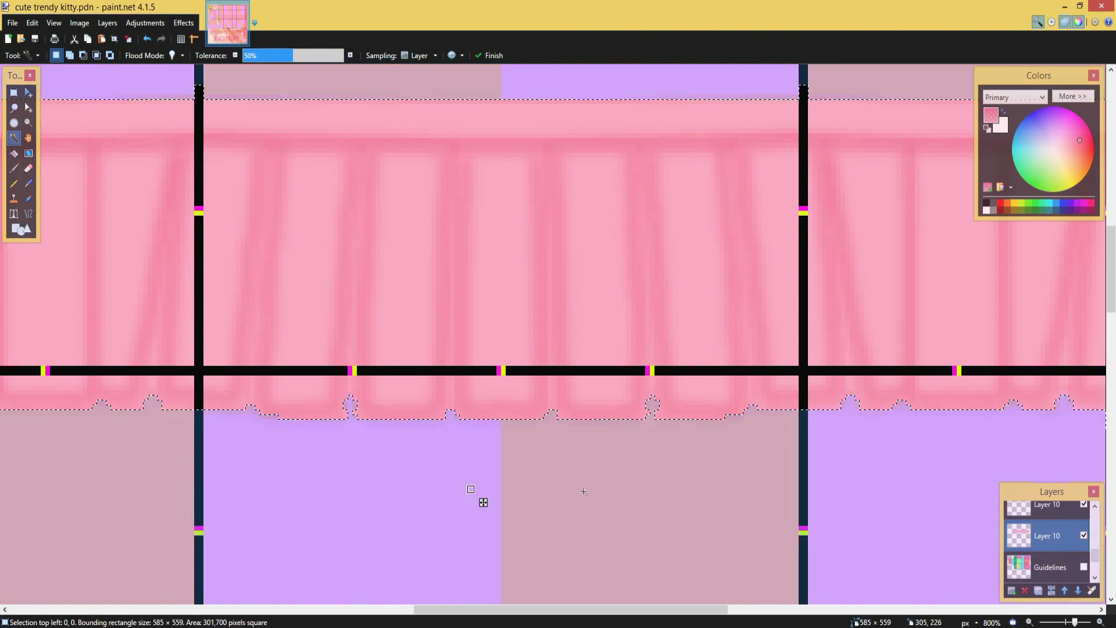
left_click_drag(1095, 555, 1094, 532)
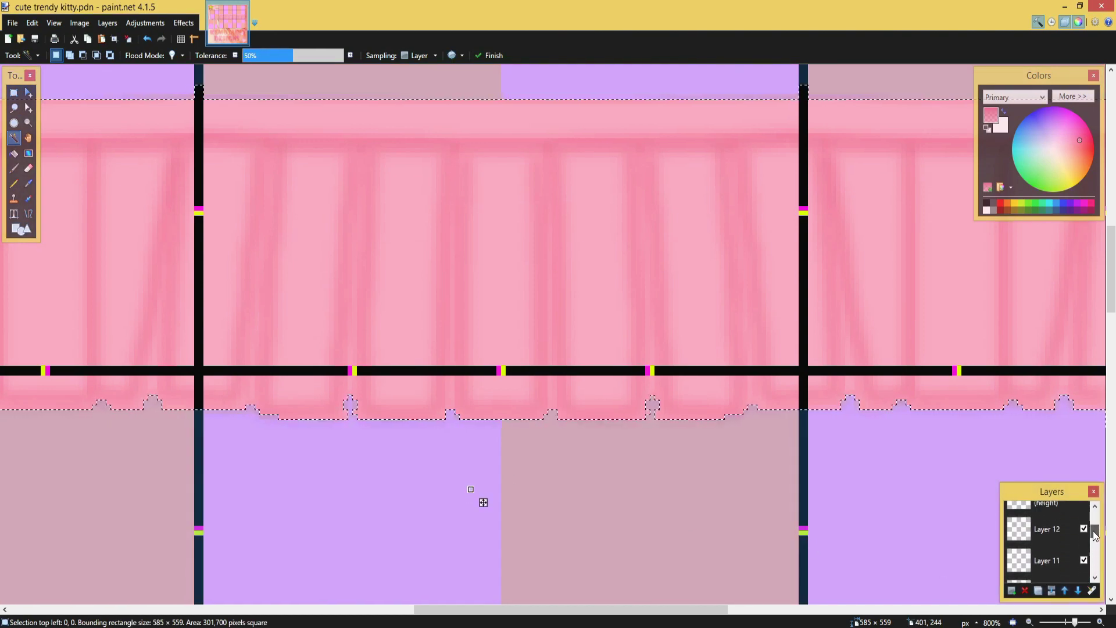
left_click(1055, 548)
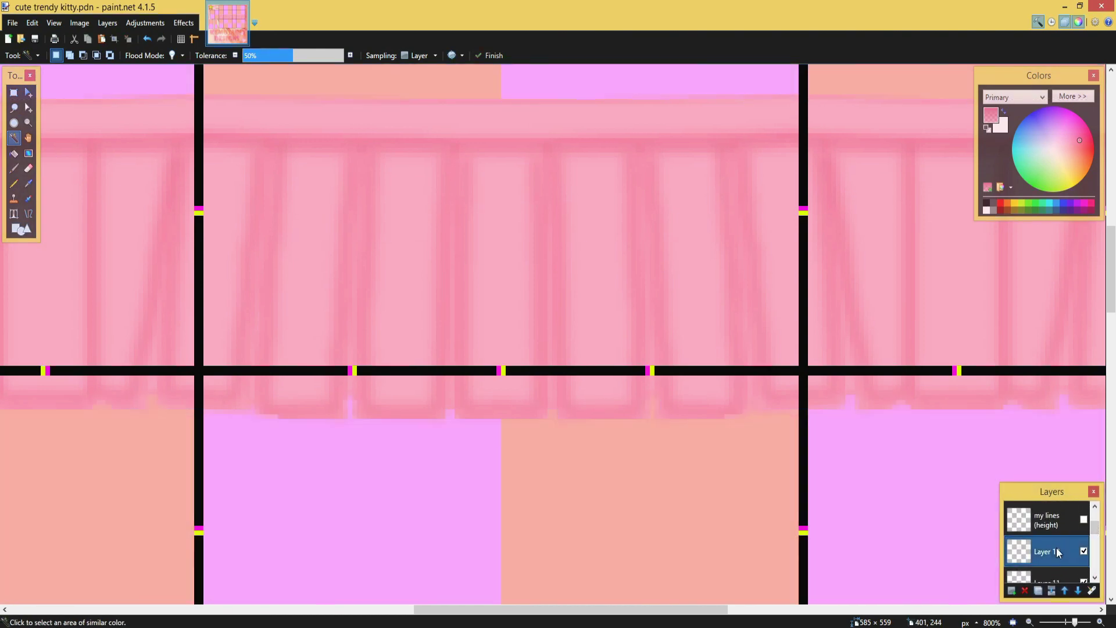
- Lower the opacity of the pleat shadow layer, Layer 12, to 79
left_click(1091, 590)
left_click_drag(632, 347, 585, 346)
left_click(559, 371)
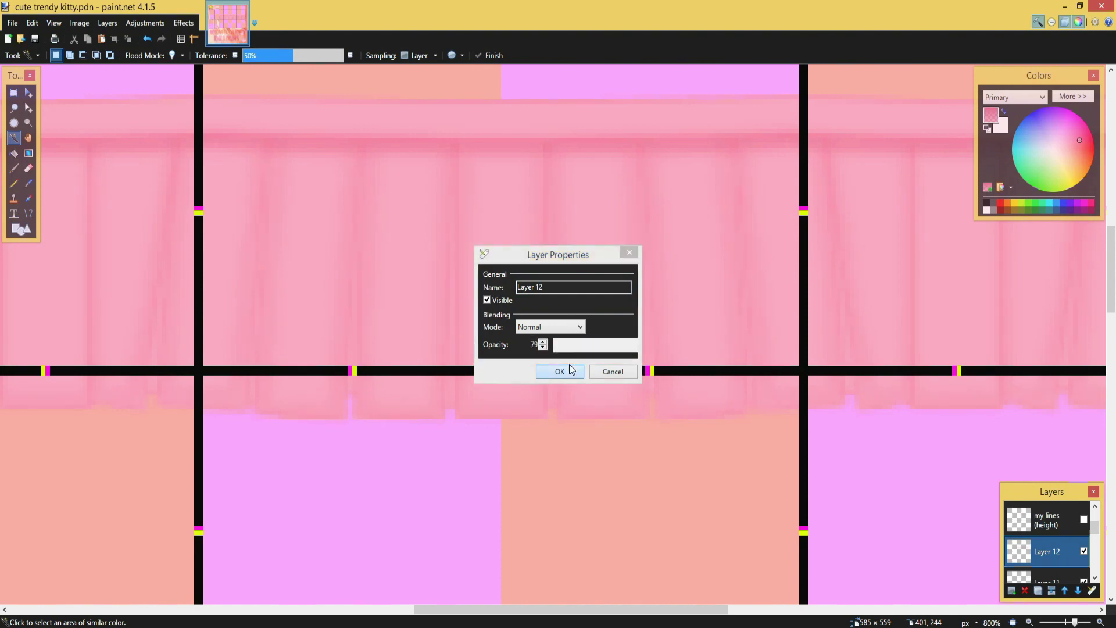
scroll(498, 356, "down", 5)
scroll(492, 336, "up", 4)
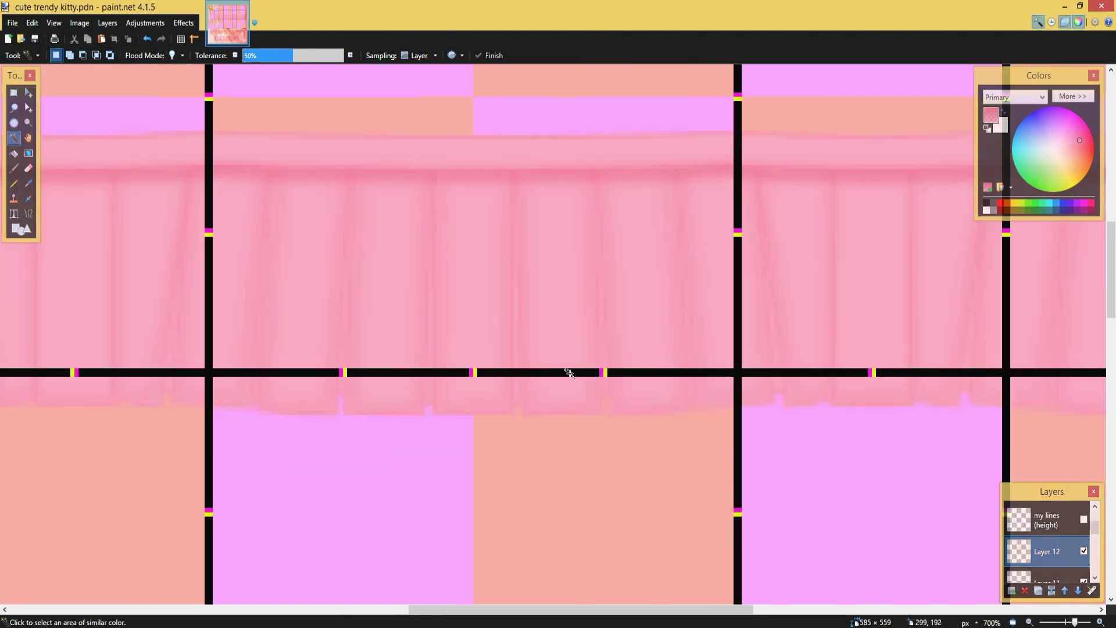
- Reduce the opacity of the waistband shadow layer, Layer 11, to soften the shading below the band
left_click(1058, 577)
left_click(1091, 590)
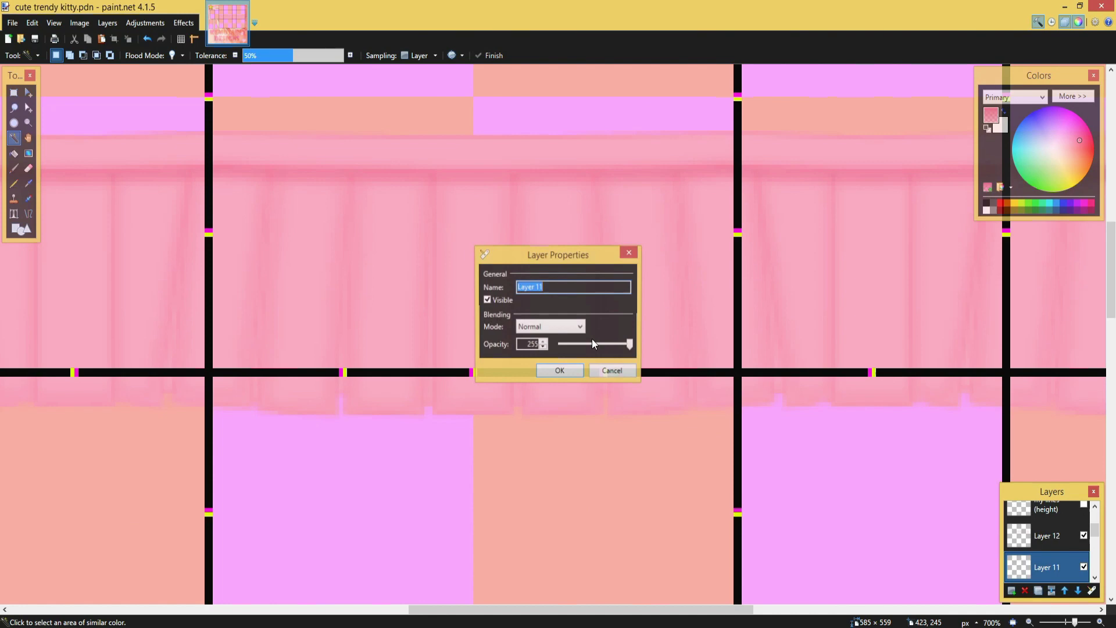
left_click(630, 346)
left_click_drag(627, 346, 593, 347)
left_click(559, 371)
scroll(472, 371, "down", 3)
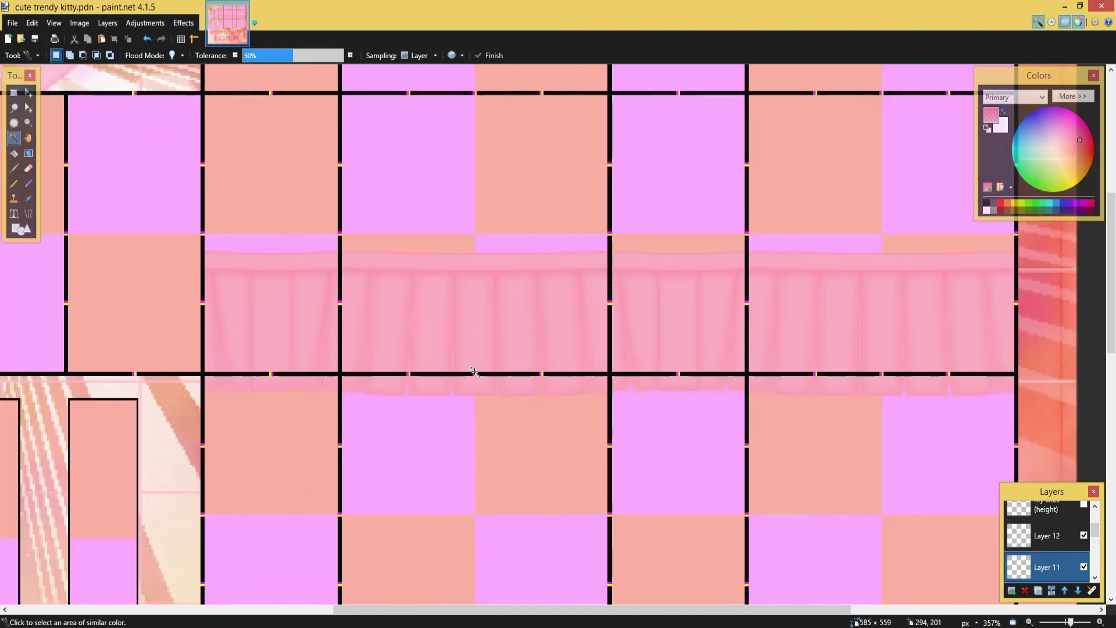
scroll(474, 371, "up", 3)
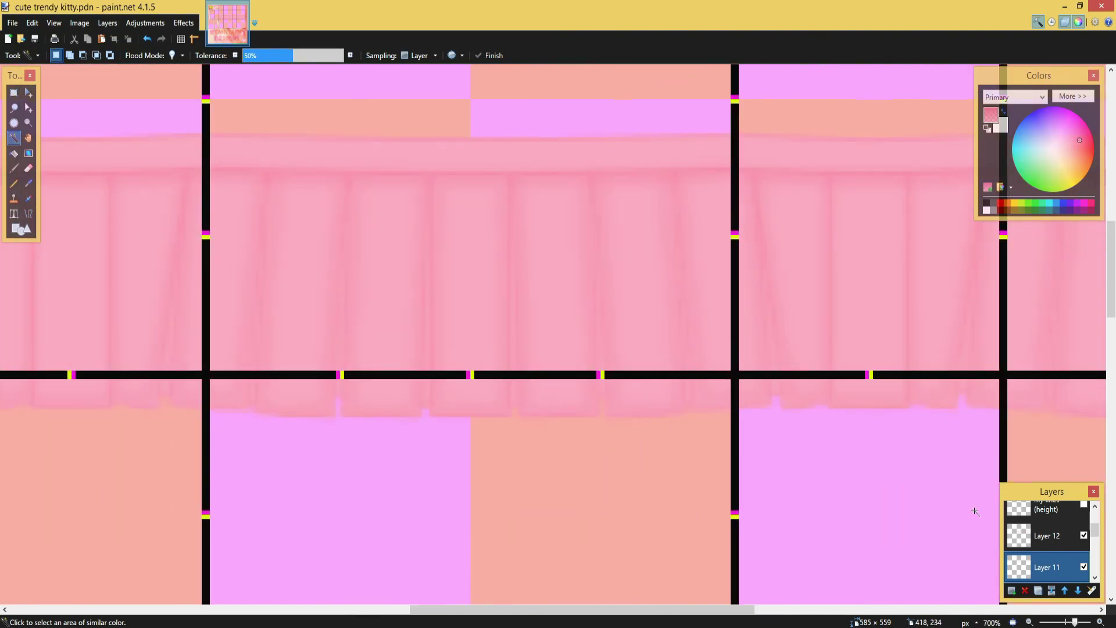
- Add a layer above Layer 12 and paint vertical fold lines on the second panel's center and left-half pleats, brush width 3, hardness 0%
left_click(1011, 591)
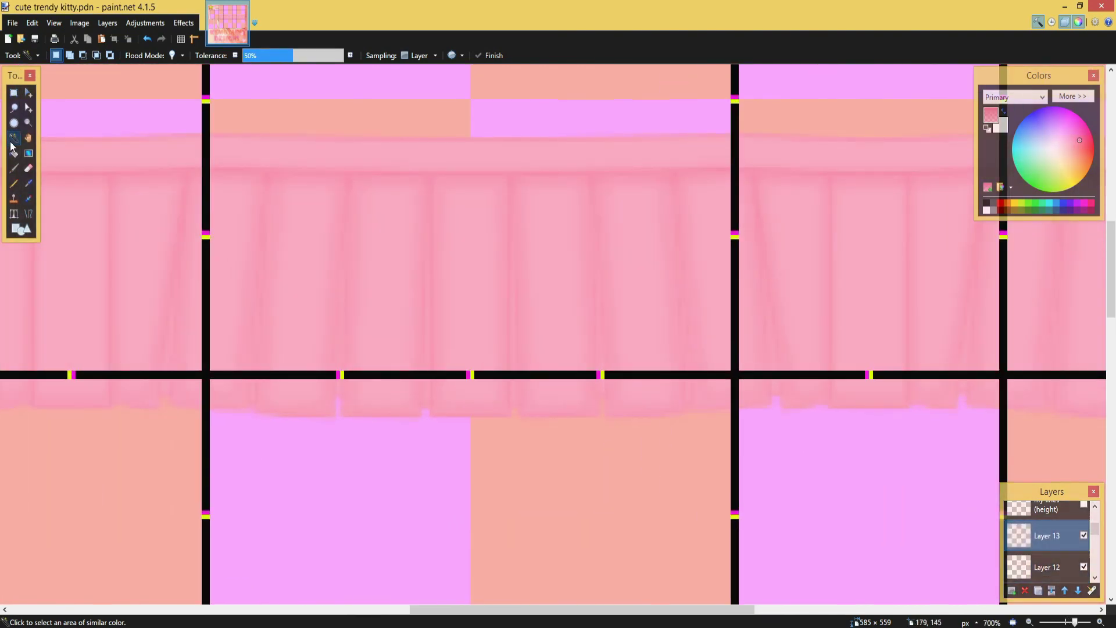
left_click(14, 168)
scroll(401, 267, "up", 2)
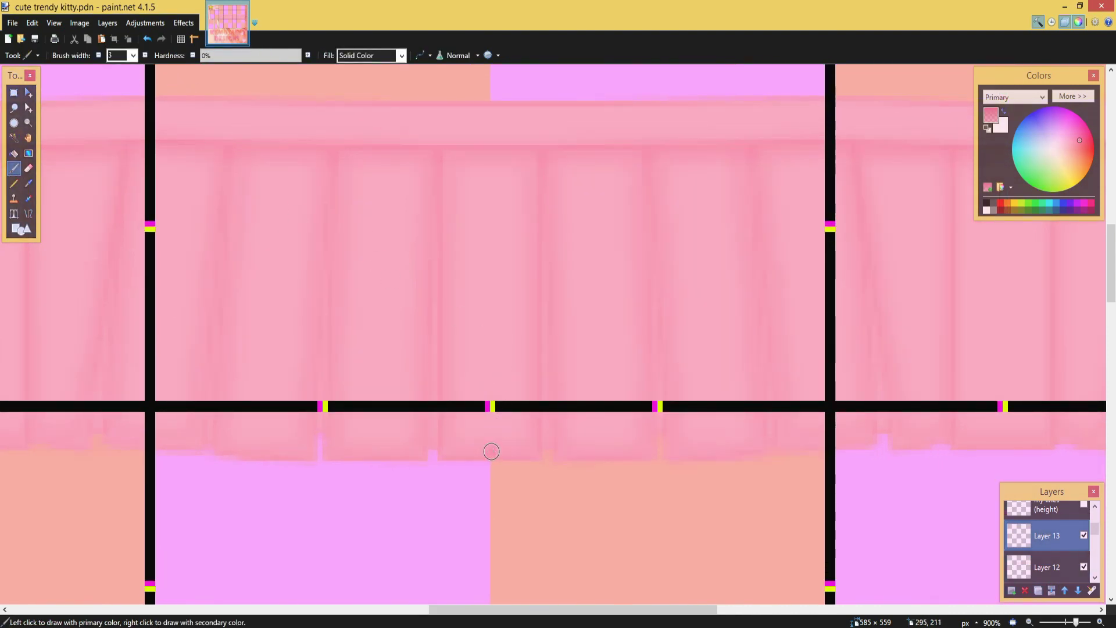
scroll(491, 451, "up", 4)
scroll(491, 451, "down", 5)
left_click_drag(491, 451, 491, 451)
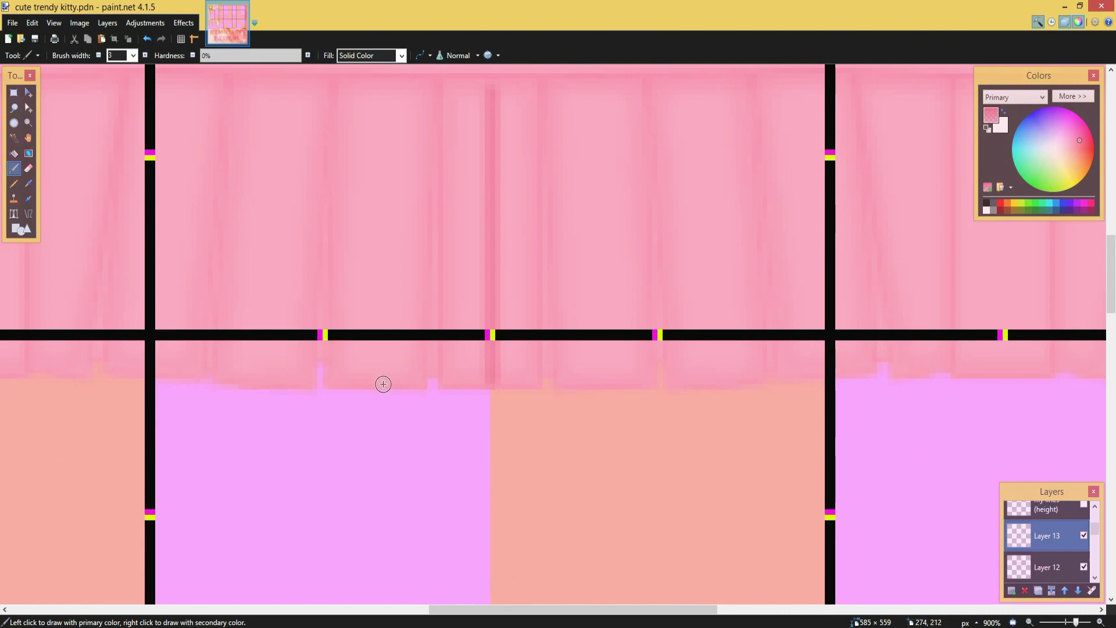
left_click_drag(378, 384, 374, 382)
scroll(373, 381, "up", 4)
scroll(374, 381, "down", 3)
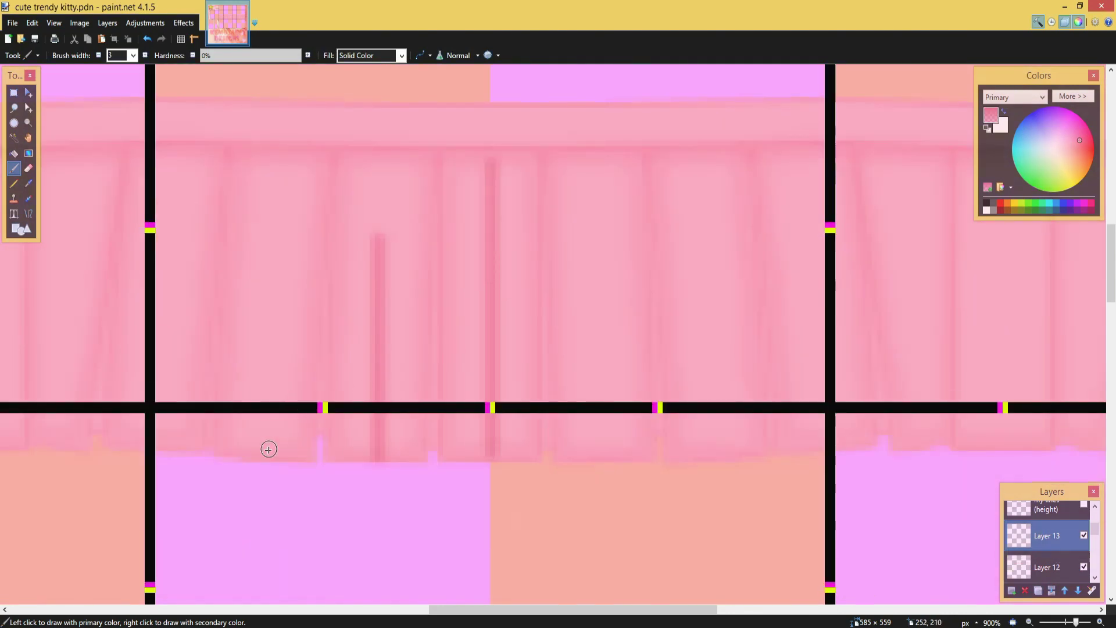
scroll(267, 455, "up", 3)
scroll(473, 386, "down", 5)
scroll(311, 542, "up", 6)
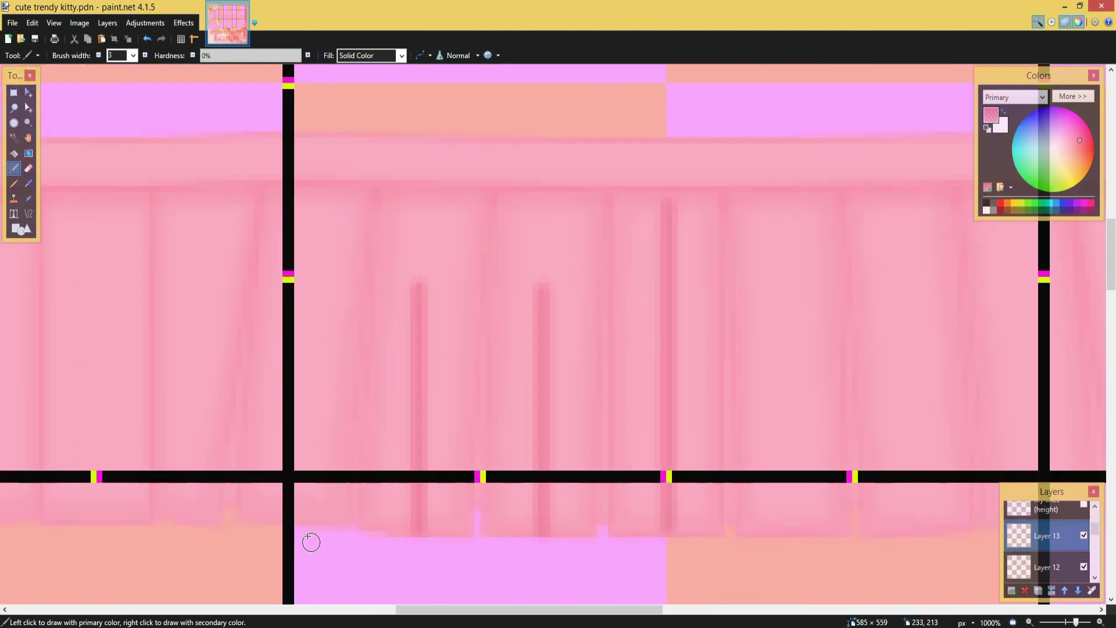
- Paint vertical fold lines at the second panel's left edge, on the first panel's right-half pleat and at the first panel's center
scroll(294, 517, "up", 3)
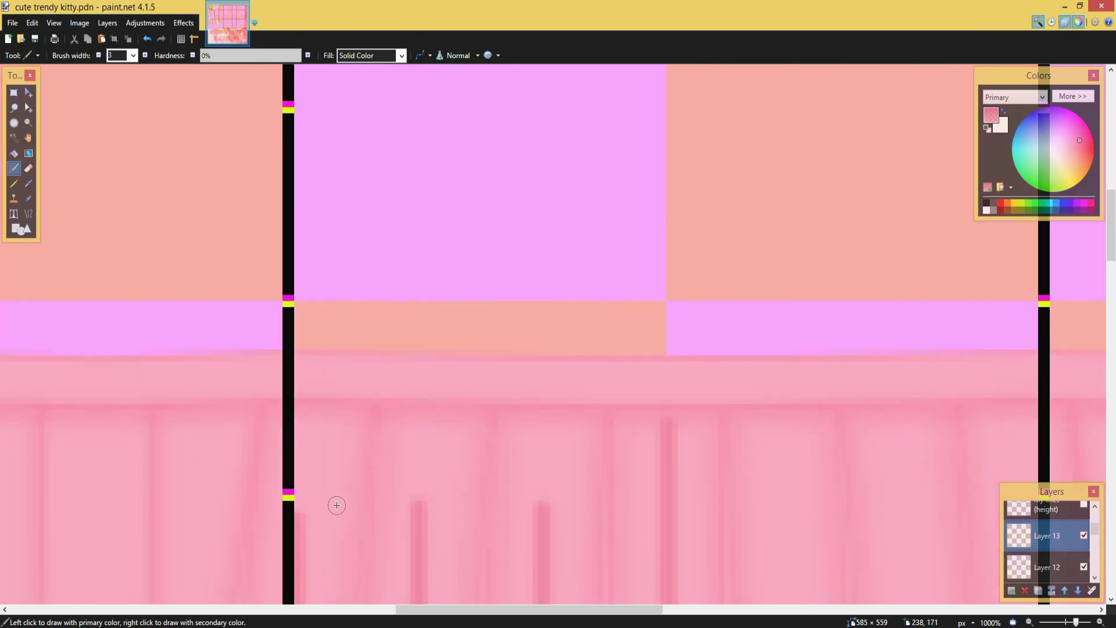
scroll(336, 506, "down", 4)
left_click_drag(189, 439, 188, 440)
scroll(187, 440, "up", 3)
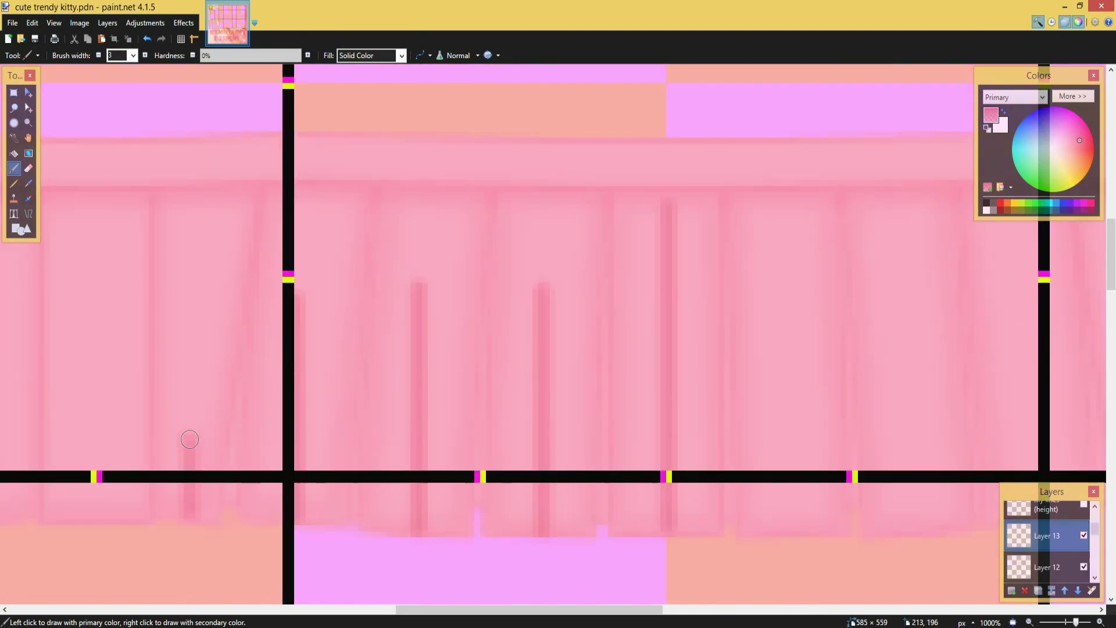
scroll(187, 440, "down", 4)
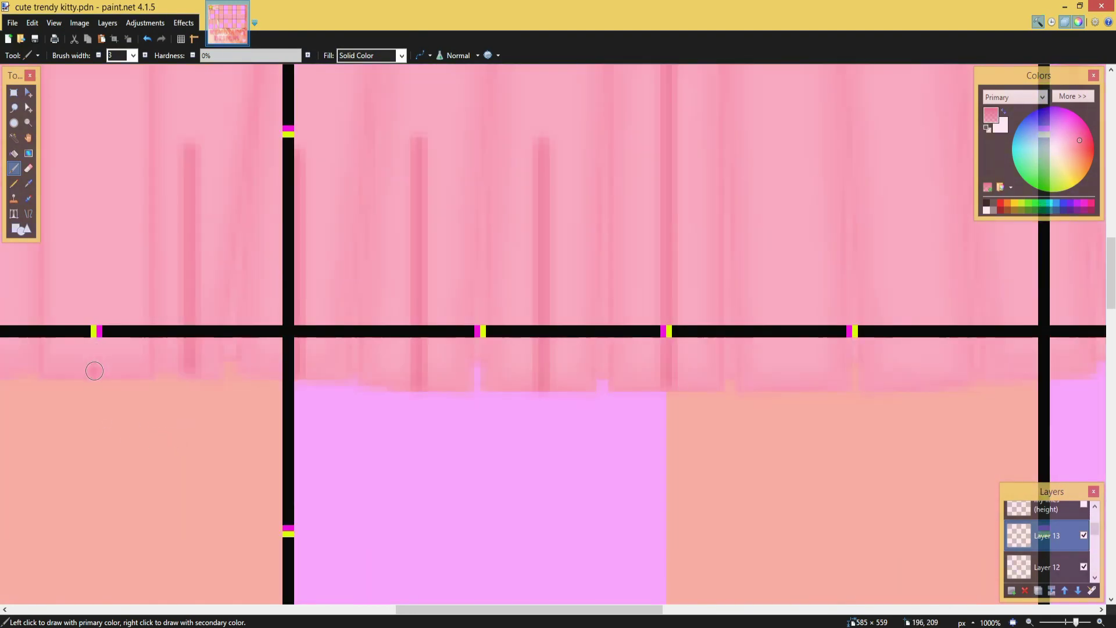
left_click_drag(94, 371, 94, 371)
scroll(95, 371, "up", 3)
scroll(144, 333, "down", 2)
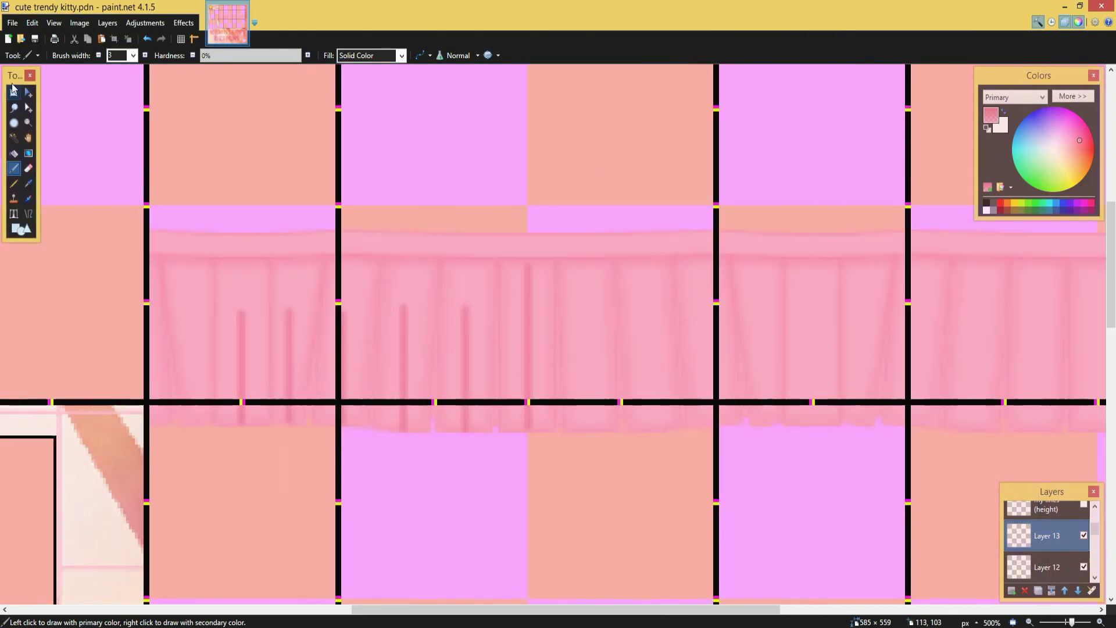
- Select and delete the top of the second panel's center fold line, shortening it to match the neighboring lines
key("s")
left_click_drag(420, 220, 711, 282)
key("Delete")
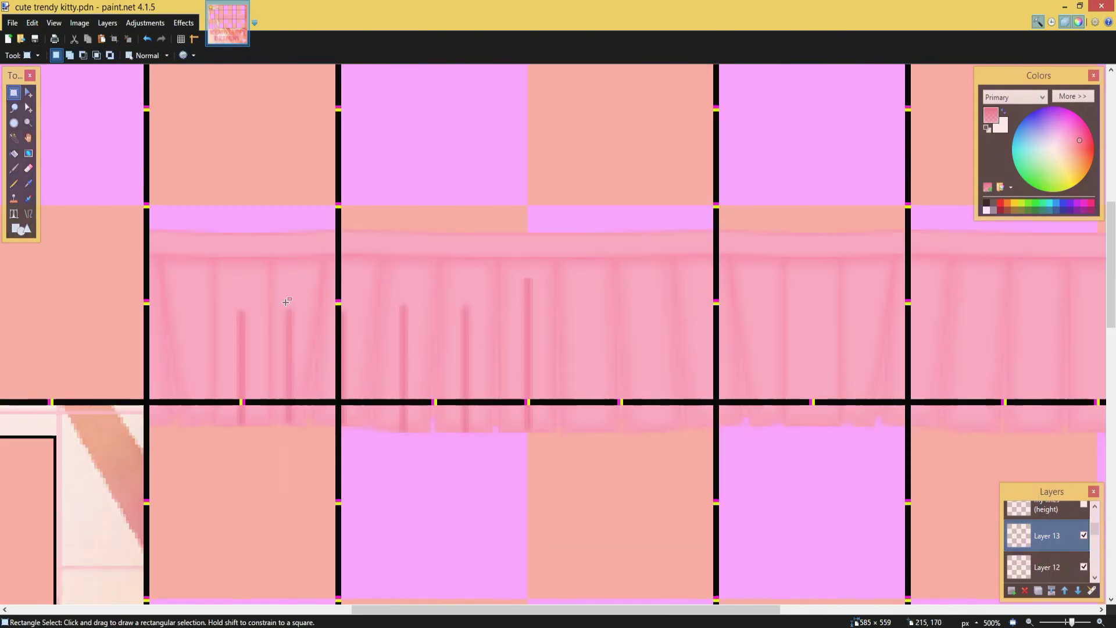
scroll(286, 301, "up", 2)
left_click_drag(590, 242, 809, 305)
key("Delete")
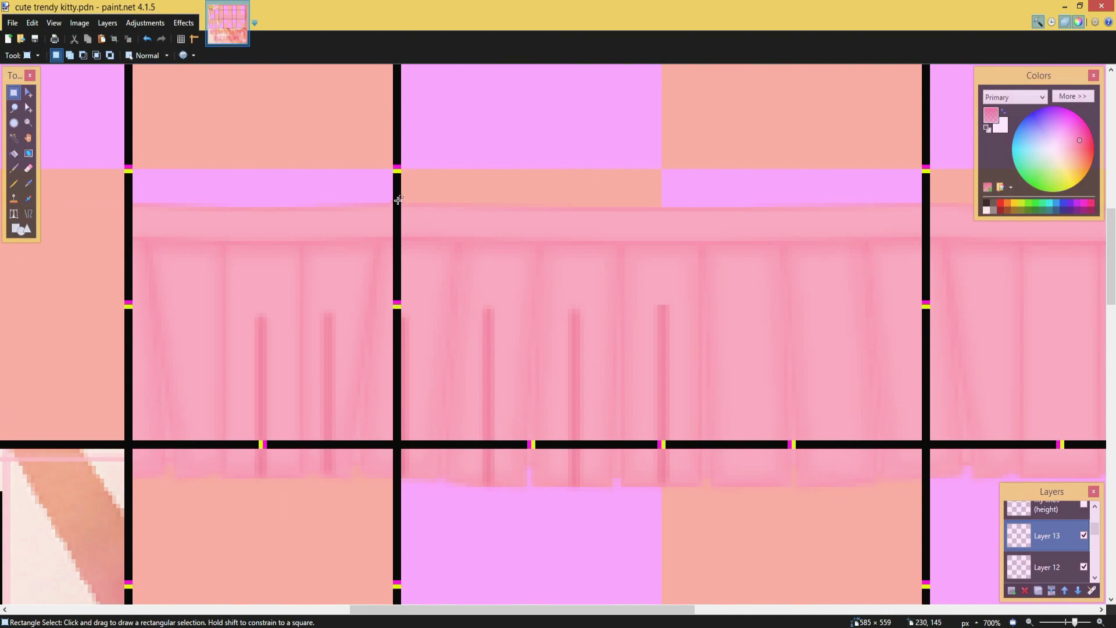
- Select the fold line in the first panel's right half and place a copy over the panel's left half
left_click_drag(389, 174, 265, 526)
key("m")
mouse_move(264, 372)
left_mouse_down()
mouse_move(112, 369)
mouse_move(131, 375)
left_mouse_up()
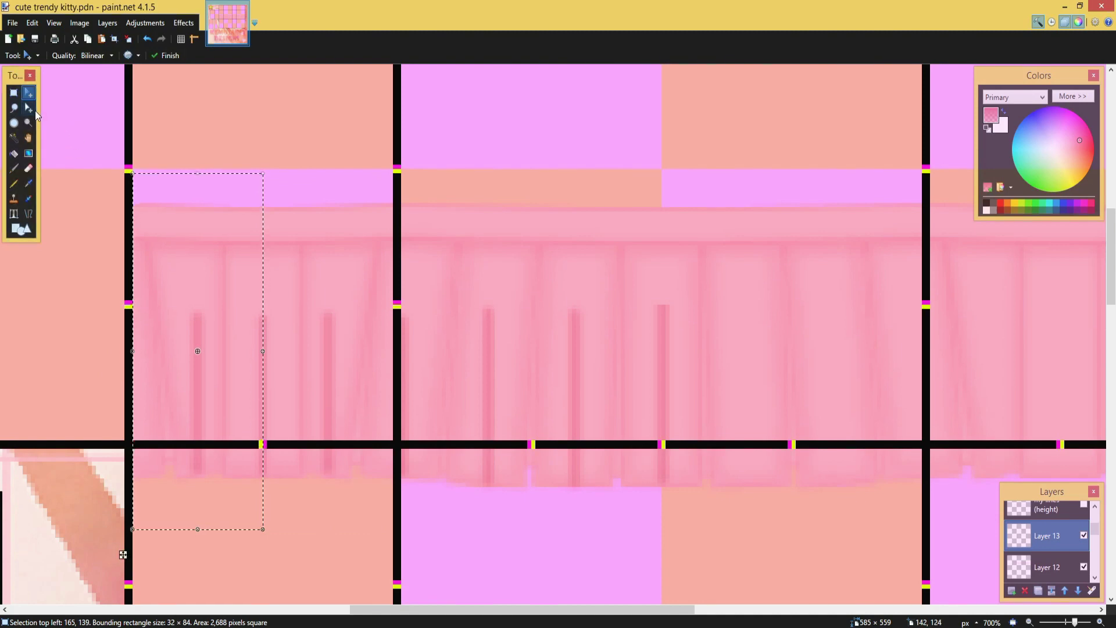
- Widen the selection to 130 × 84 px, ending mid-second panel, and mirror a copy of the fold lines over the second panel's right half and third panel
left_click(28, 122)
left_click(28, 107)
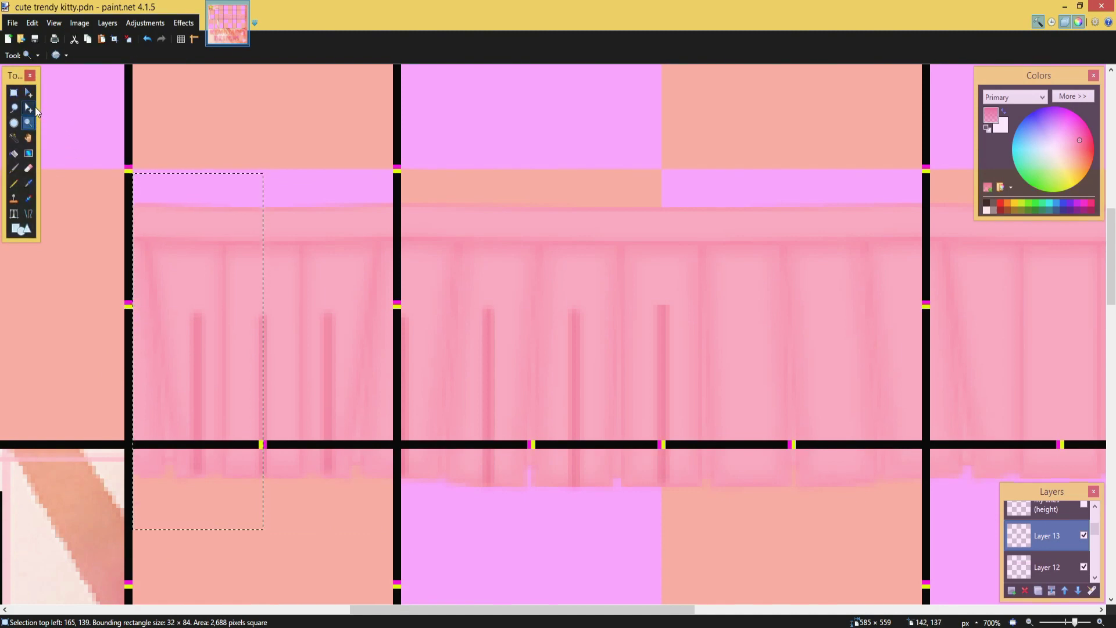
left_click_drag(263, 351, 664, 422)
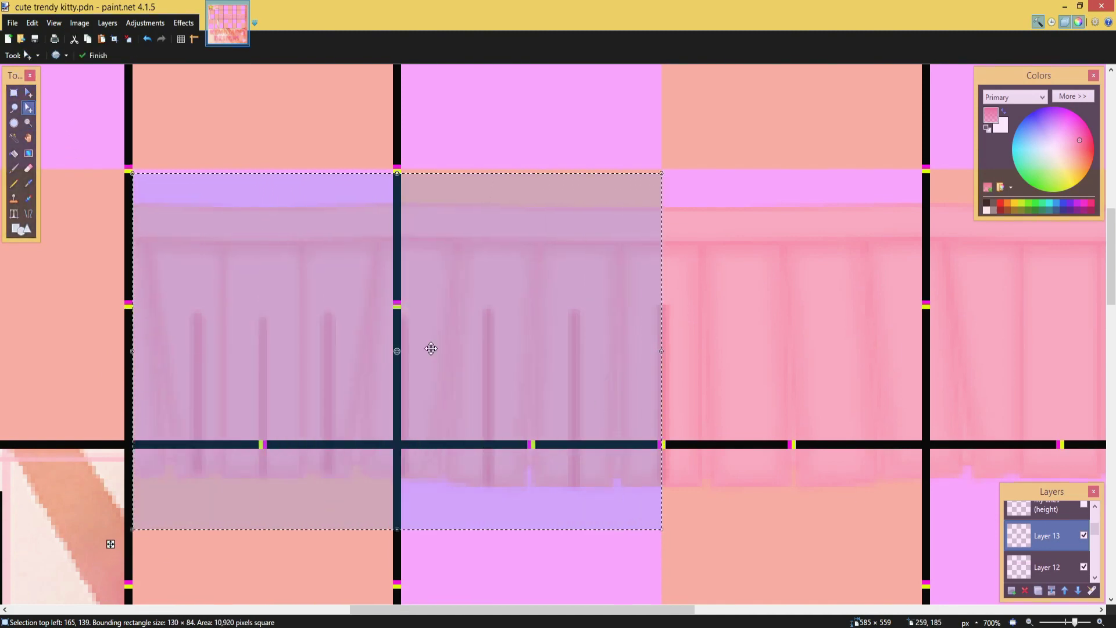
scroll(304, 348, "down", 4, "ctrl")
key("m")
left_click_drag(228, 341, 455, 343)
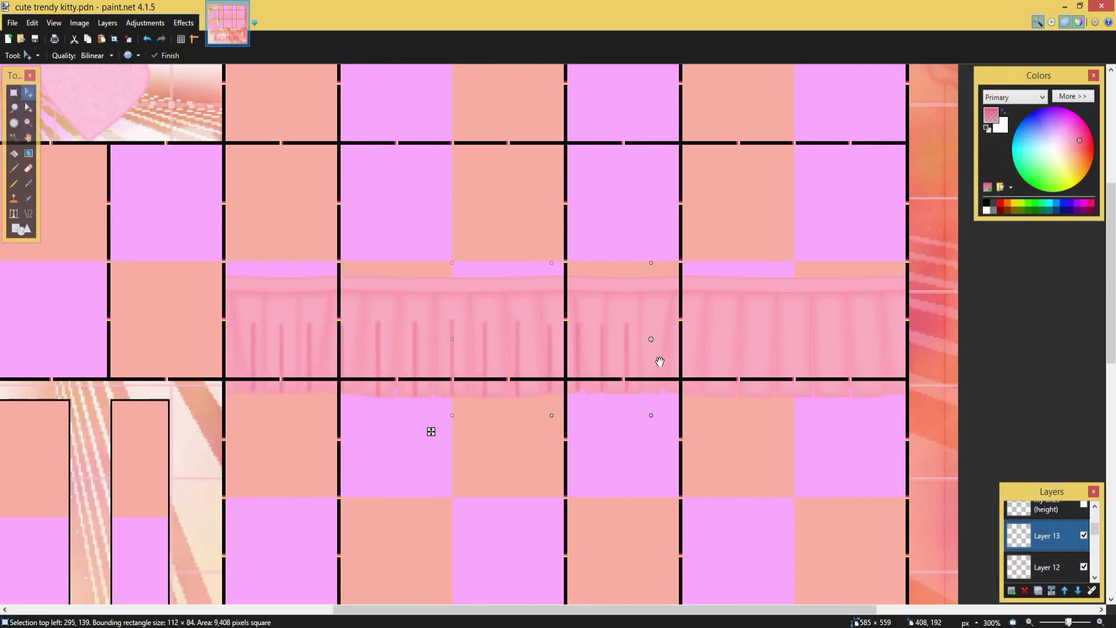
- Select the second panel's fold lines, place a copy over the fourth panel without stretching it, and deselect
scroll(657, 361, "up", 2, "ctrl")
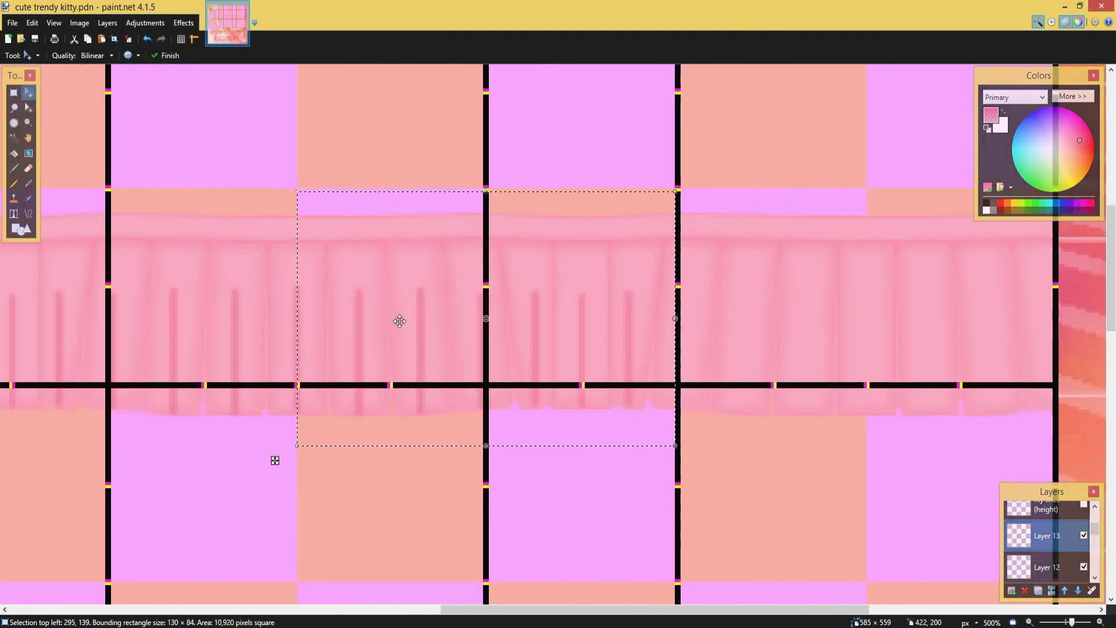
left_click(14, 93)
scroll(142, 219, "up", 3, "ctrl")
left_click_drag(102, 184, 431, 432)
scroll(224, 332, "down", 4, "ctrl")
scroll(436, 436, "up", 1, "ctrl")
key("m")
left_click_drag(432, 319, 1009, 329)
scroll(991, 319, "up", 4, "ctrl")
scroll(1009, 329, "down", 4, "ctrl")
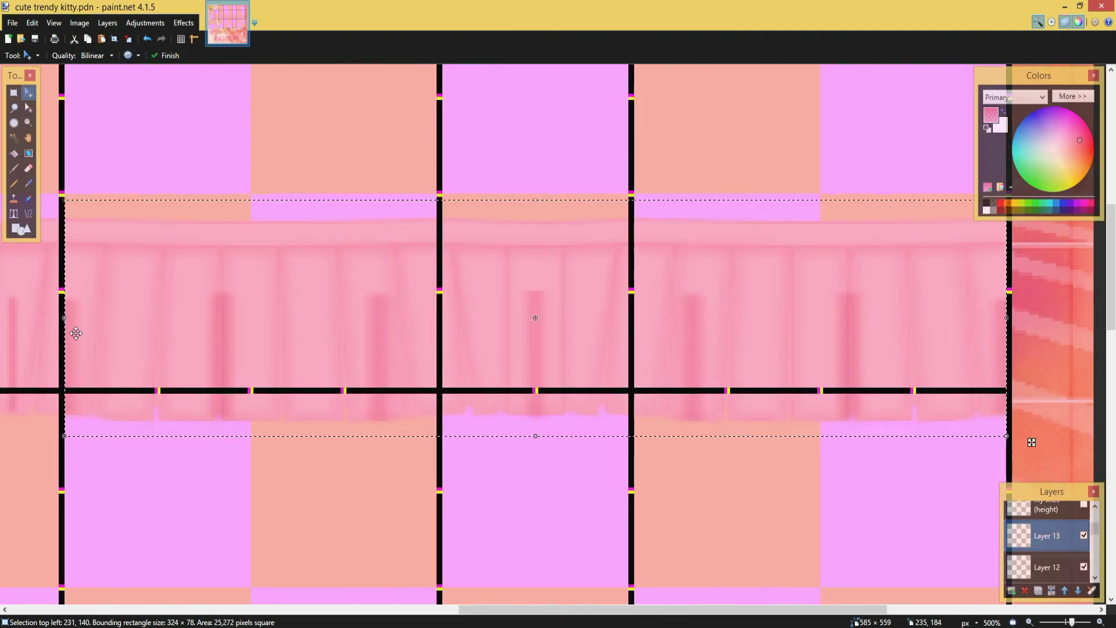
scroll(647, 361, "down", 1, "ctrl")
left_click_drag(64, 317, 651, 361)
scroll(625, 361, "down", 1, "ctrl")
- Apply a centered Motion Blur to the fold line layer with an angle of 90 and a distance of 20
left_click(183, 23)
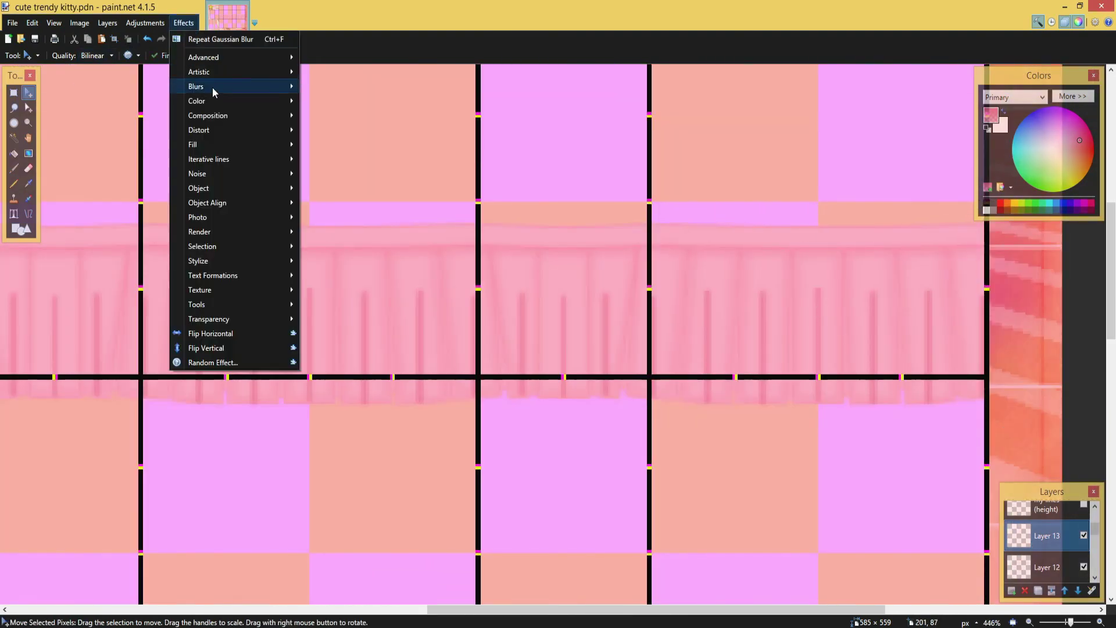
mouse_move(211, 87)
left_click(368, 188)
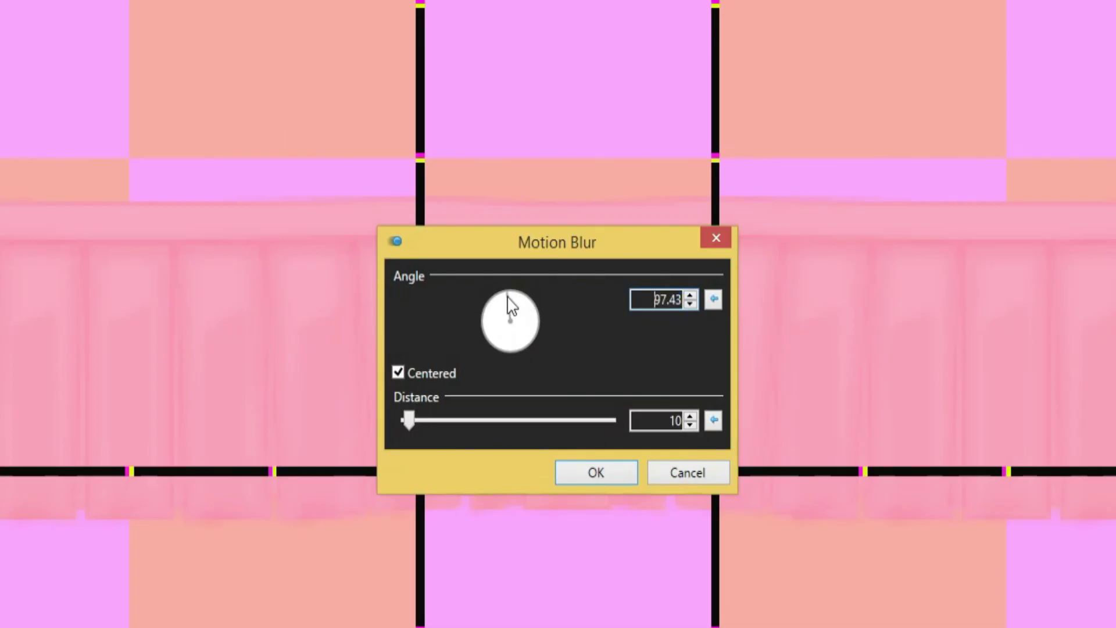
left_click_drag(528, 284, 528, 280)
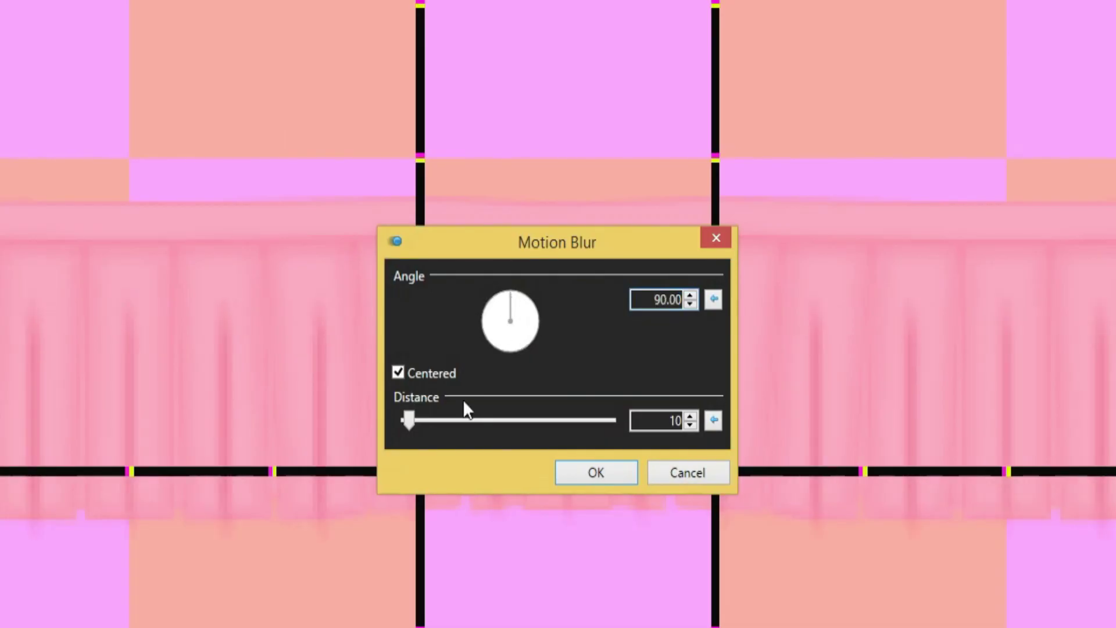
left_click_drag(410, 415, 411, 413)
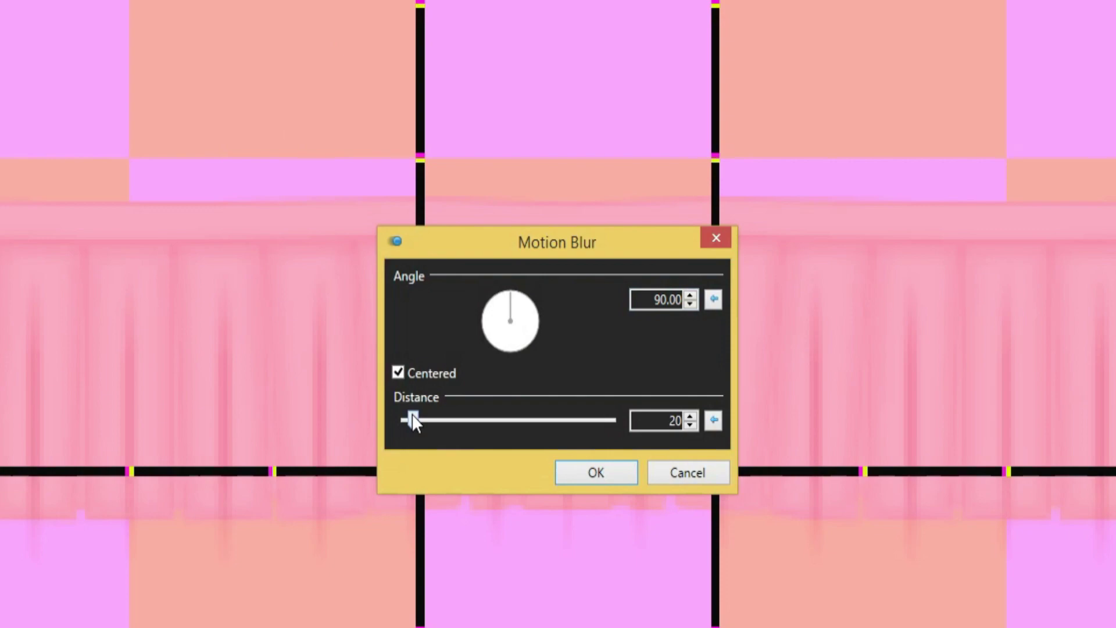
left_click(621, 472)
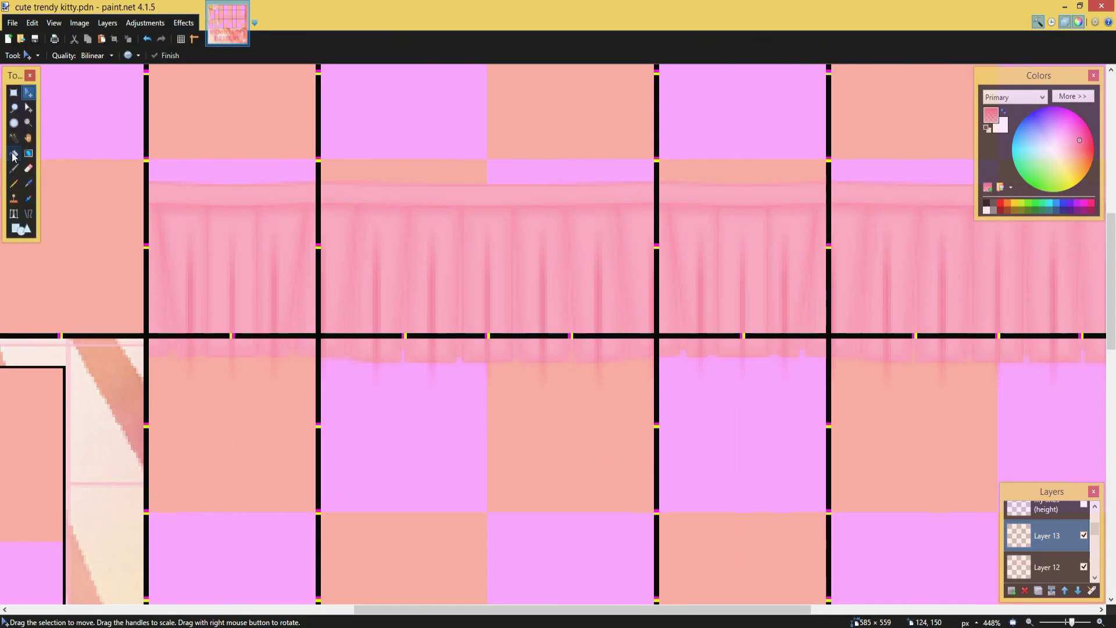
- Select the area outside the skirt on the base Layer 10 with the Magic Wand, erase the fold line spill there from Layer 13, and deselect
key("s")
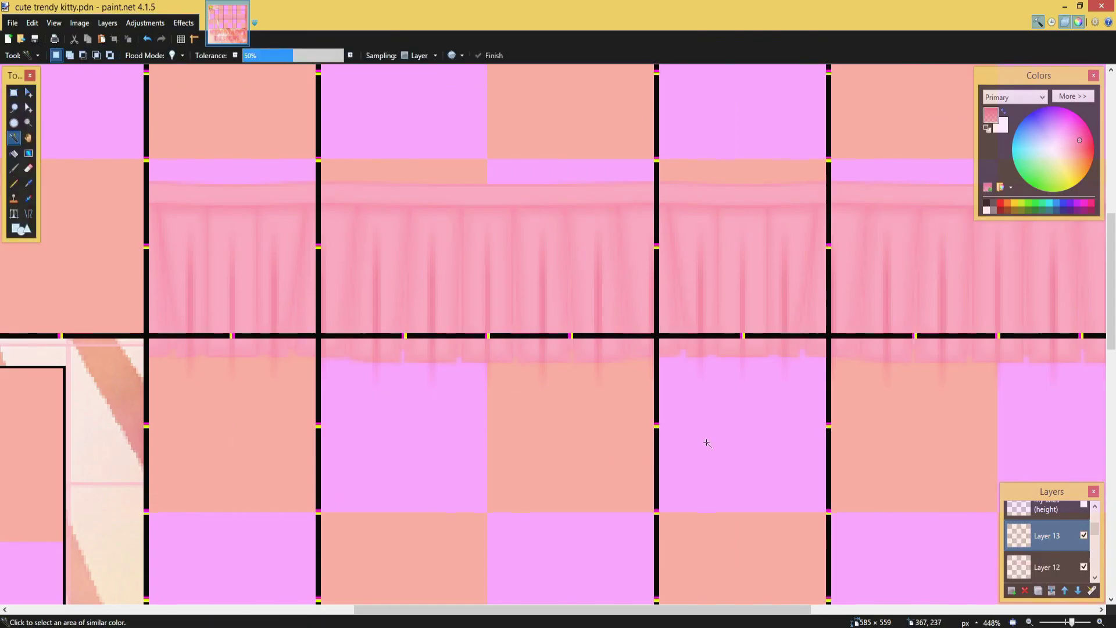
scroll(1092, 538, "down", 2)
scroll(1081, 549, "down", 3)
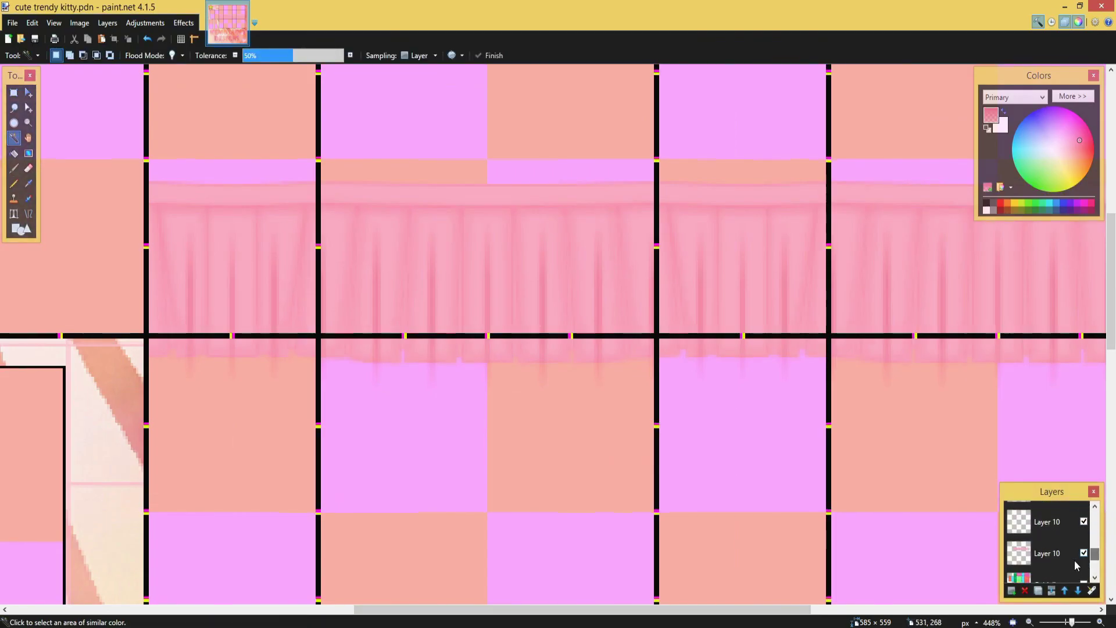
left_click(1074, 555)
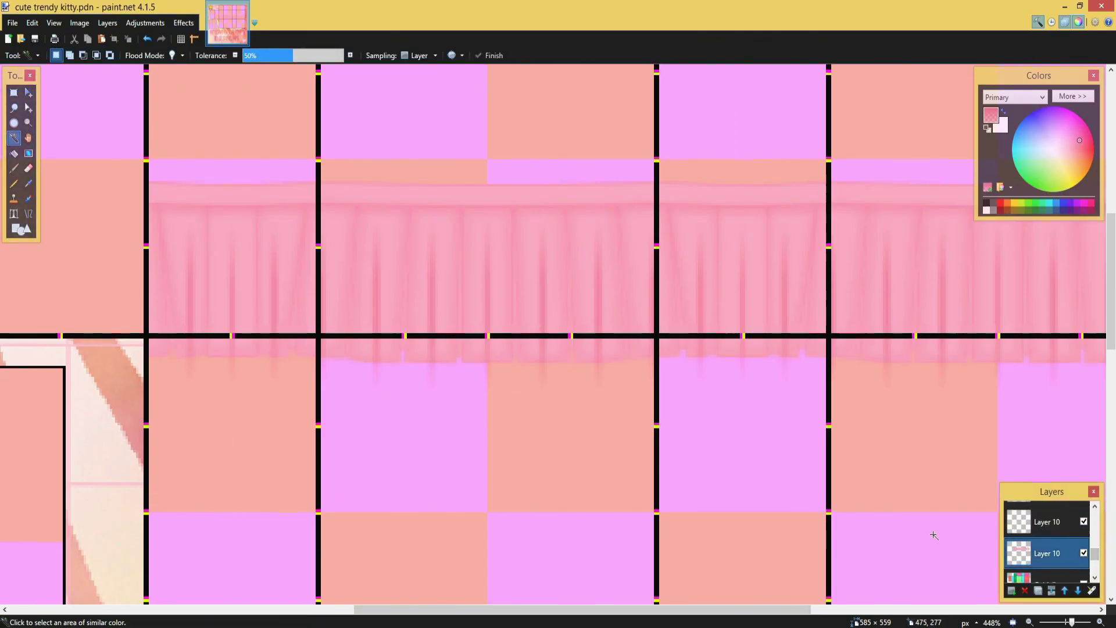
left_click(483, 443)
scroll(1097, 560, "up", 3)
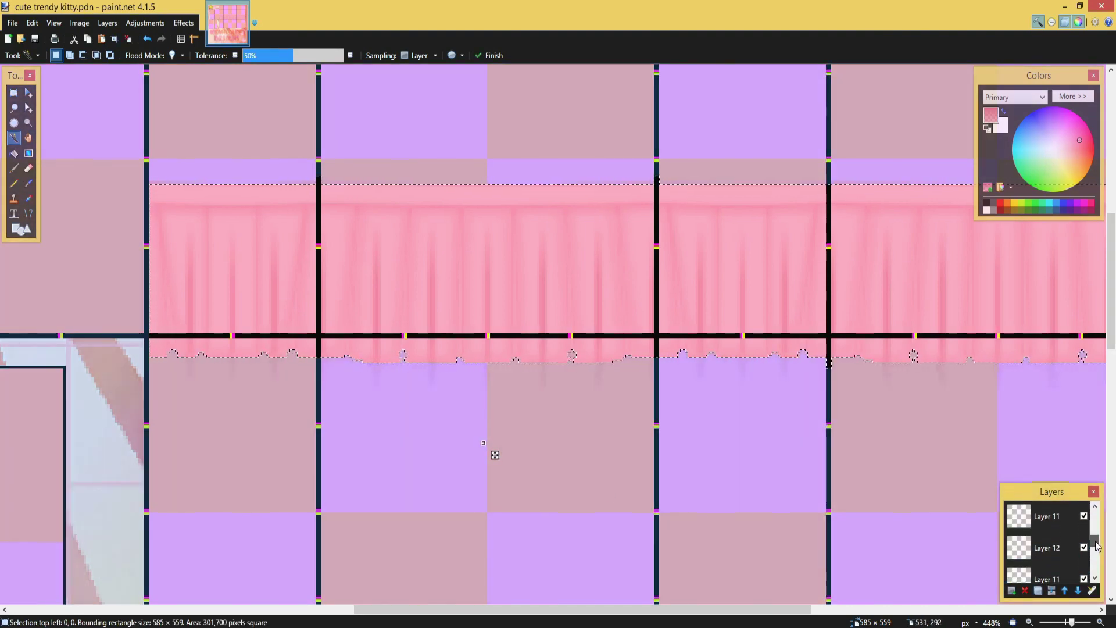
left_click(1069, 544)
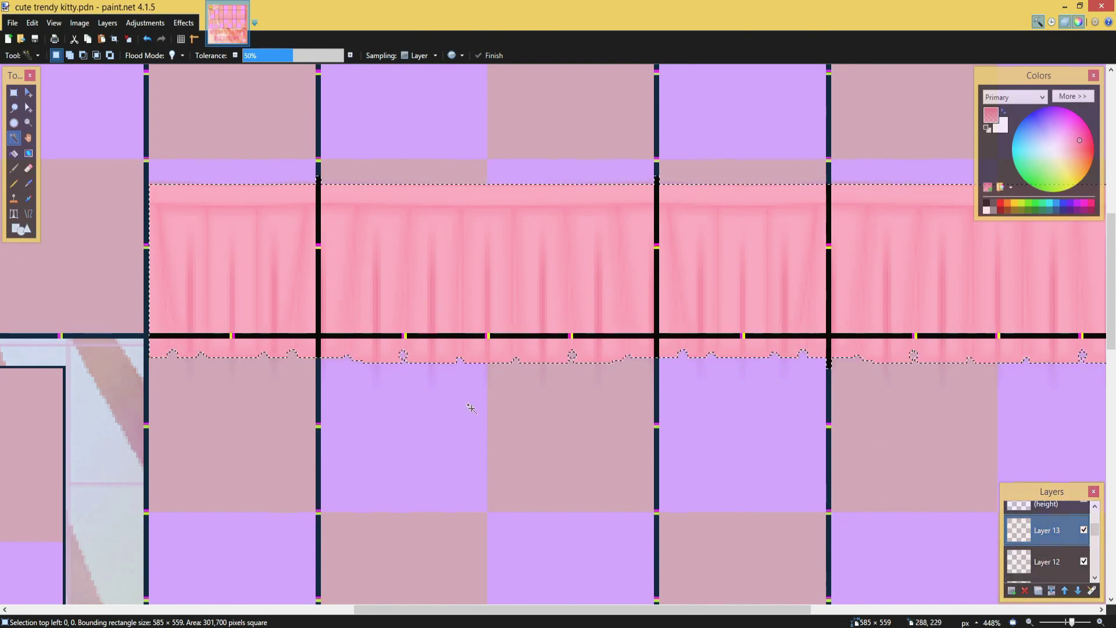
key("ctrl+d")
scroll(490, 242, "up", 4, "ctrl")
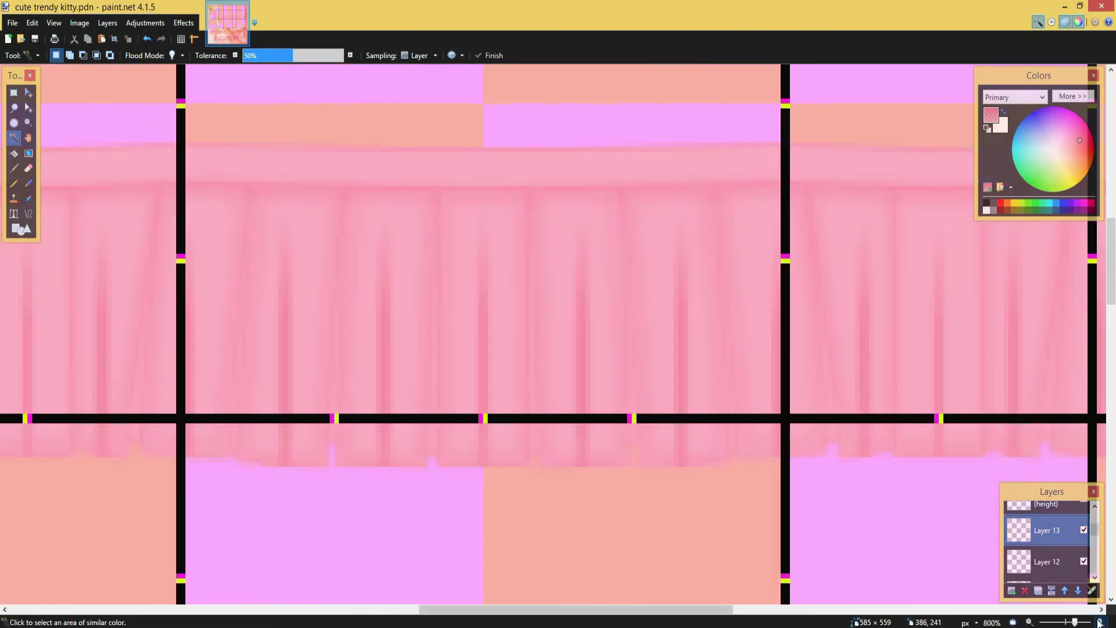
- Lower the opacity of the fold line layer, Layer 13, until the folds are only faint
left_click(1092, 591)
left_click_drag(628, 346, 589, 344)
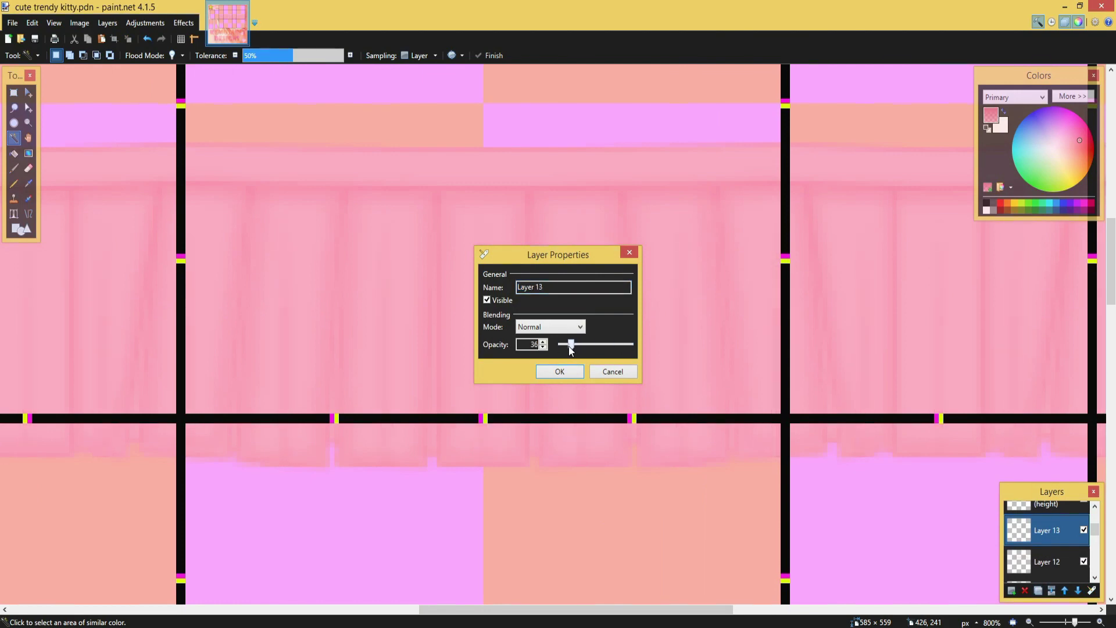
left_click(559, 372)
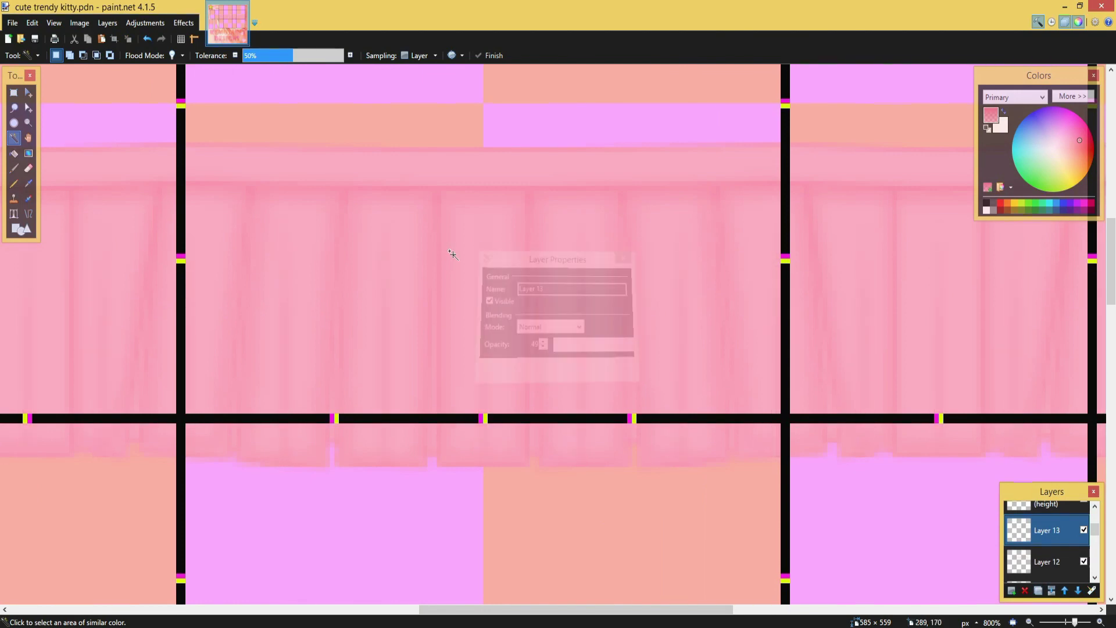
- Add a new layer directly above Layer 12, beneath the fold line layer, for the skirt highlights
scroll(451, 252, "down", 7, "ctrl")
scroll(432, 184, "up", 2, "ctrl")
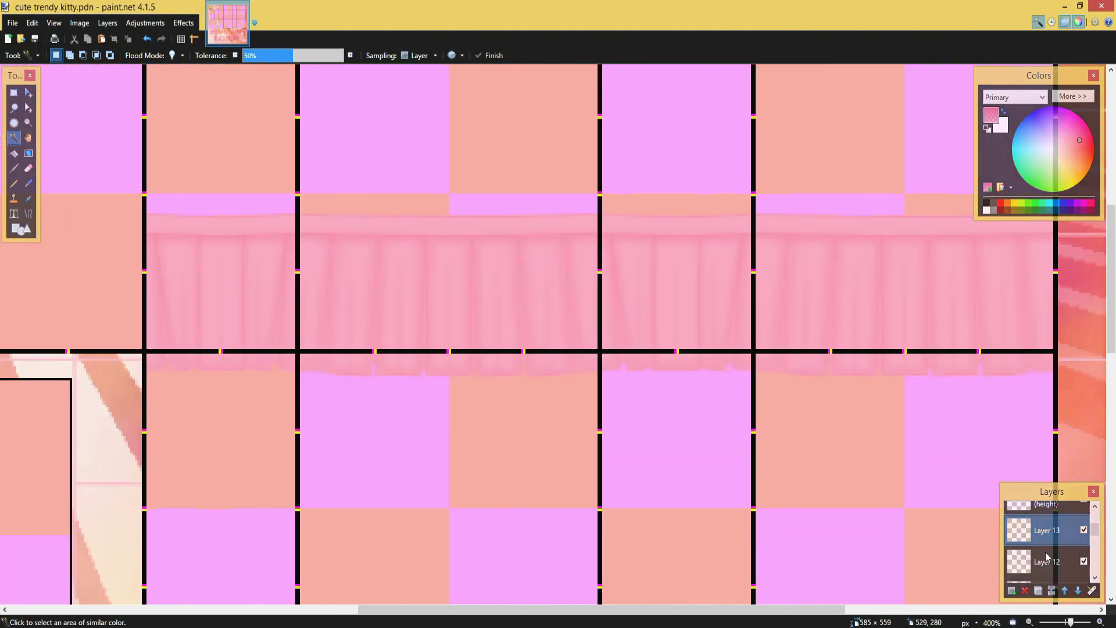
left_click(1032, 558)
left_click(1009, 591)
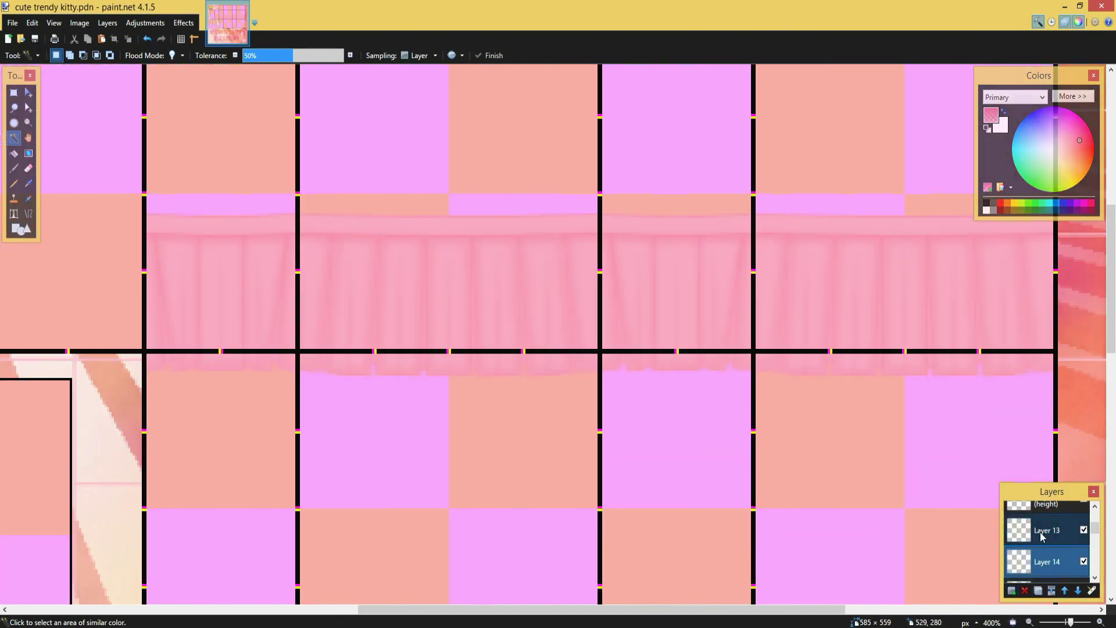
- Choose the Paintbrush and set the primary color to the pale pink FFCCDB
left_click(1073, 96)
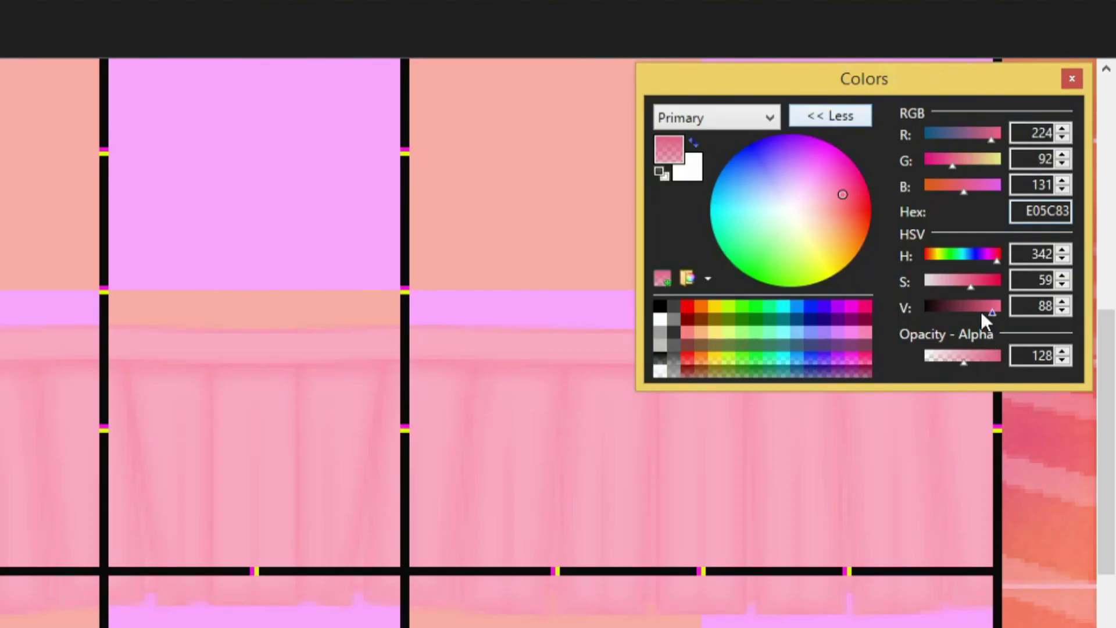
mouse_move(992, 314)
left_mouse_down()
mouse_move(1001, 311)
mouse_move(948, 284)
left_mouse_up()
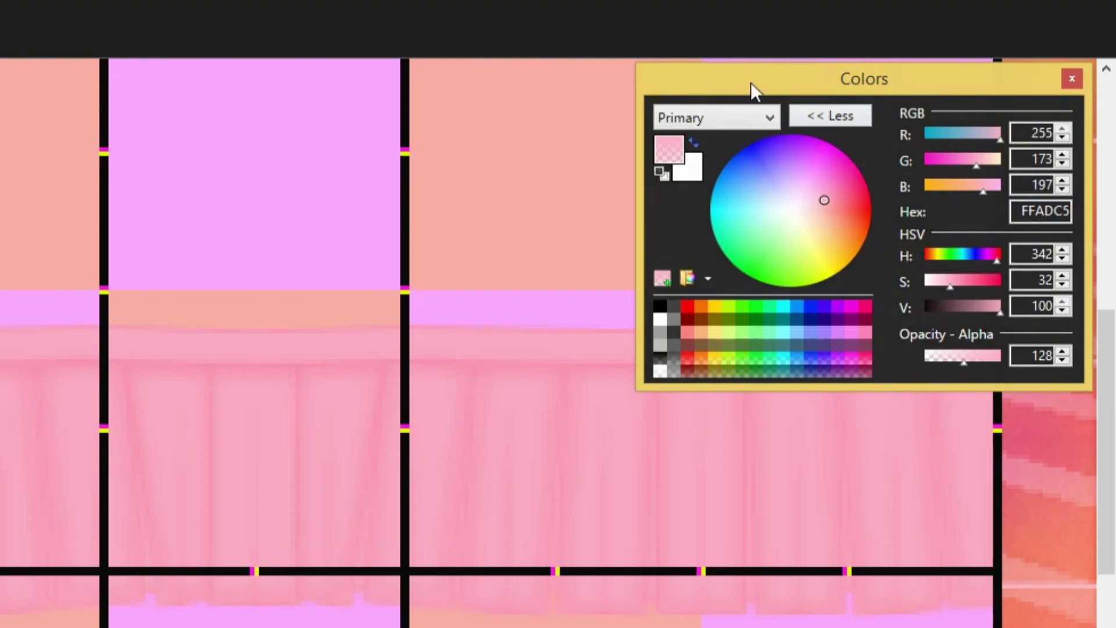
left_click(830, 116)
scroll(454, 282, "up", 1)
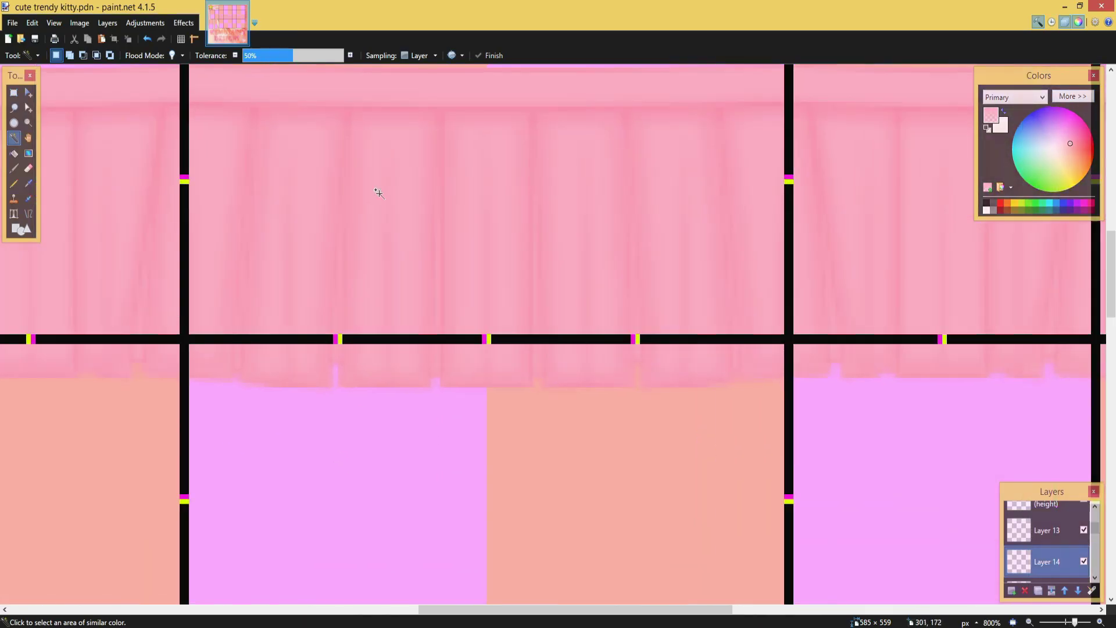
left_click(14, 168)
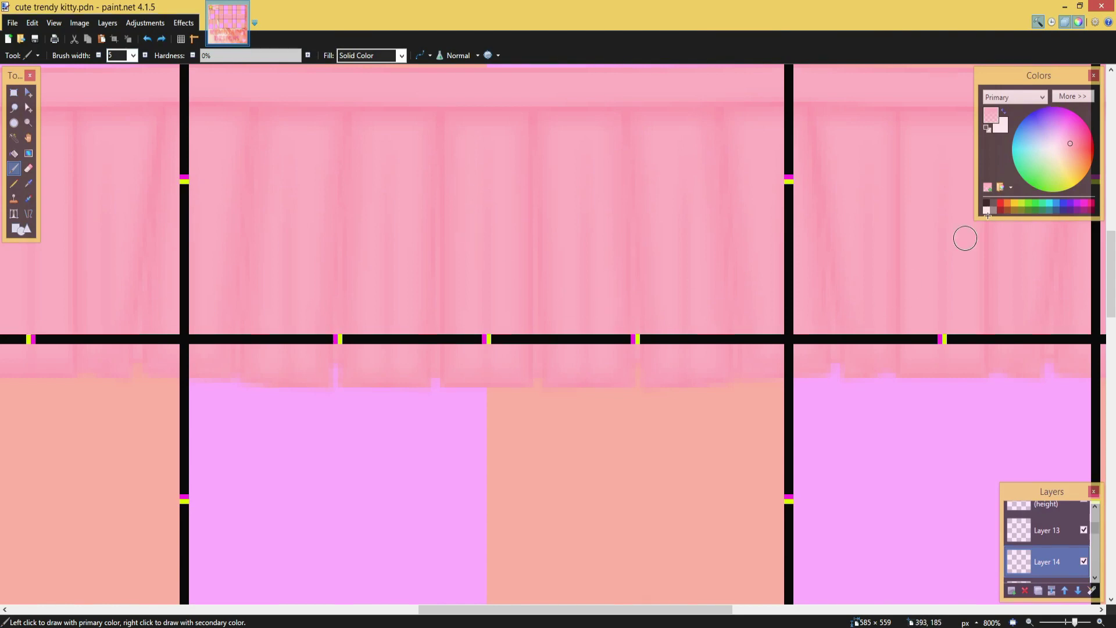
left_click(1073, 95)
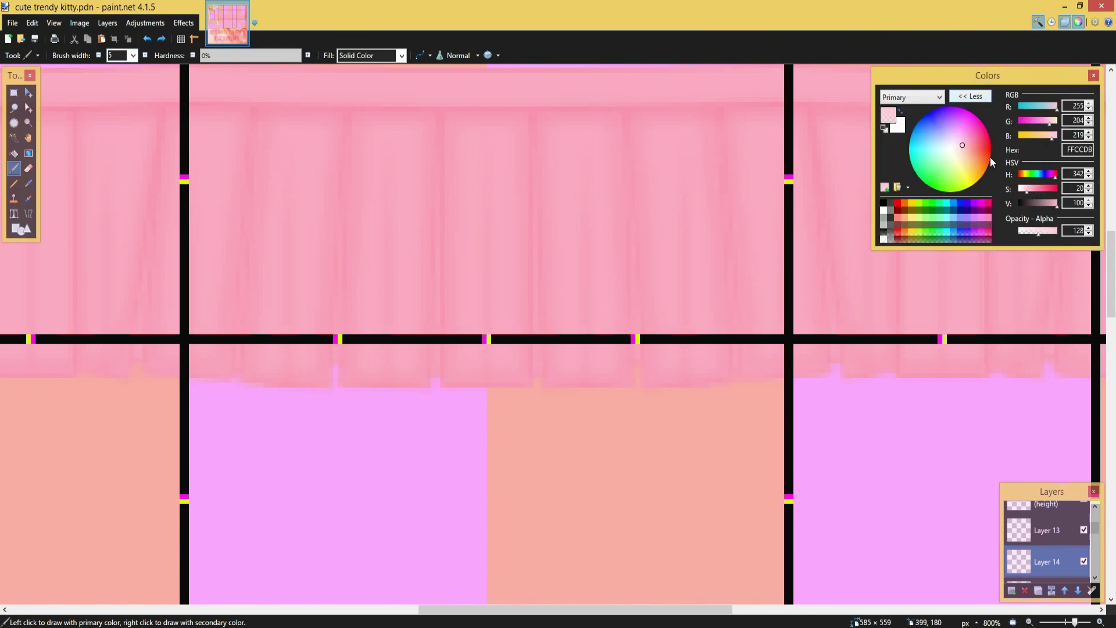
left_click(972, 96)
- Paint soft pale pink highlights down the pleats of the second panel's left half, leaving the shadowed fold lines between them uncovered
left_click_drag(468, 132, 463, 218)
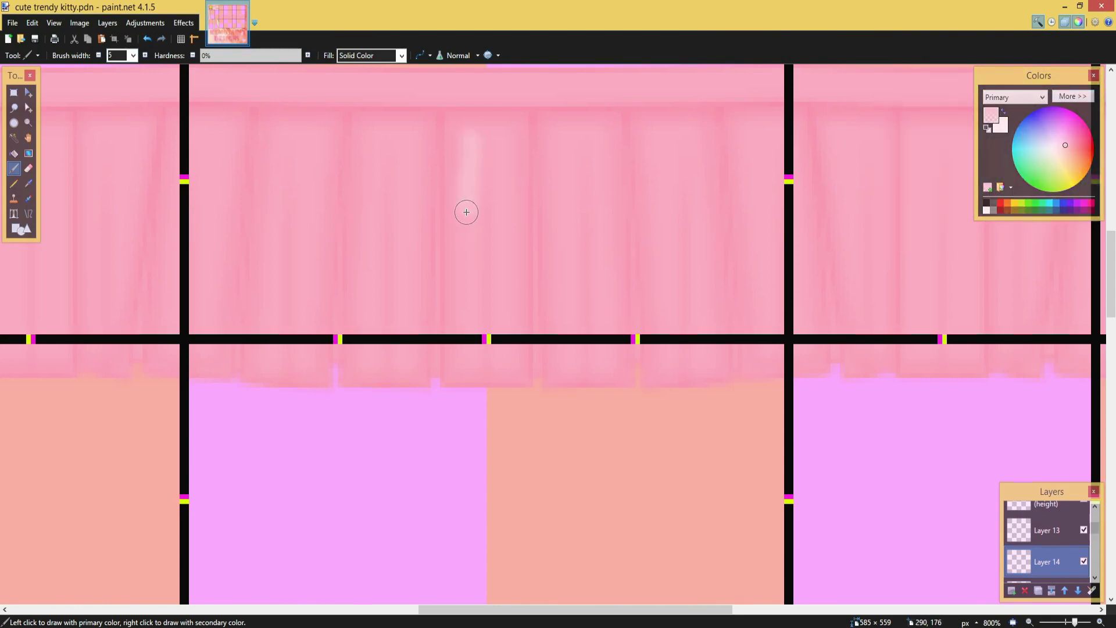
key("ctrl+z")
mouse_move(464, 137)
left_mouse_down()
mouse_move(464, 369)
mouse_move(487, 367)
mouse_move(485, 170)
left_mouse_up()
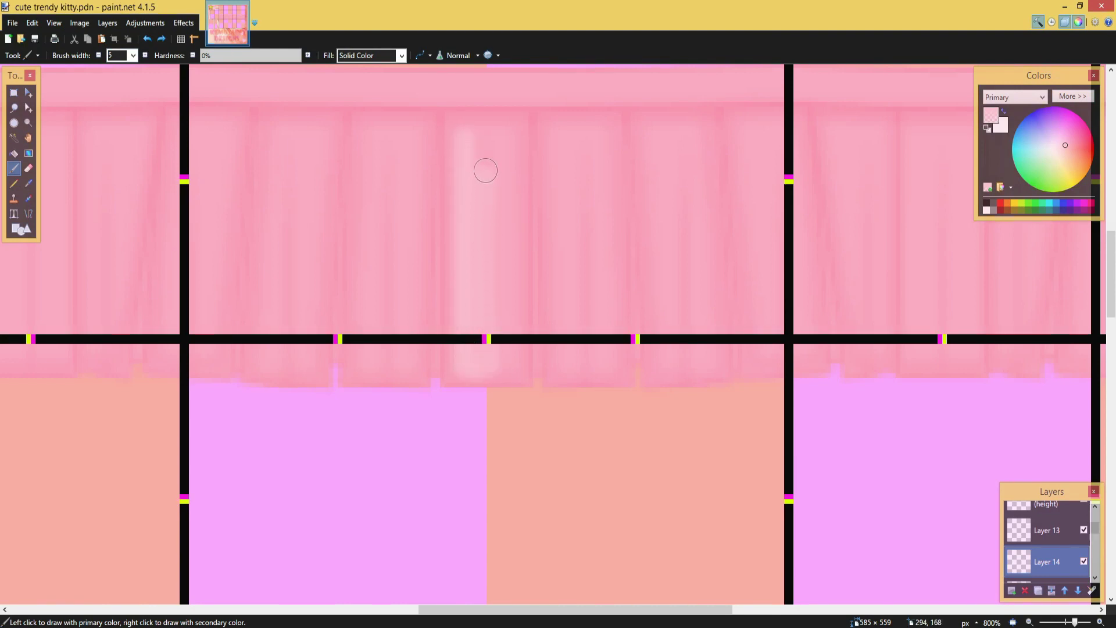
left_click_drag(417, 134, 418, 331)
mouse_move(364, 365)
left_mouse_down()
mouse_move(374, 131)
mouse_move(378, 341)
mouse_move(402, 151)
left_mouse_up()
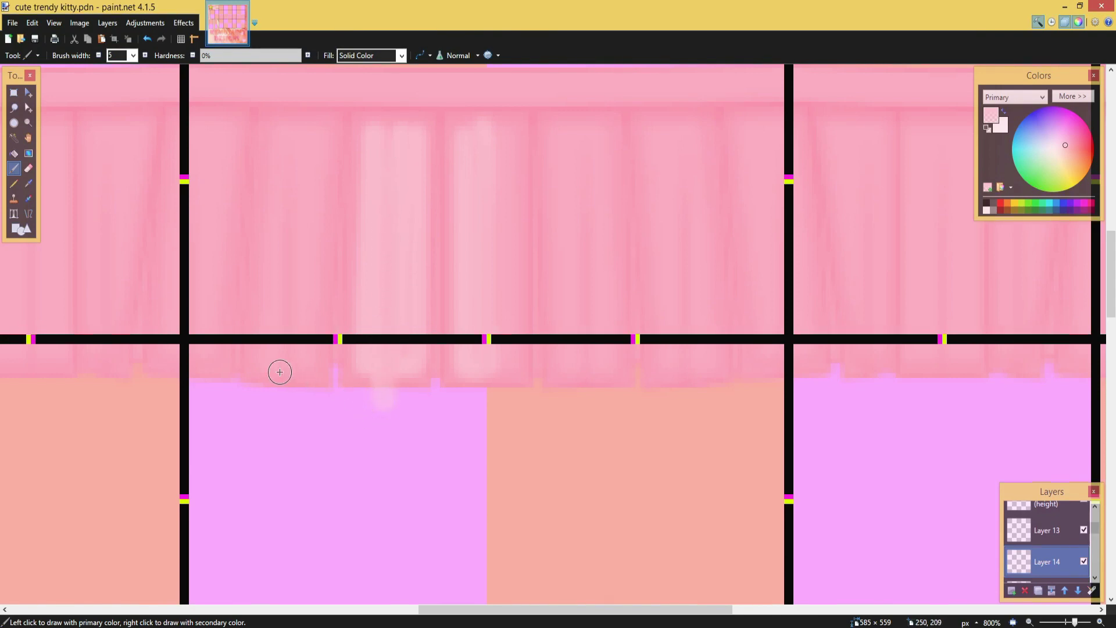
left_click_drag(266, 351, 274, 147)
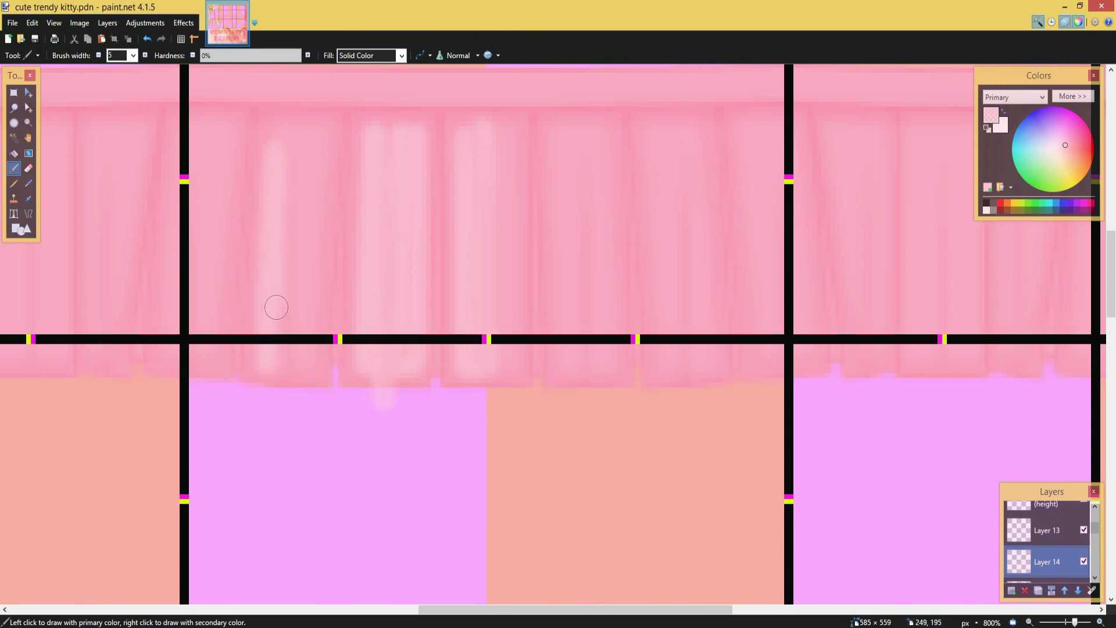
left_click_drag(317, 365, 319, 150)
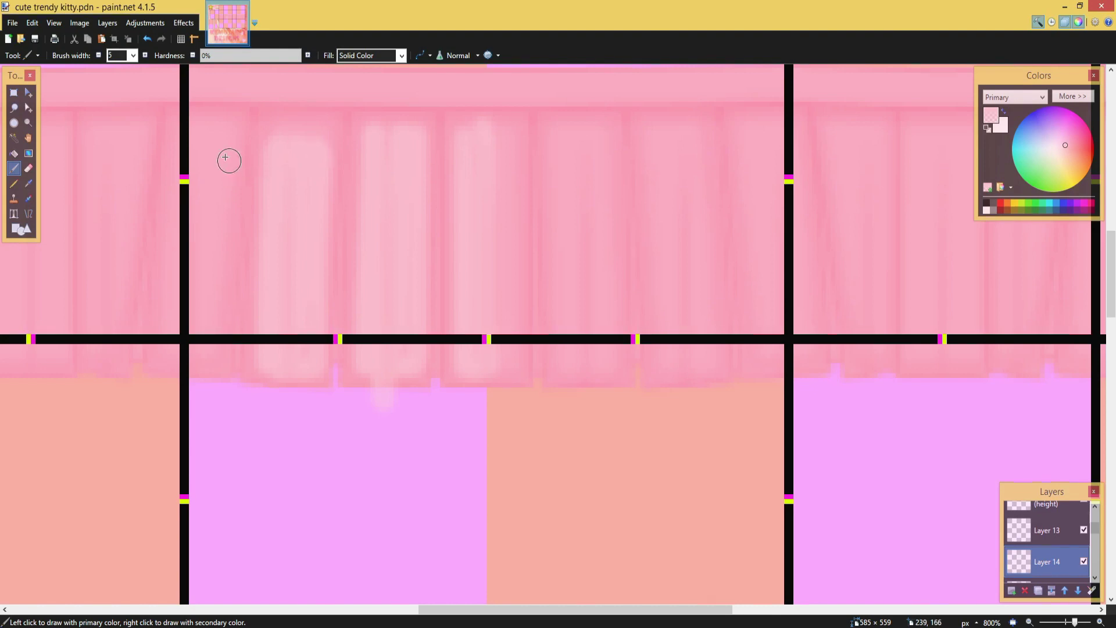
mouse_move(230, 136)
left_mouse_down()
mouse_move(212, 336)
mouse_move(200, 179)
left_mouse_up()
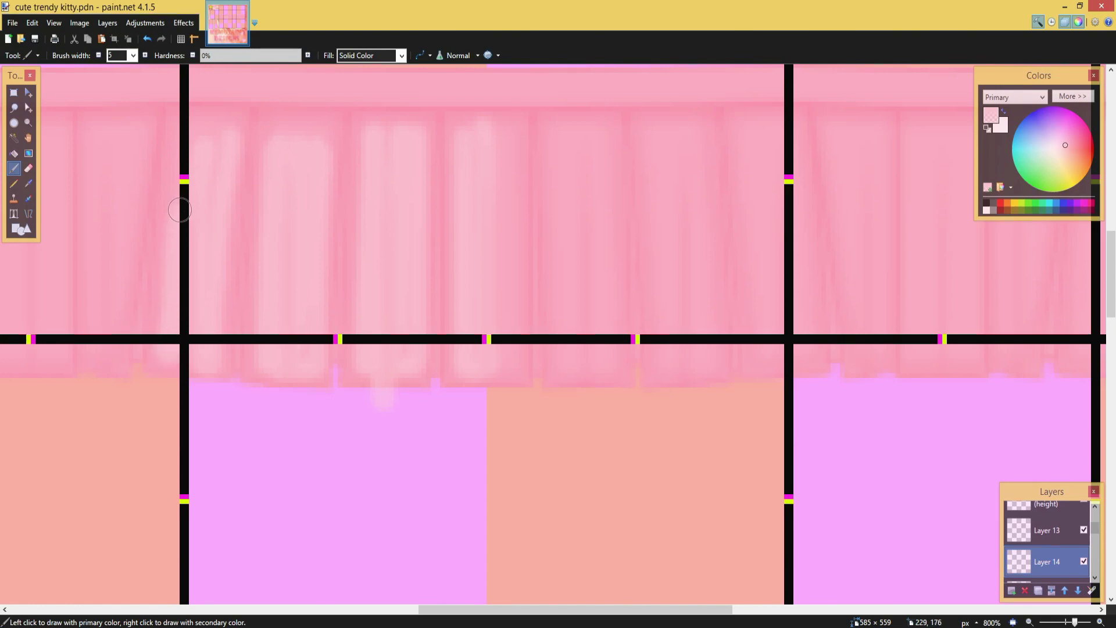
- Paint pale highlights down the pleats in the first panel's right half, from the waistband to the hem
scroll(189, 204, "down", 5)
scroll(585, 199, "up", 5)
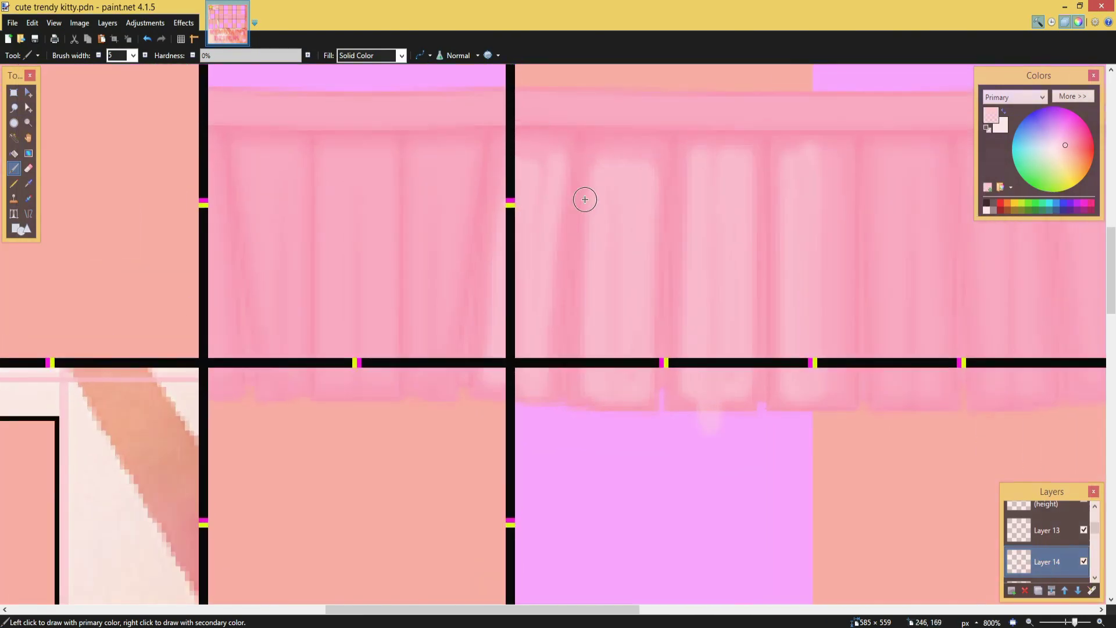
left_click_drag(438, 173, 418, 395)
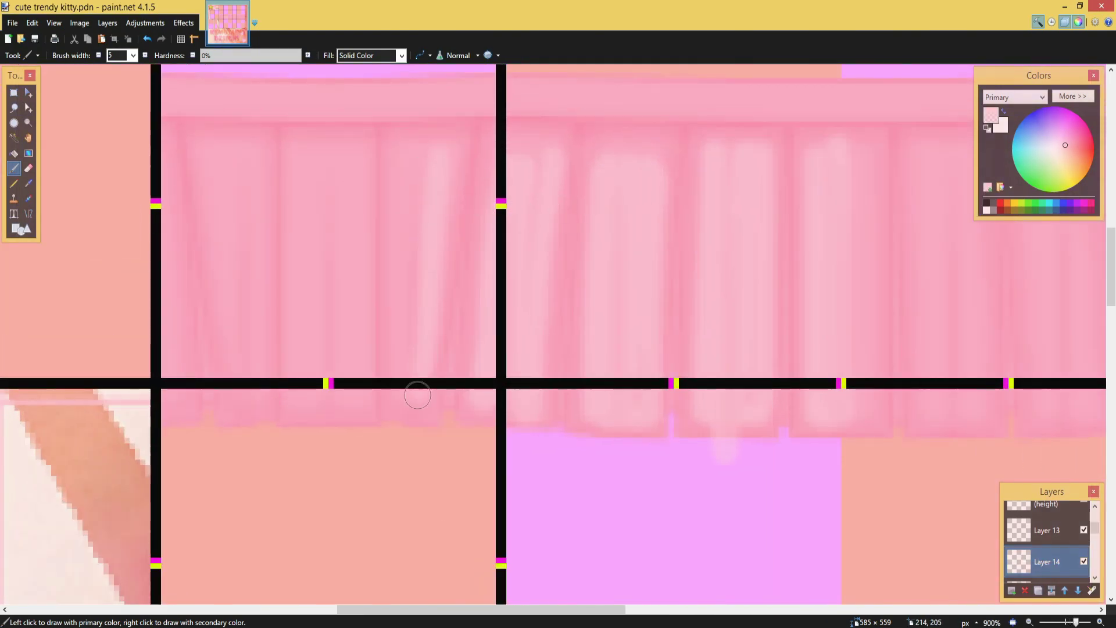
mouse_move(409, 350)
left_mouse_down()
mouse_move(412, 156)
mouse_move(399, 386)
left_mouse_up()
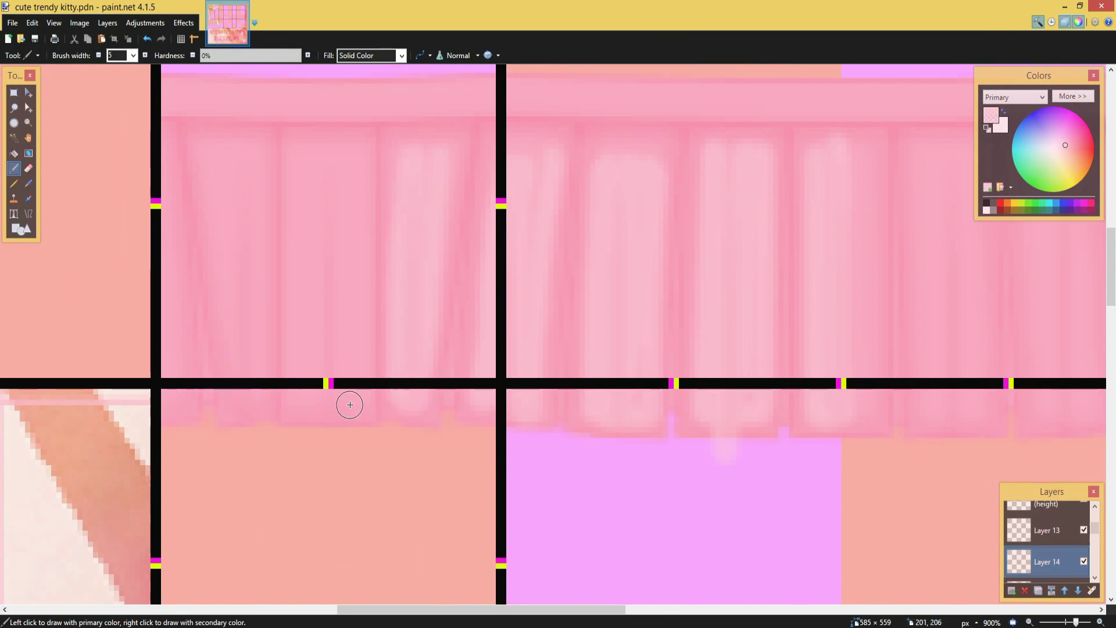
scroll(355, 403, "up", 3)
scroll(347, 403, "down", 1)
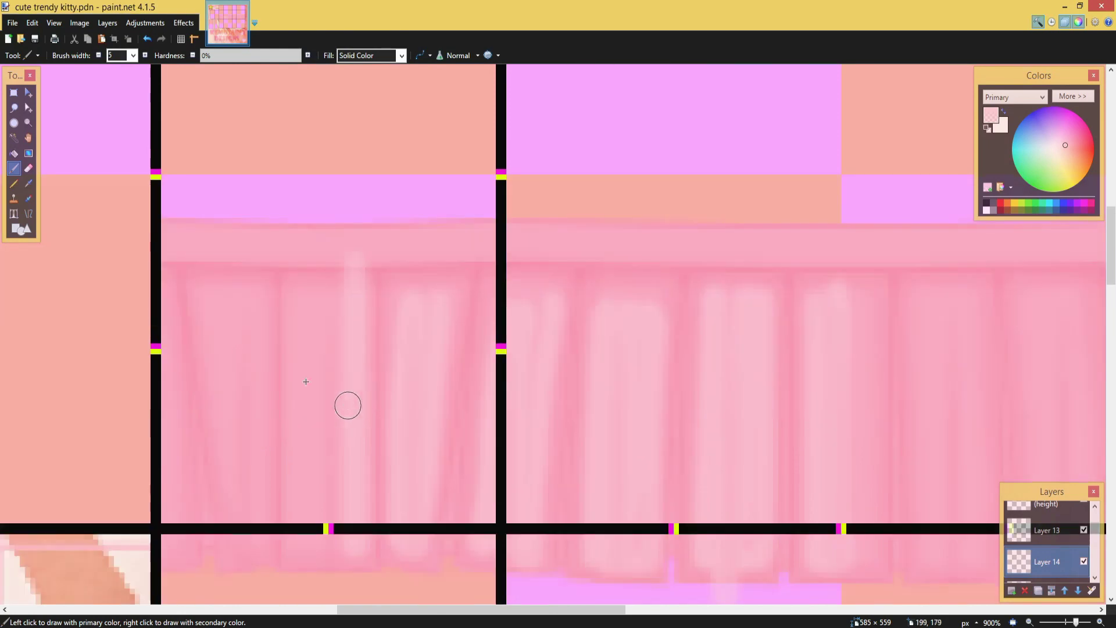
- Select the highlight spill on the waistband above the first panel's centre pleat, delete it, and deselect
left_click(13, 92)
mouse_move(312, 250)
left_mouse_down()
mouse_move(439, 307)
mouse_move(399, 274)
left_mouse_up()
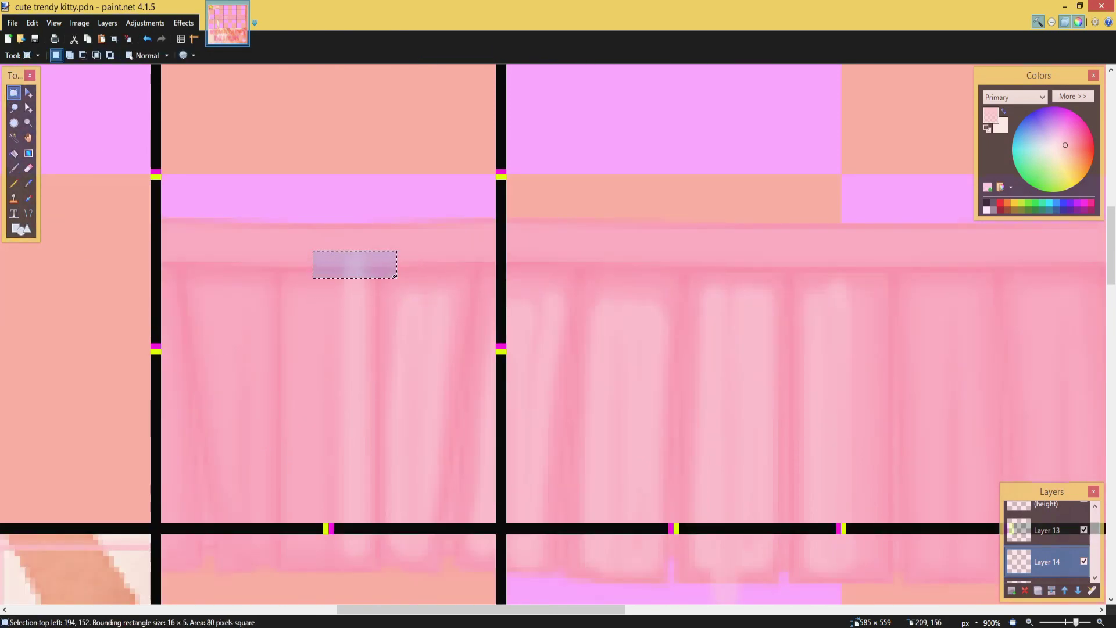
key("Delete")
key("ctrl+d")
- Widen the highlight on the first panel's centre pleat with the Paintbrush until it reaches the panel's middle
left_click(14, 168)
scroll(323, 343, "down", 3)
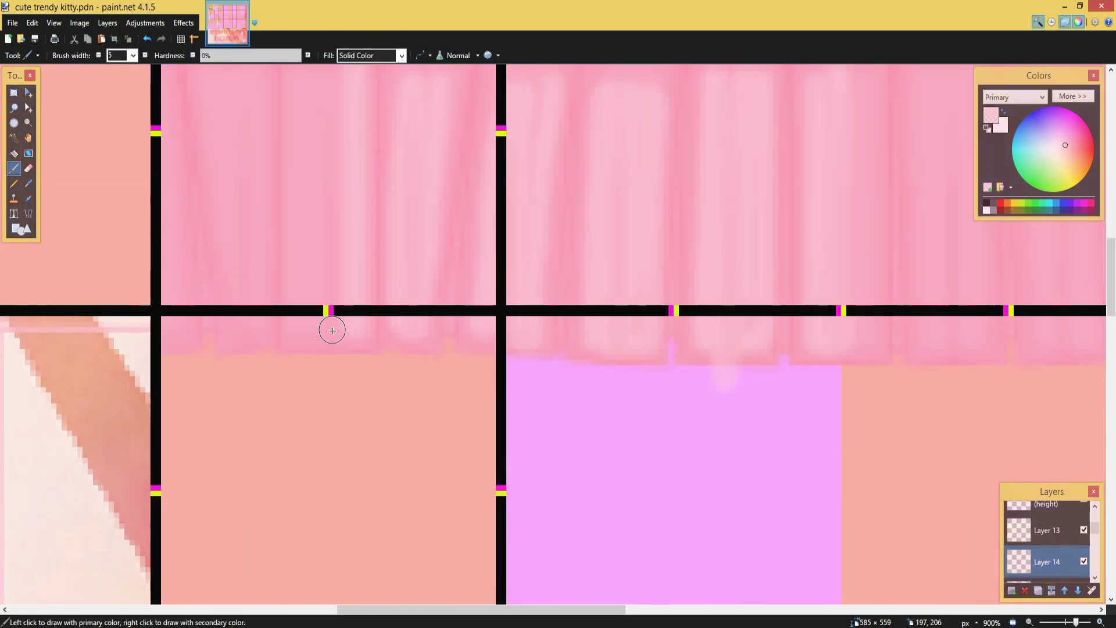
scroll(332, 310, "up", 3)
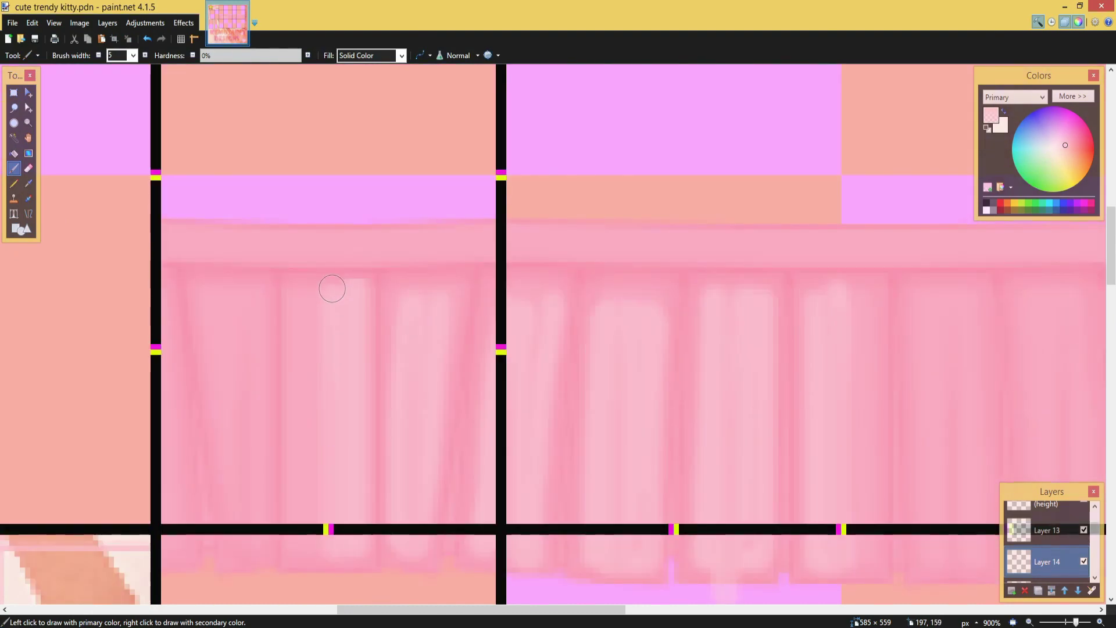
- Select the highlights on the first panel's right half and mirror a copy of them onto its left half
scroll(236, 169, "down", 4)
left_click(13, 92)
scroll(279, 289, "up", 2)
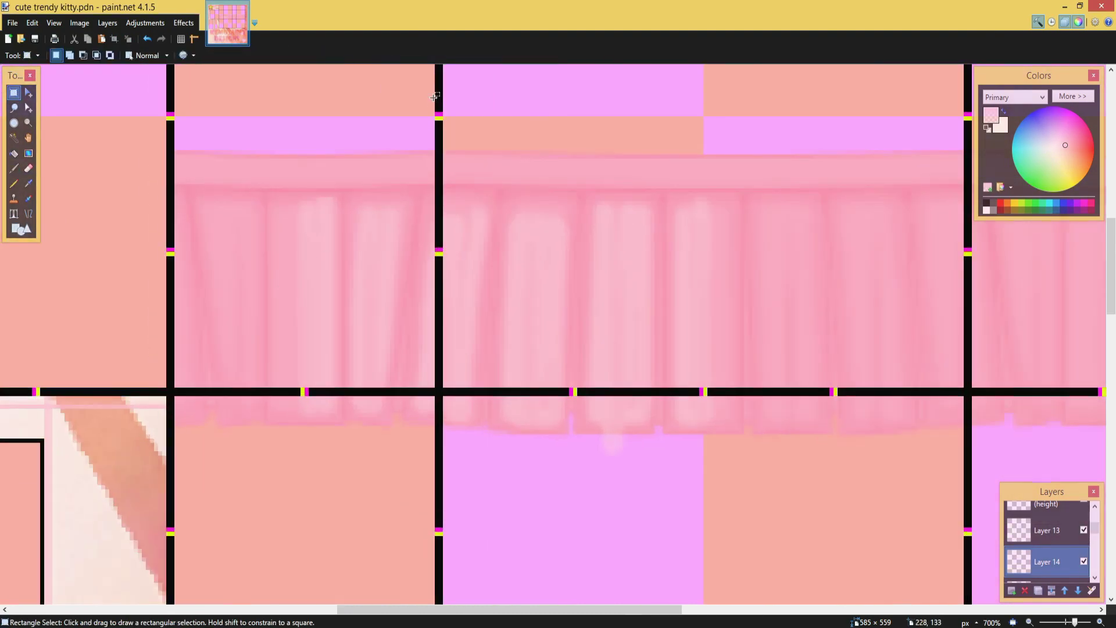
left_click_drag(434, 95, 305, 468)
key("m")
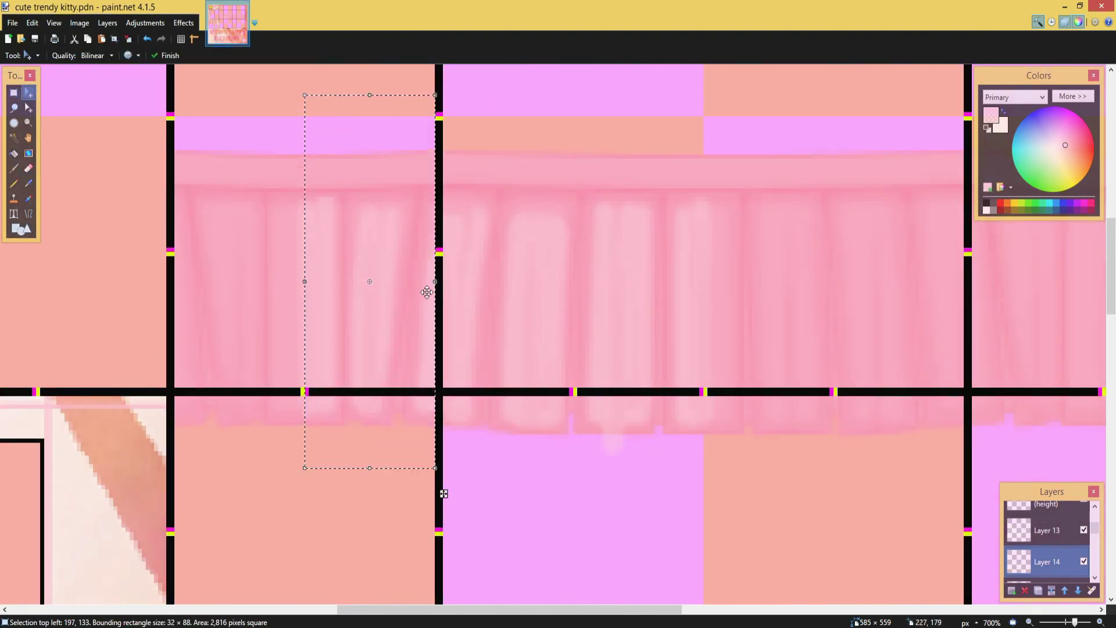
left_click_drag(427, 292, 705, 346)
- Mirror a copy of the highlights from the first panel and the second panel's left half onto the second panel's right half and third panel
left_click(29, 107)
scroll(323, 347, "down", 2)
key("ctrl+c")
key("ctrl+v")
left_click_drag(251, 315, 791, 365)
scroll(798, 367, "up", 4)
scroll(780, 366, "down", 3)
scroll(598, 275, "up", 1)
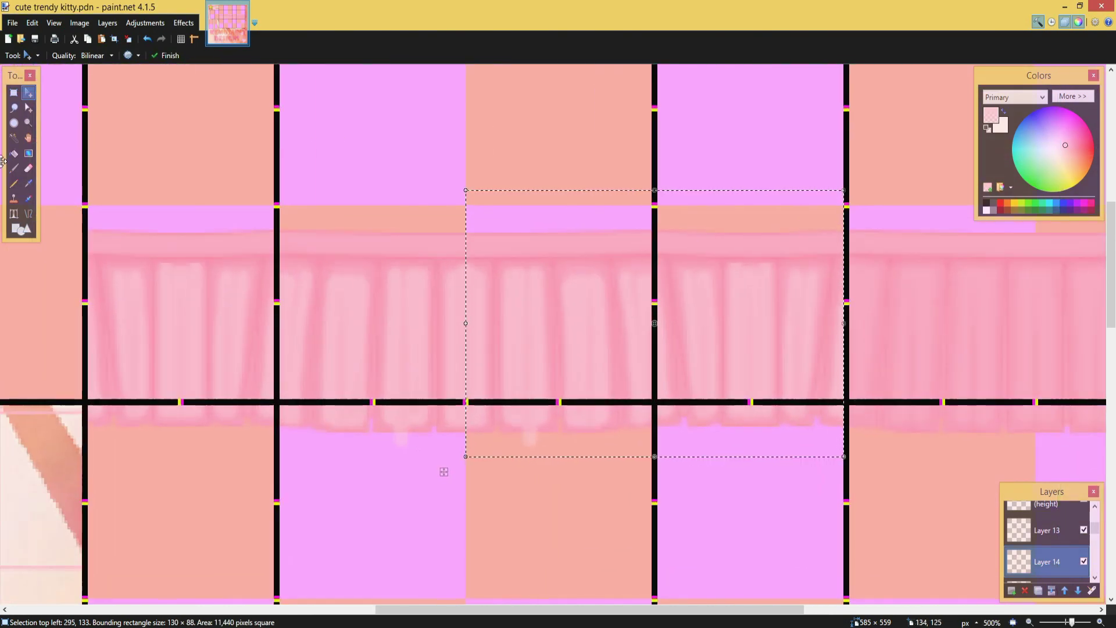
- Select the second panel's highlights and place a copy over the fourth panel at the same width
key("s")
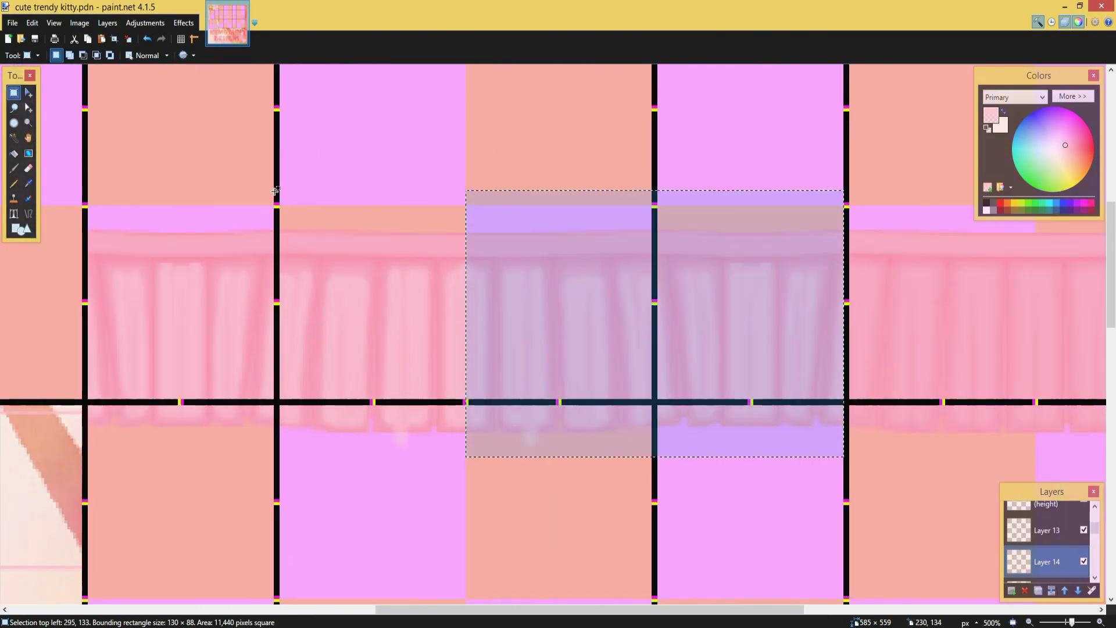
left_click_drag(280, 170, 652, 466)
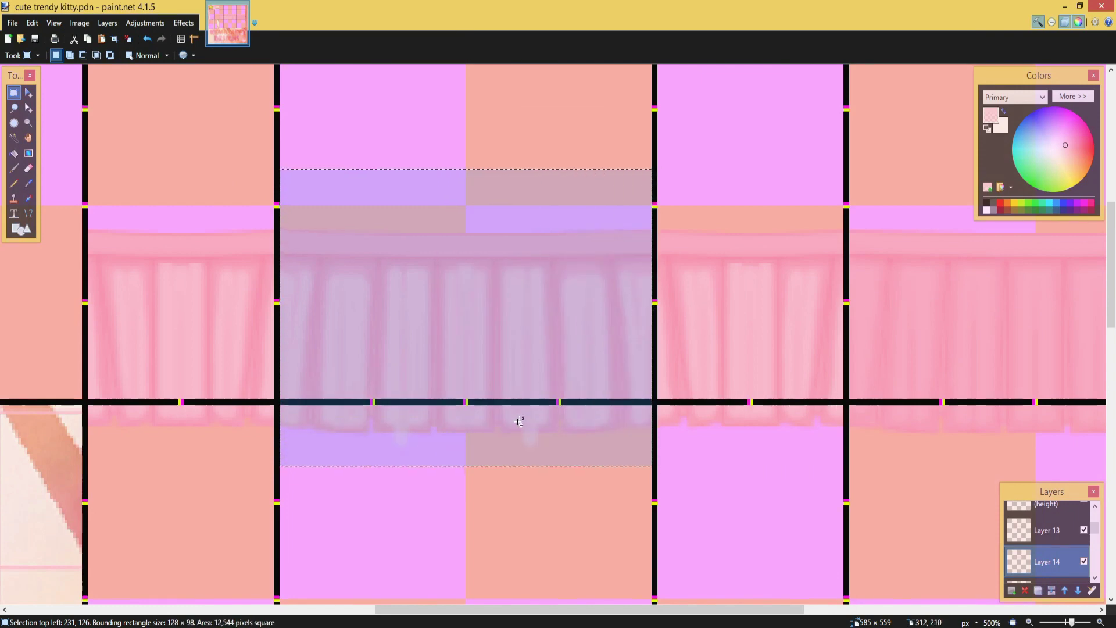
key("m")
left_click_drag(652, 314, 971, 348)
scroll(971, 349, "down", 1)
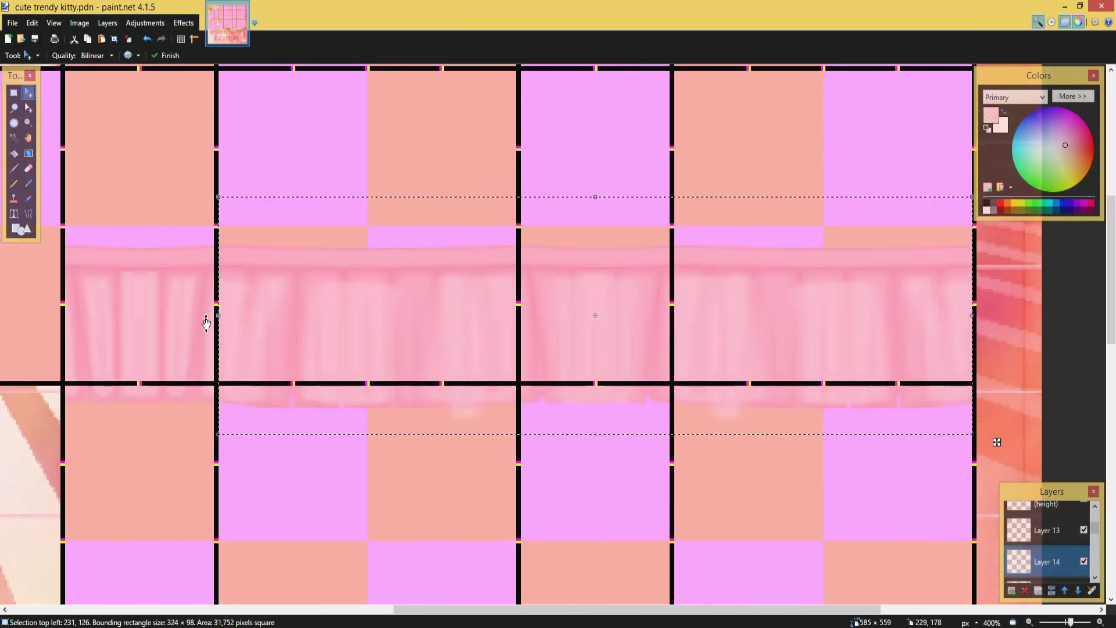
left_click_drag(219, 320, 674, 362)
scroll(674, 363, "up", 4)
scroll(677, 363, "down", 3)
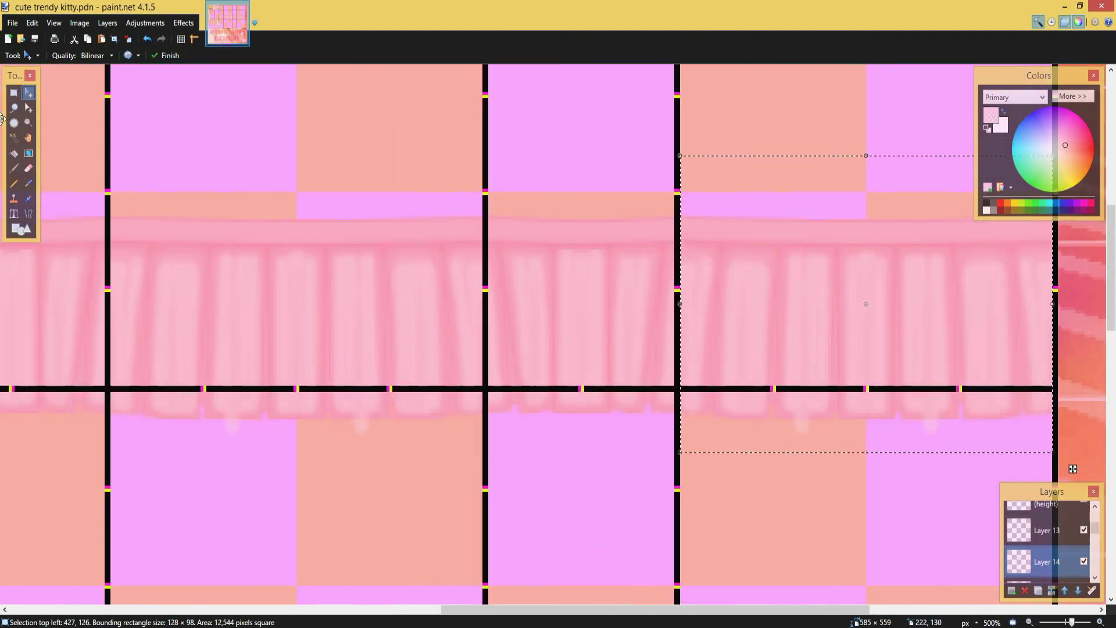
- Select the area outside the skirt on the base Layer 10 with the Magic Wand, erase that area on Layer 13, and deselect
key("s")
key("s")
key("s")
key("s")
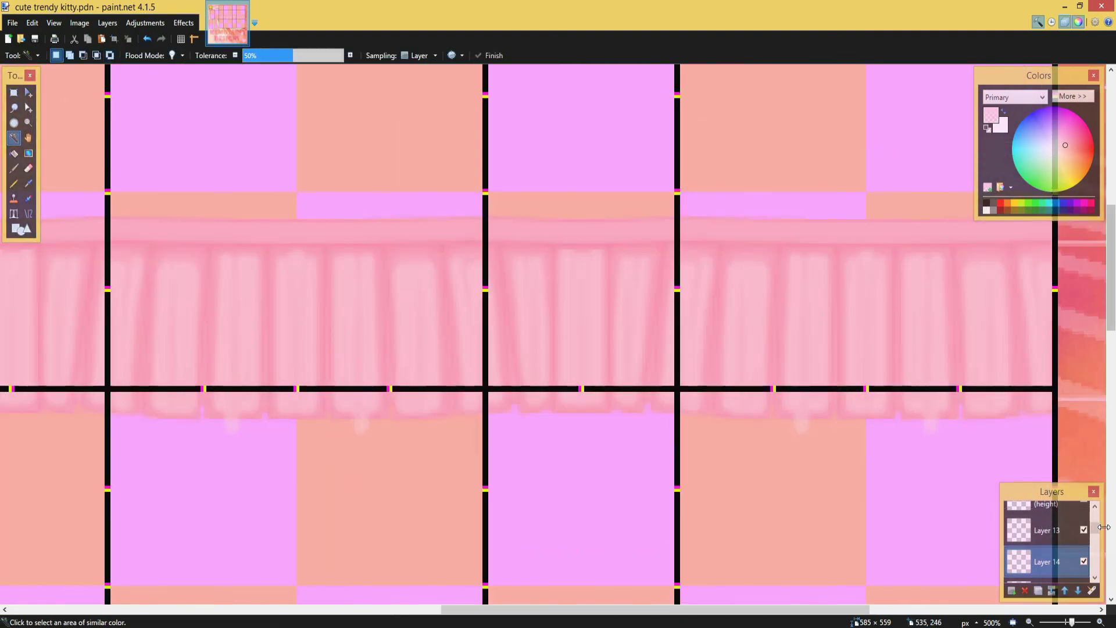
mouse_move(1094, 526)
left_mouse_down()
mouse_move(1094, 566)
mouse_move(1094, 529)
left_mouse_up()
left_click(1061, 529)
left_click(786, 472)
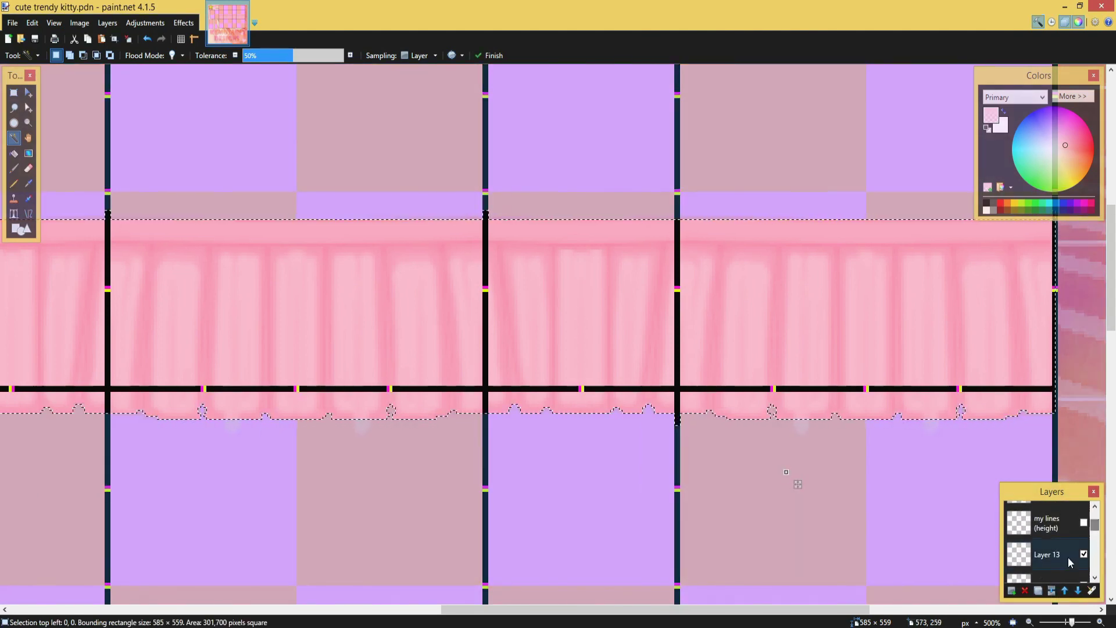
left_click(1069, 555)
key("Delete")
scroll(602, 310, "down", 2)
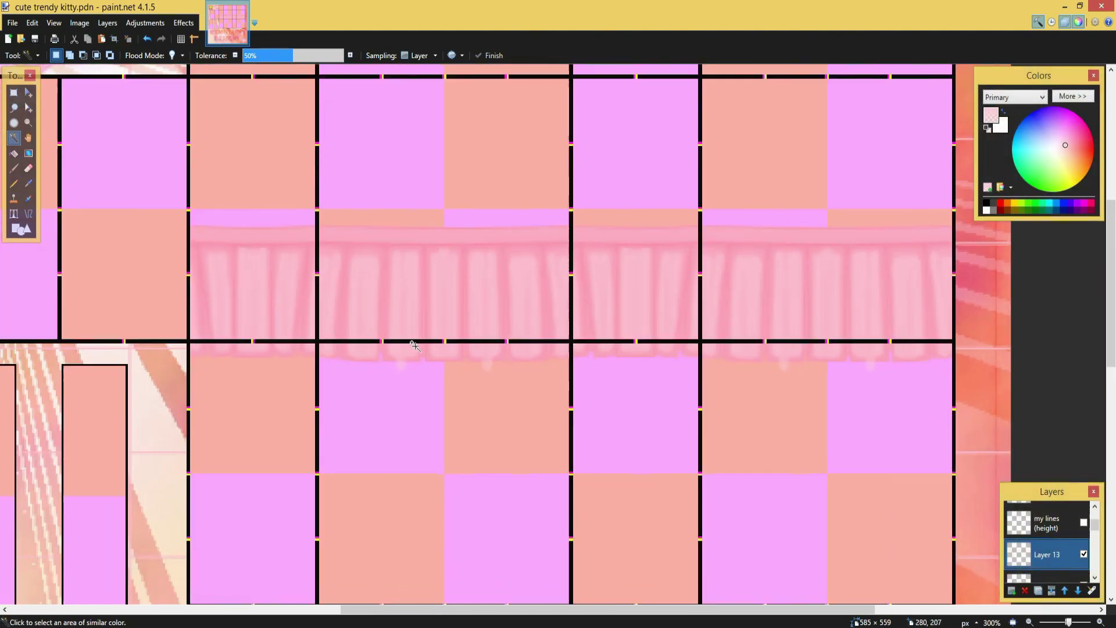
- Select the area outside the skirt on Layer 10 with the Magic Wand, erase the highlight spill there on Layer 14, and deselect
scroll(448, 331, "up", 3)
scroll(428, 331, "down", 1)
scroll(429, 331, "up", 1)
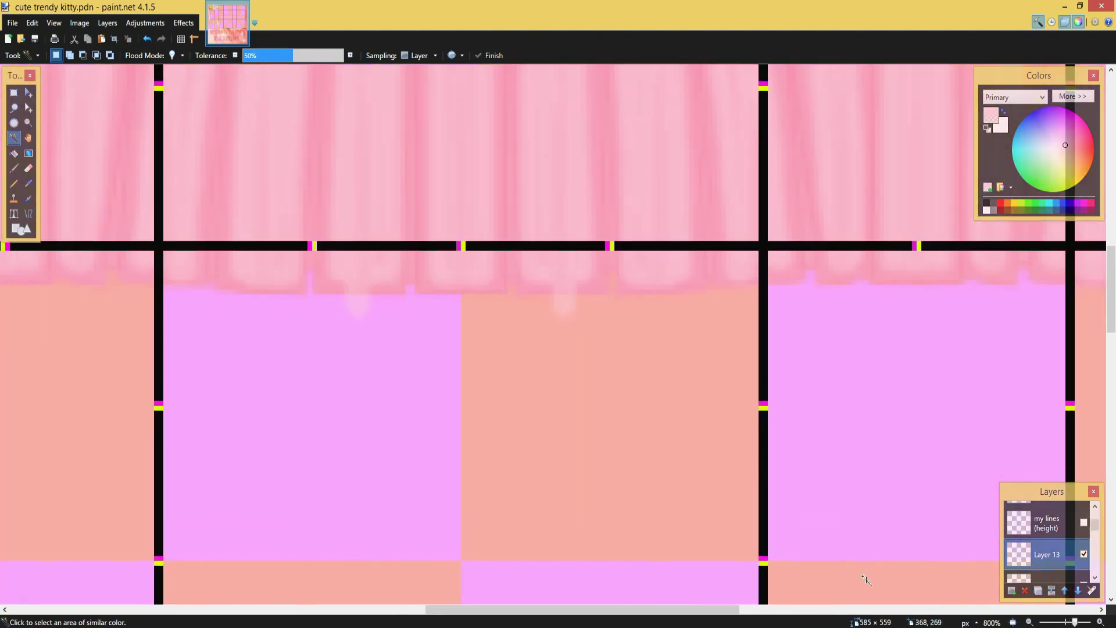
left_click(1085, 554)
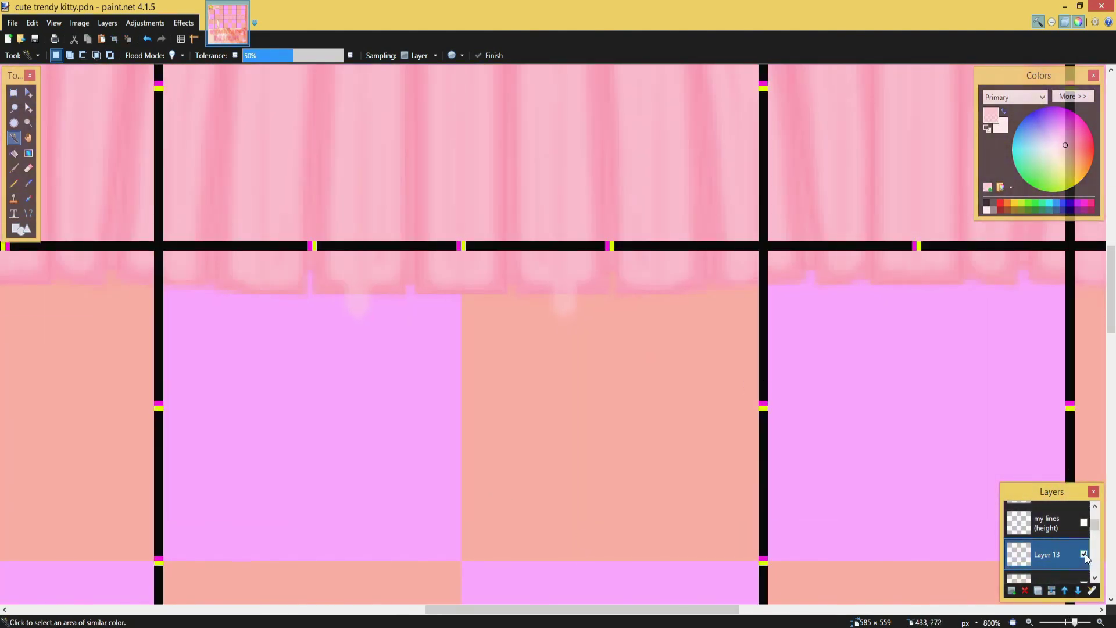
scroll(1075, 529, "down", 3)
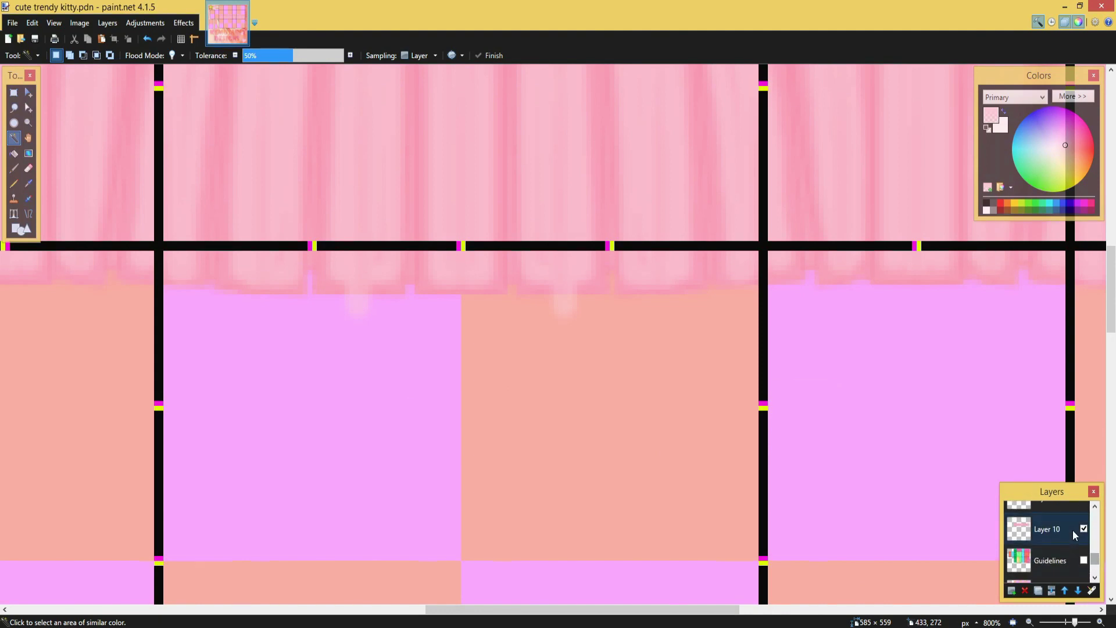
left_click(686, 511)
scroll(1087, 546, "up", 3)
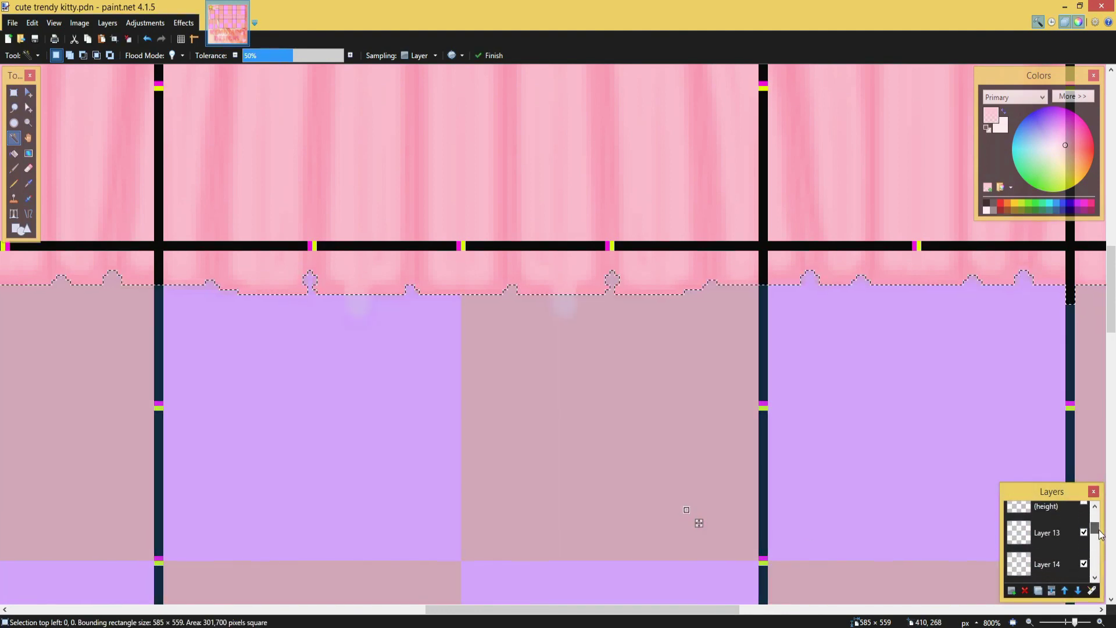
scroll(1095, 533, "down", 1)
left_click(1054, 528)
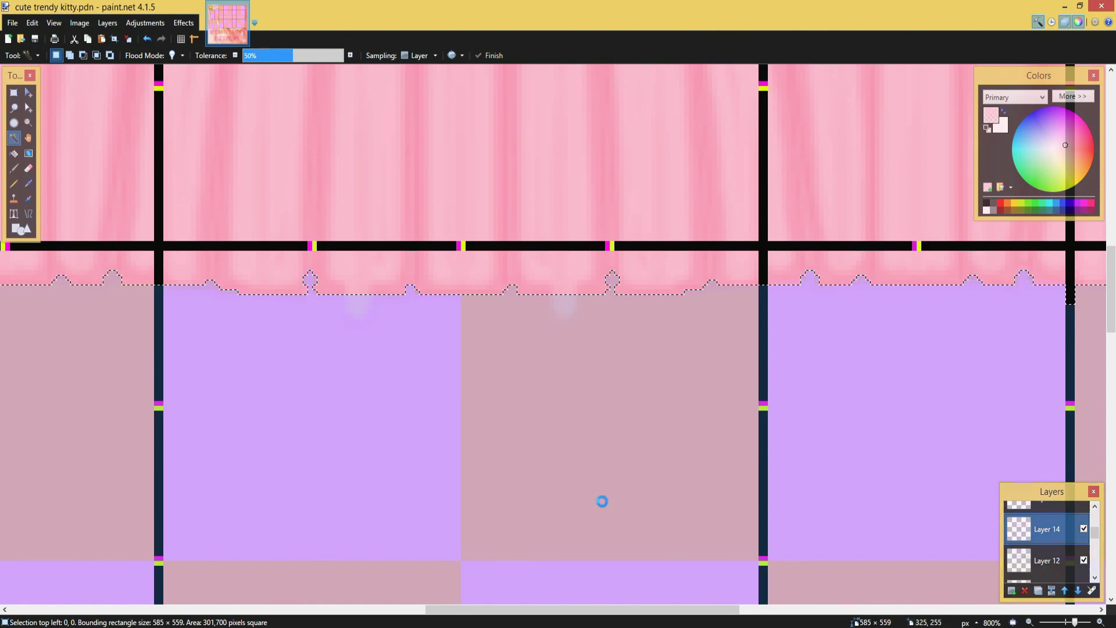
scroll(602, 501, "up", 3)
- Soften the pleat highlights on Layer 14 with a Gaussian Blur
left_click(1091, 591)
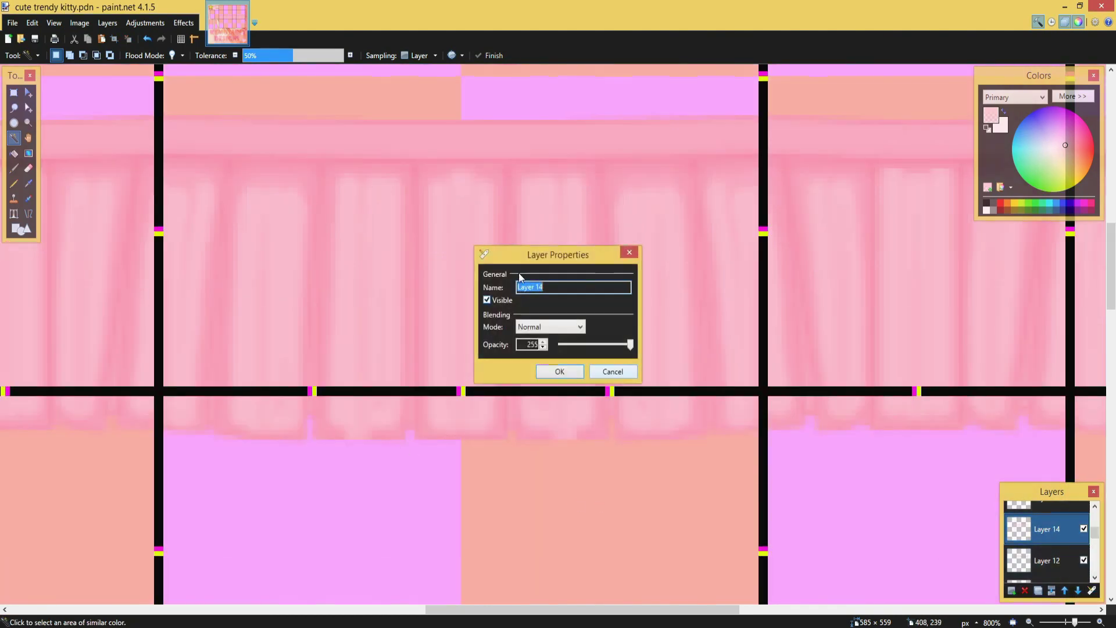
left_click(629, 252)
left_click(184, 22)
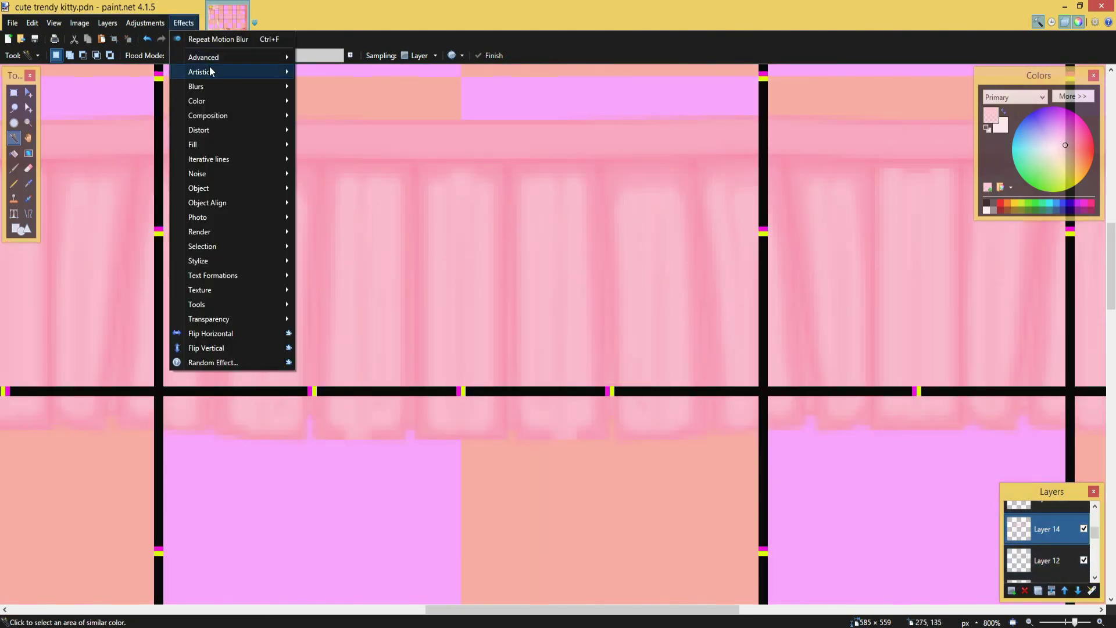
mouse_move(232, 86)
left_click(358, 146)
left_click(593, 340)
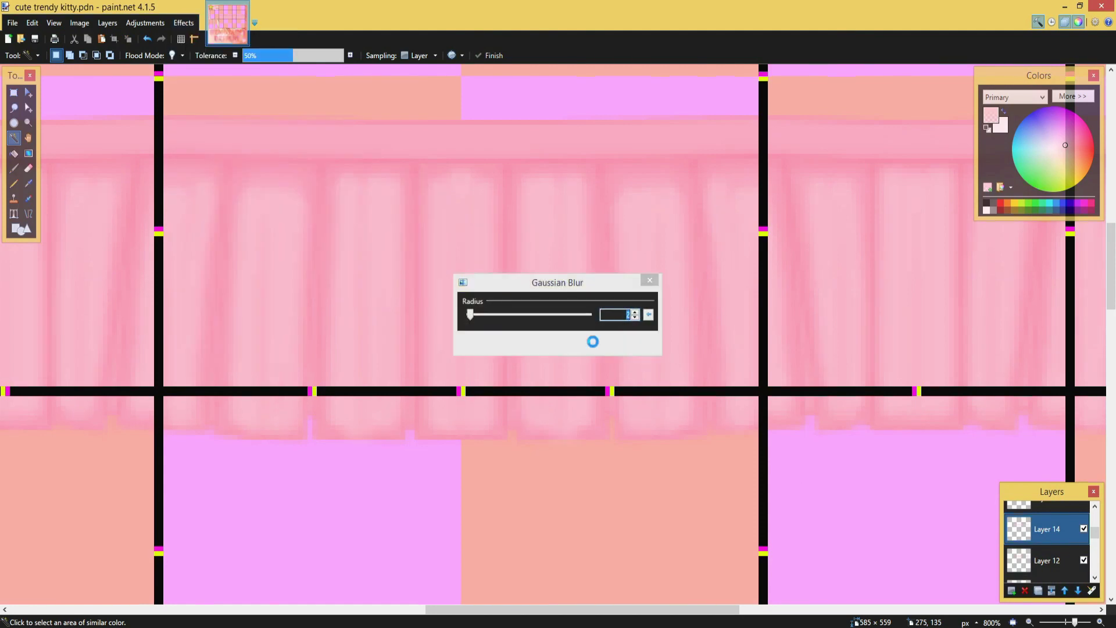
- Lower the opacity of Layer 14 to 109 and change its blending mode
left_click(1092, 591)
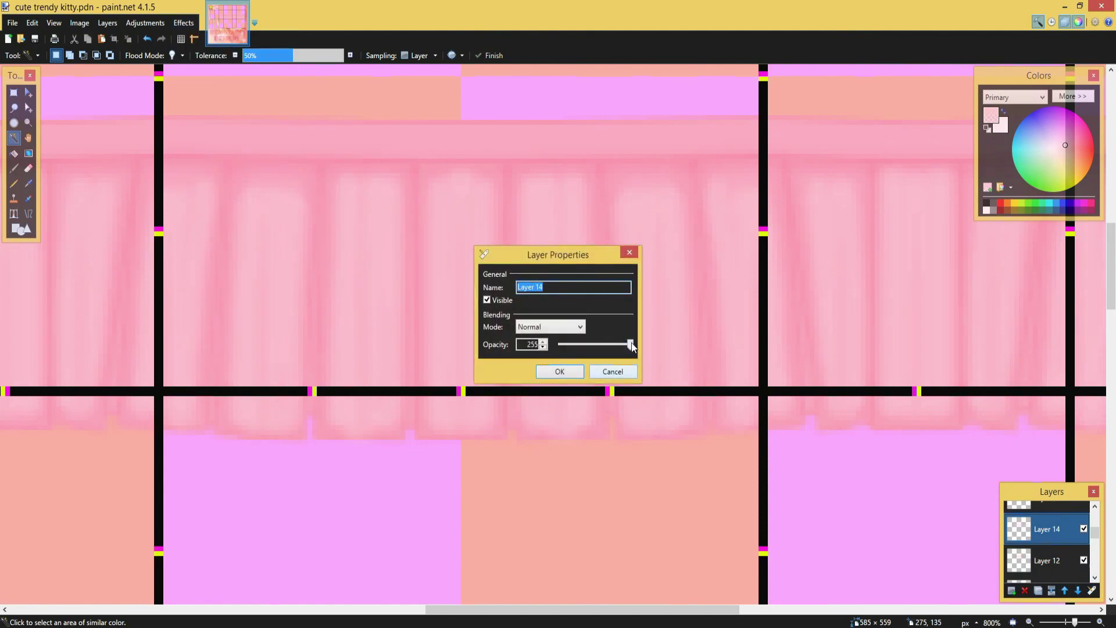
left_click_drag(631, 345, 592, 348)
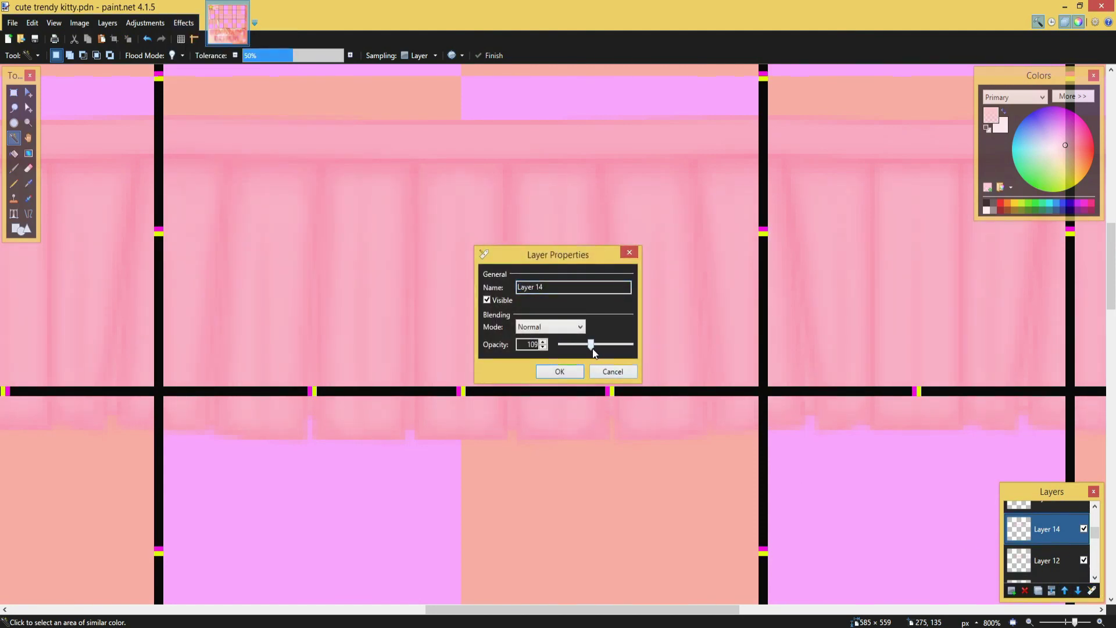
left_click(556, 328)
left_click(546, 415)
left_click(574, 372)
key("ctrl+b")
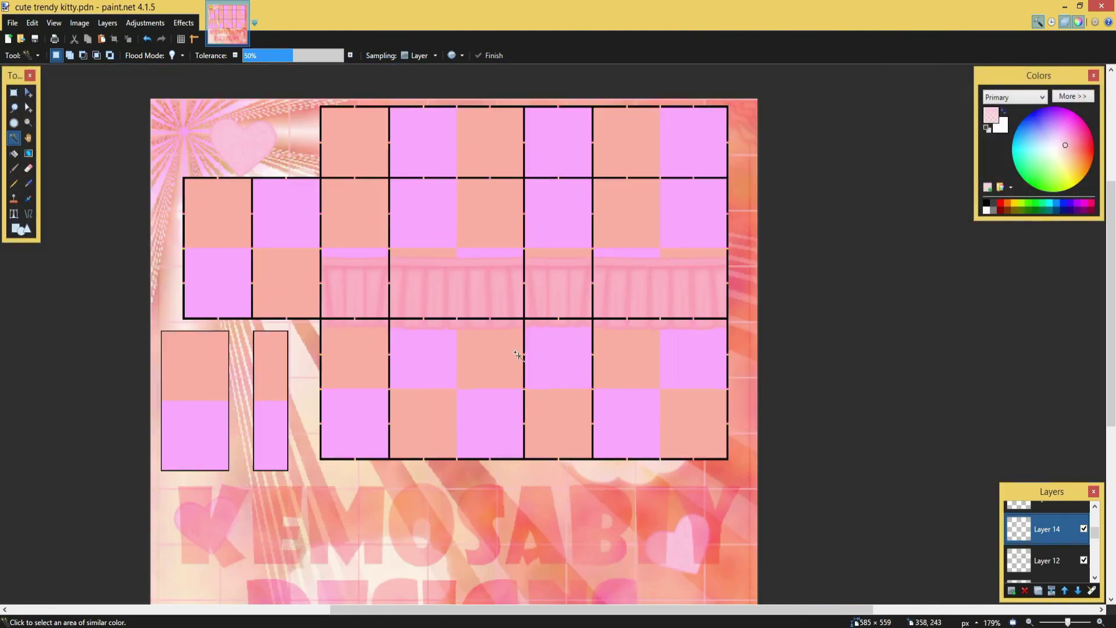
scroll(517, 355, "up", 4)
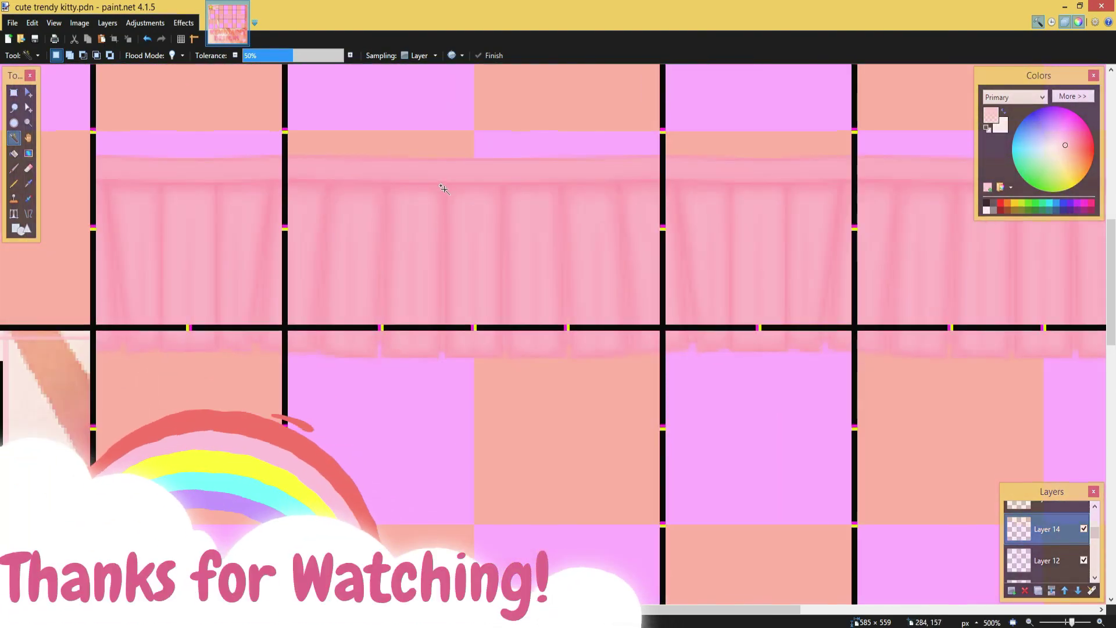
scroll(443, 188, "down", 1)
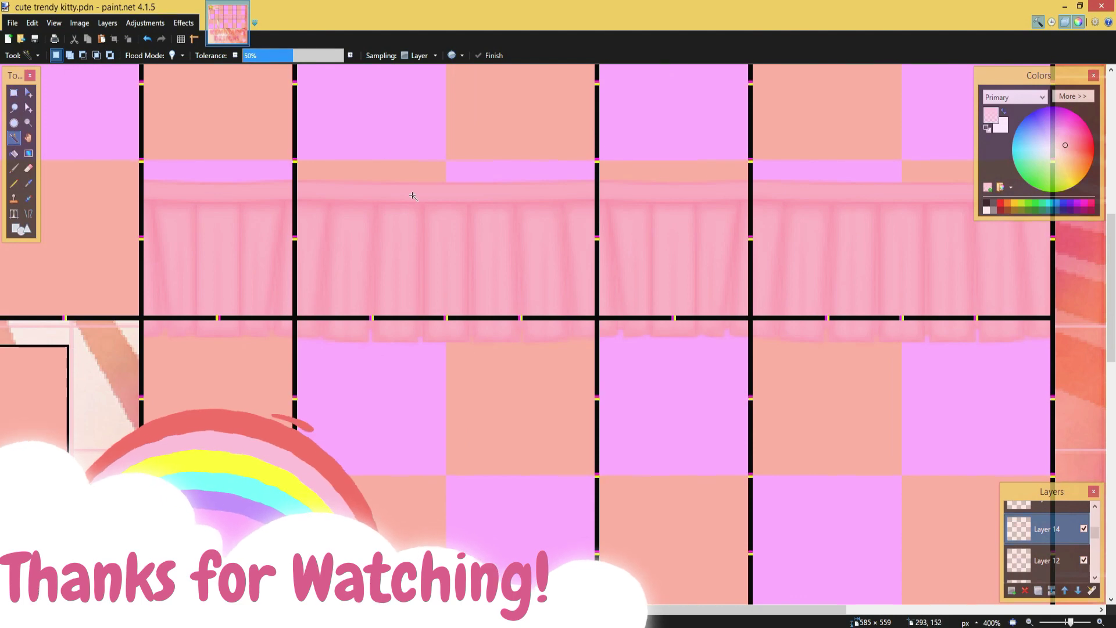
scroll(393, 232, "up", 1)
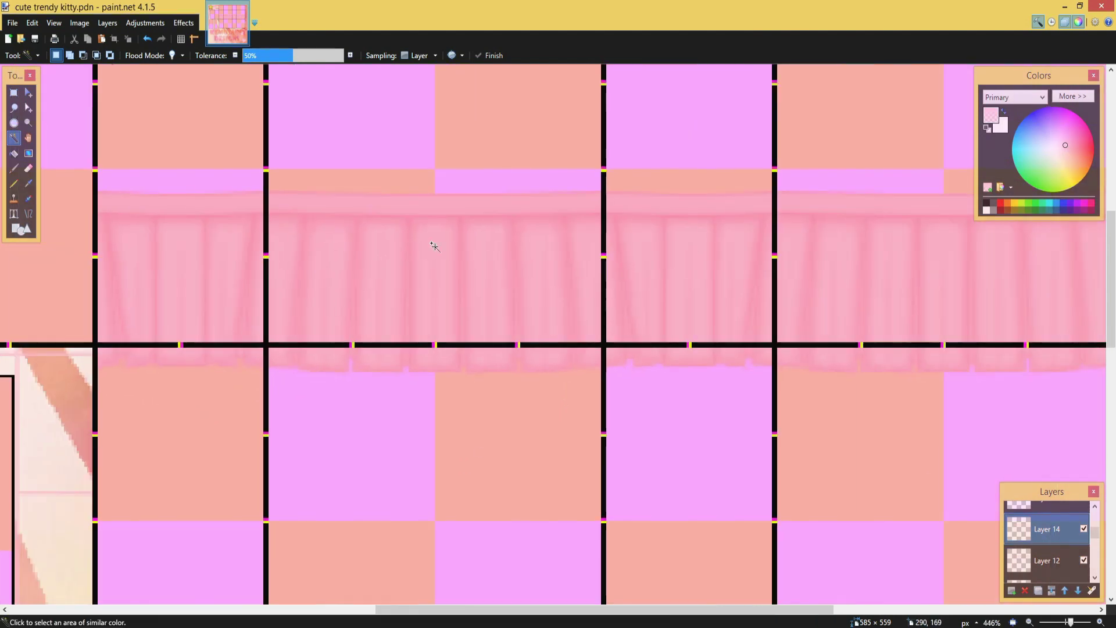